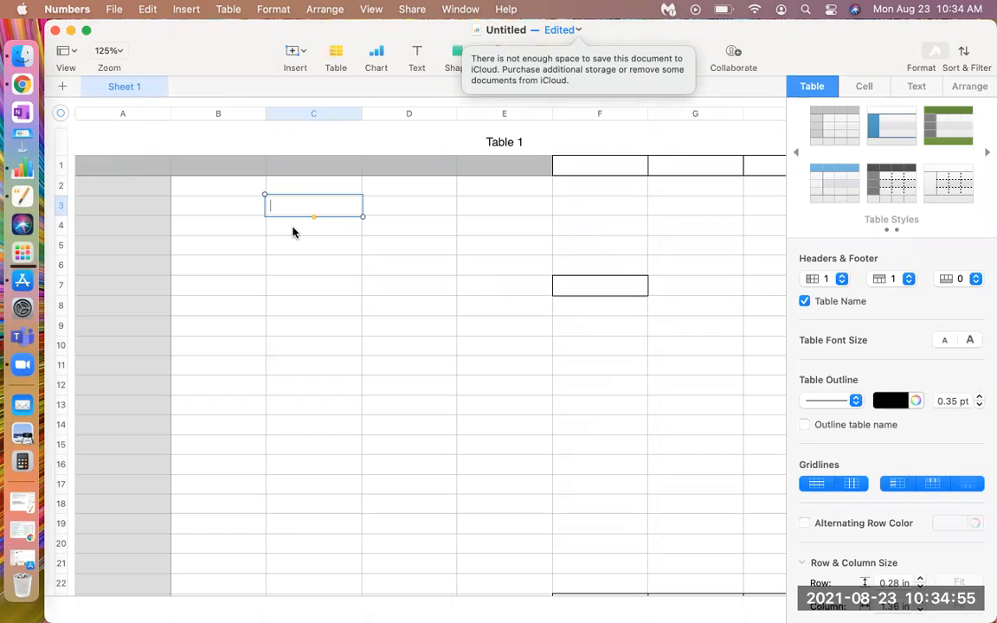
# Delete the grey header row, row 1, from Table 1
pyautogui.click(214, 193)
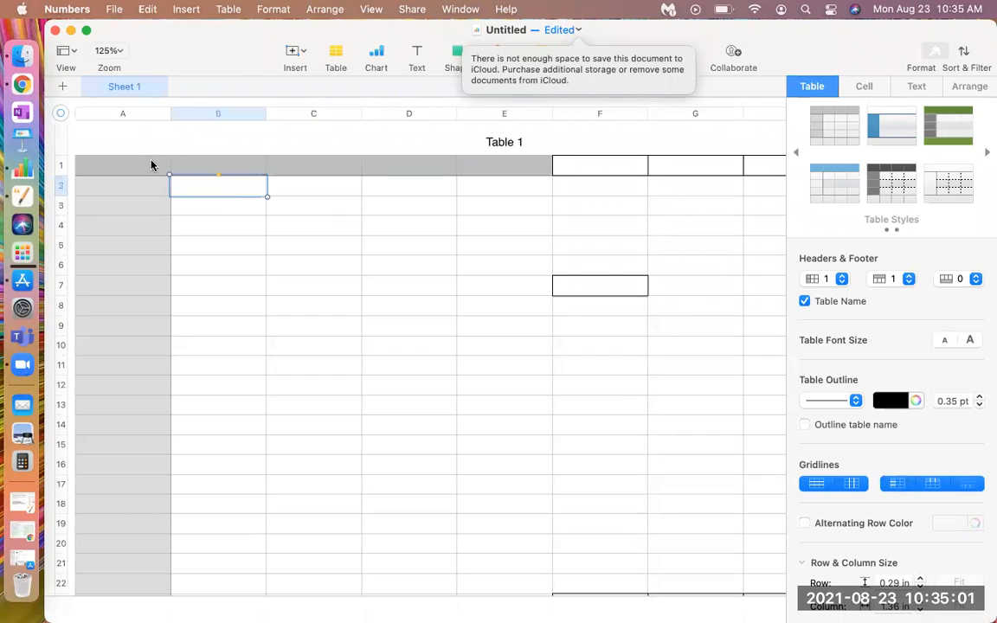
pyautogui.click(135, 193)
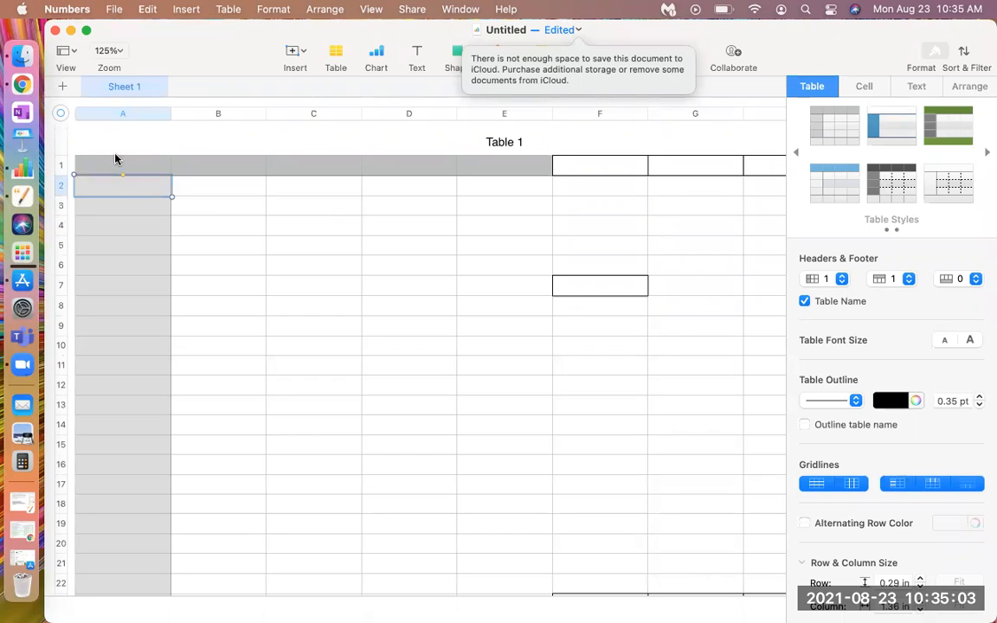
pyautogui.moveTo(122, 174); pyautogui.dragTo(378, 173)
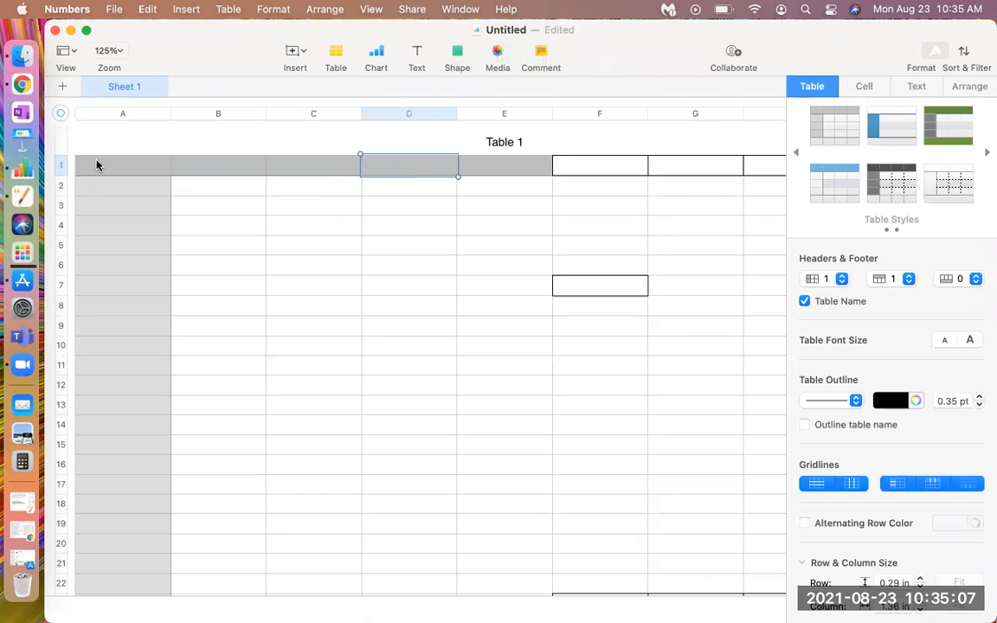
pyautogui.click(61, 167)
pyautogui.click(68, 164)
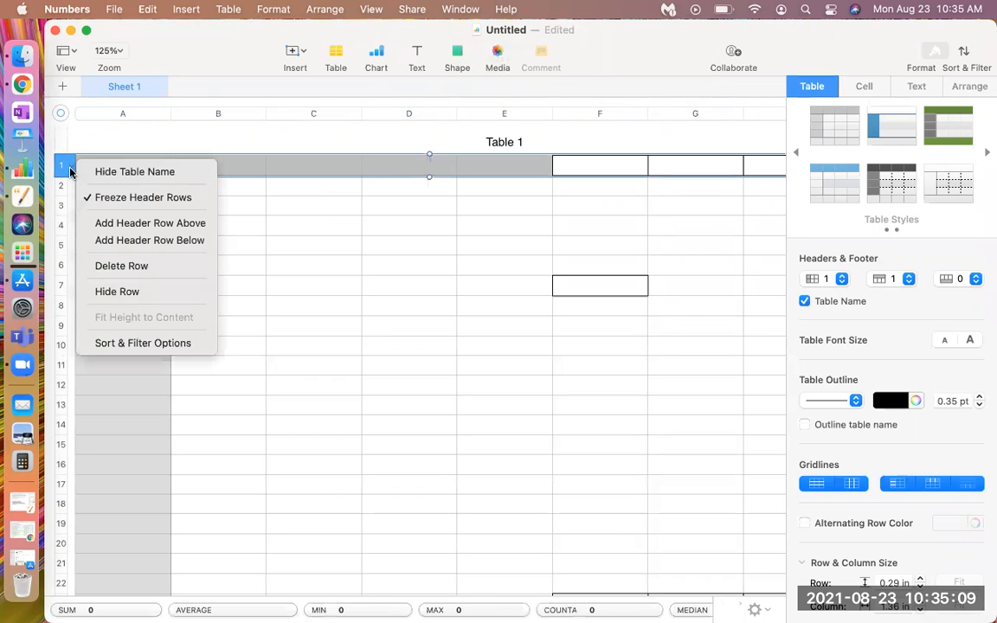
pyautogui.click(105, 266)
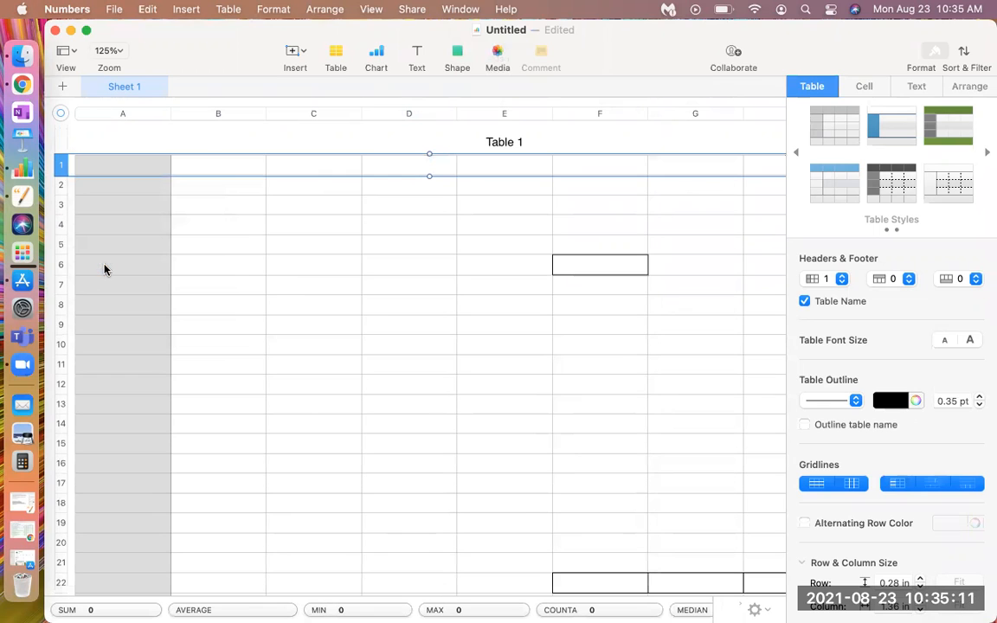
# Delete the grey header column, column A, from Table 1
pyautogui.click(118, 114)
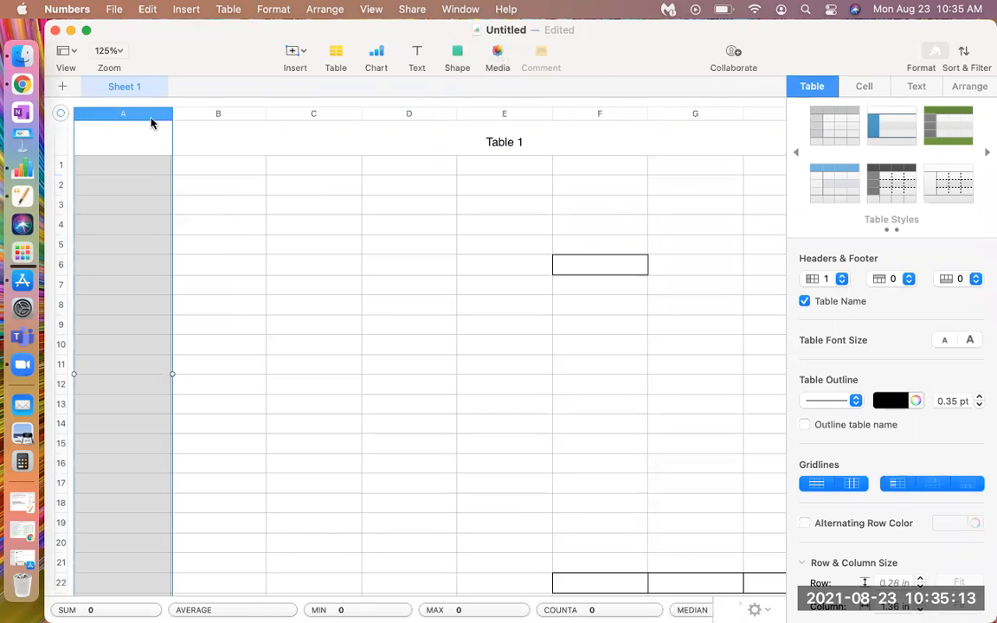
pyautogui.click(164, 115)
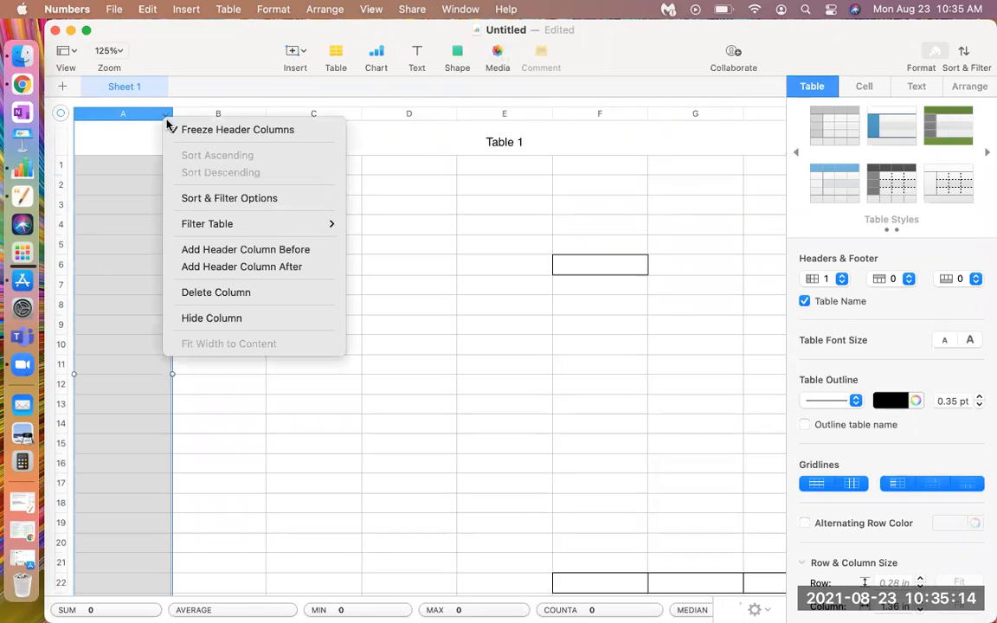
pyautogui.click(219, 295)
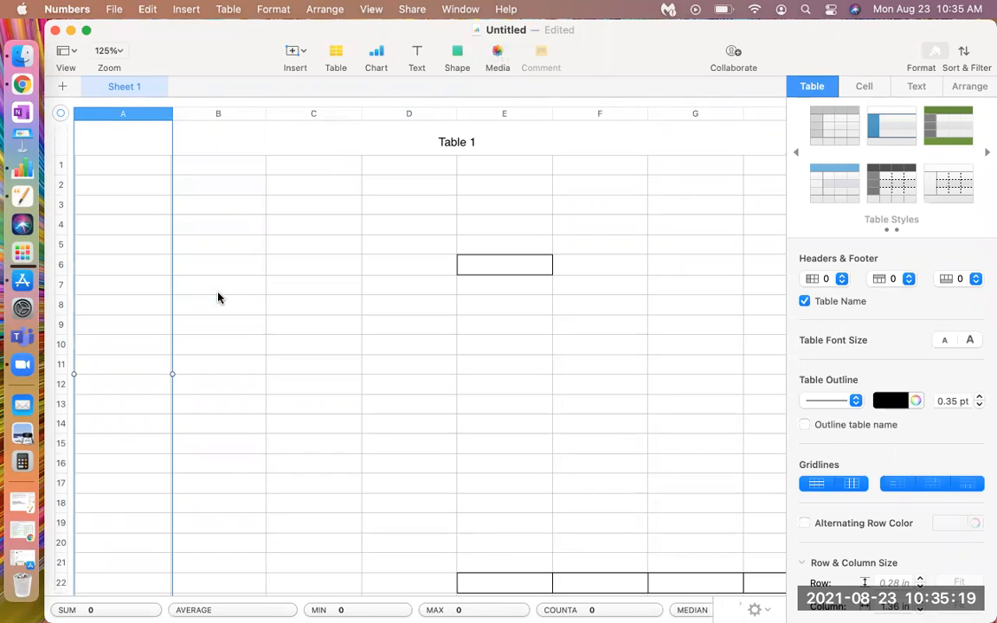
pyautogui.click(215, 245)
pyautogui.click(145, 167)
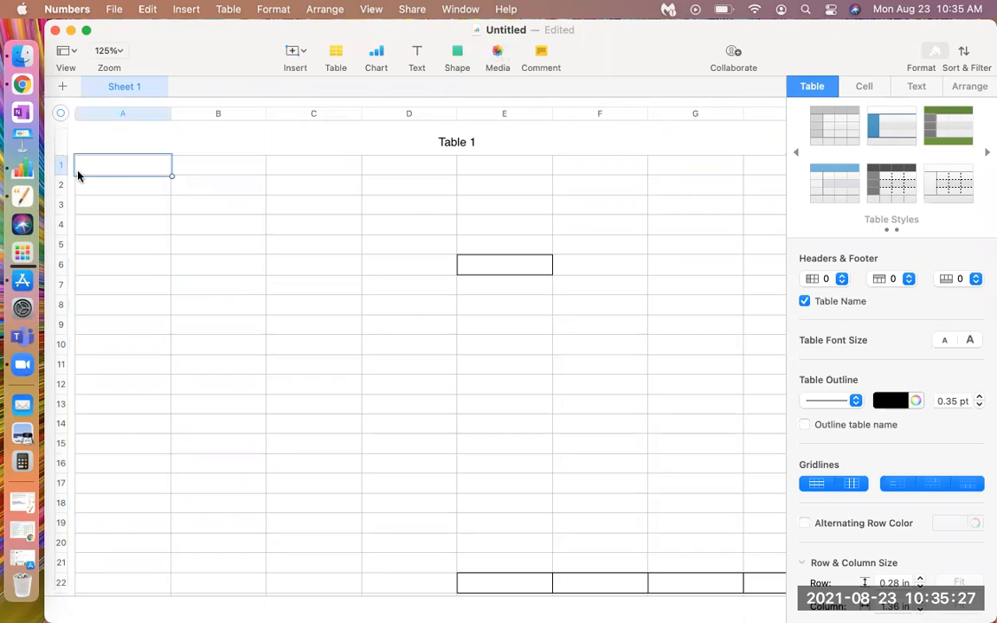
pyautogui.click(106, 116)
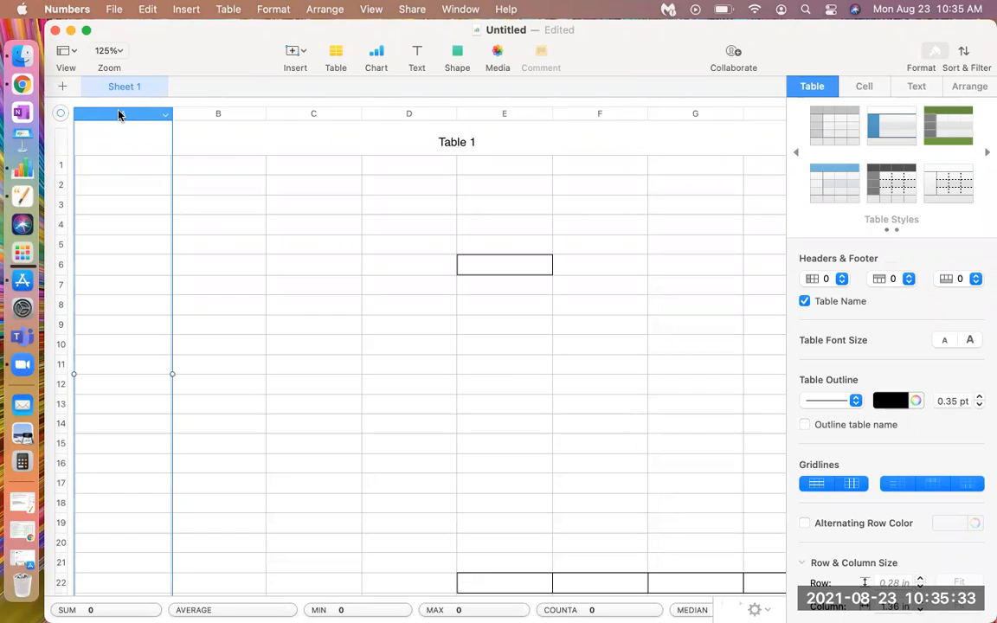
pyautogui.click(162, 119)
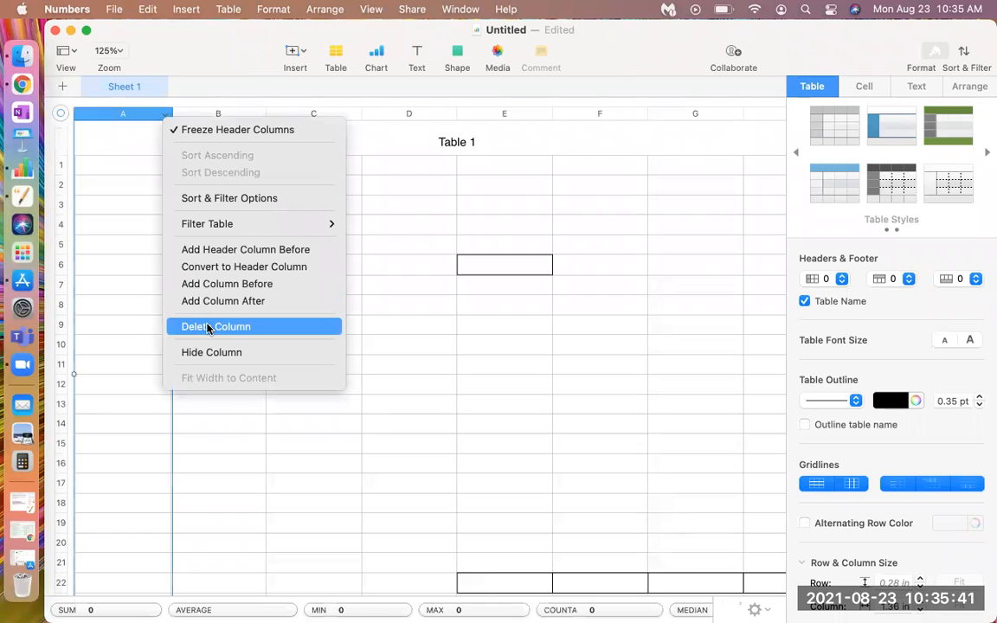
pyautogui.click(411, 294)
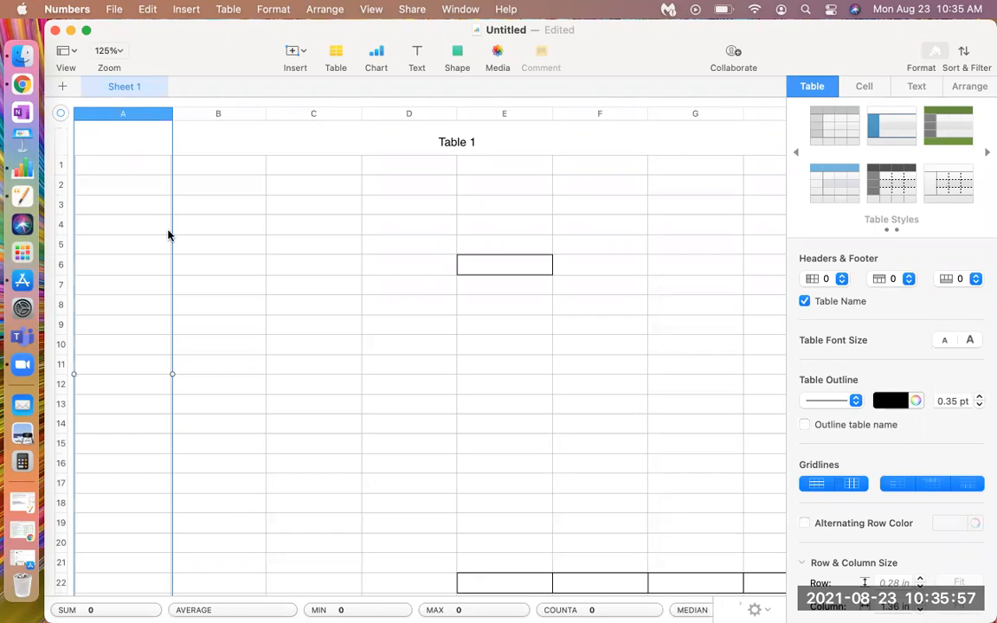
pyautogui.click(58, 168)
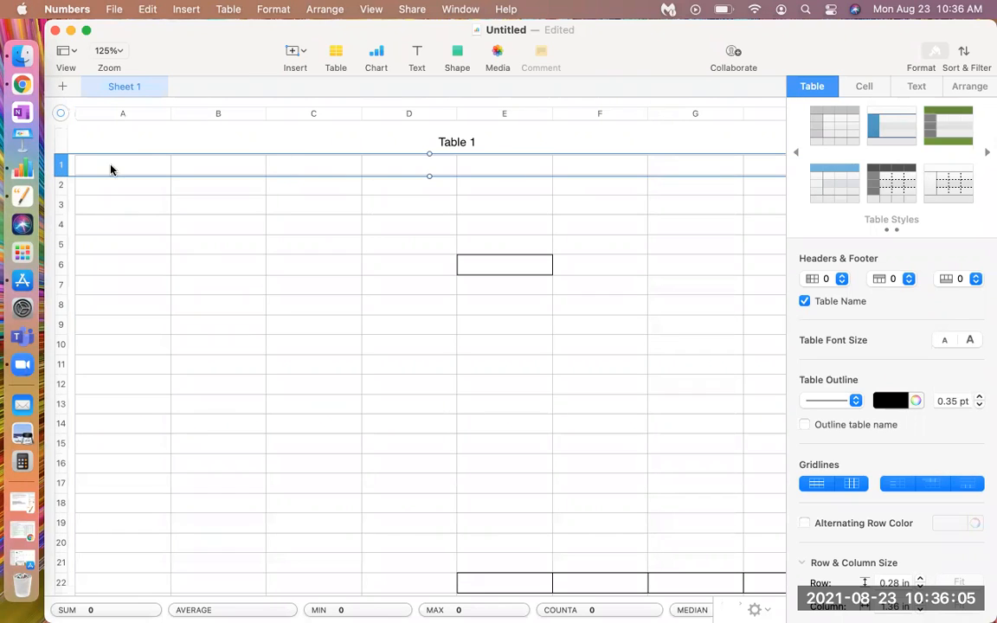
pyautogui.click(71, 165)
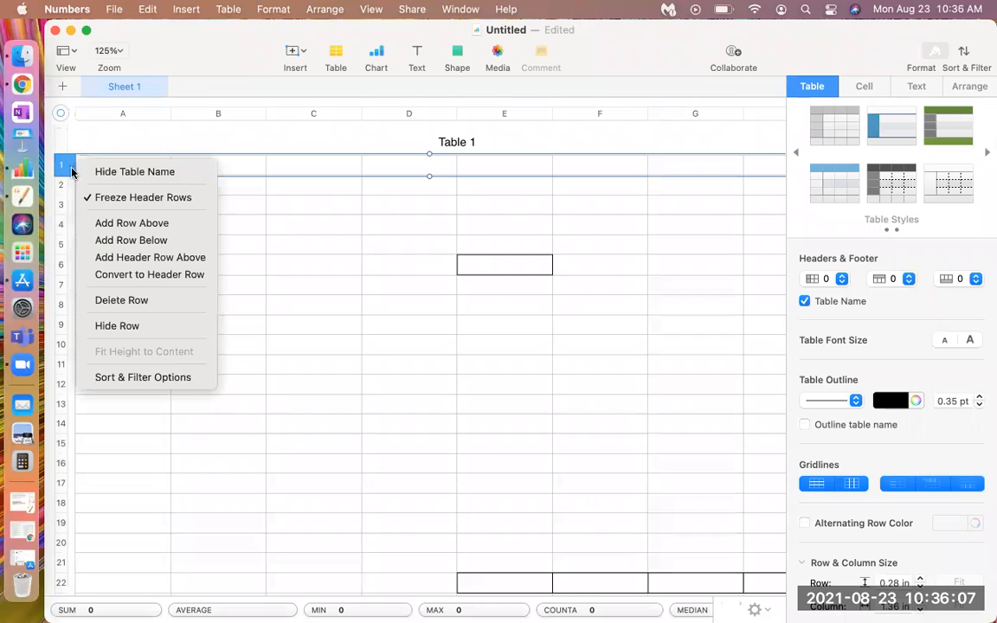
pyautogui.click(305, 296)
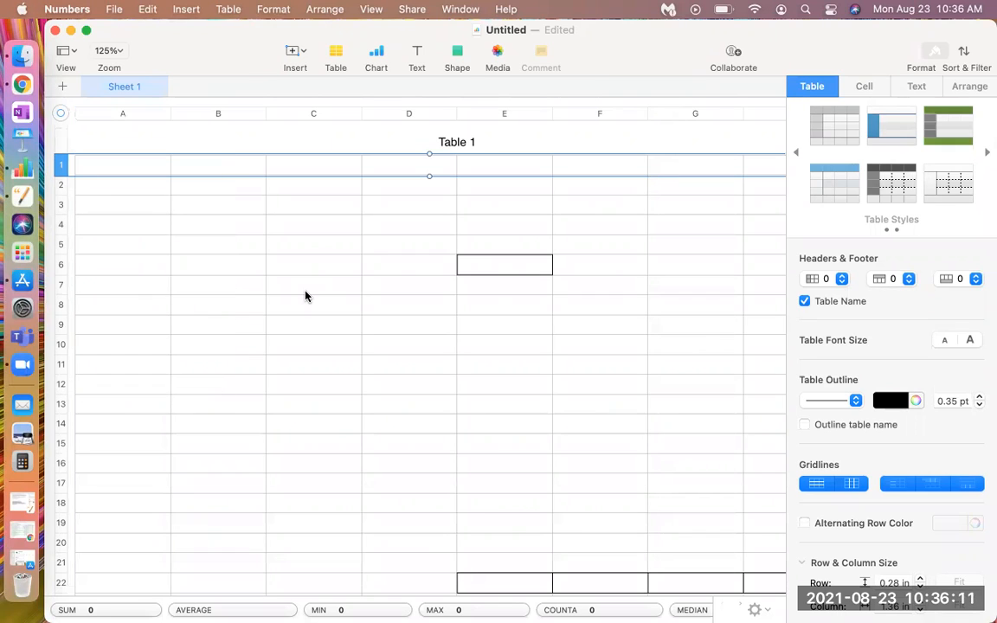
pyautogui.click(214, 250)
pyautogui.click(141, 169)
pyautogui.click(195, 187)
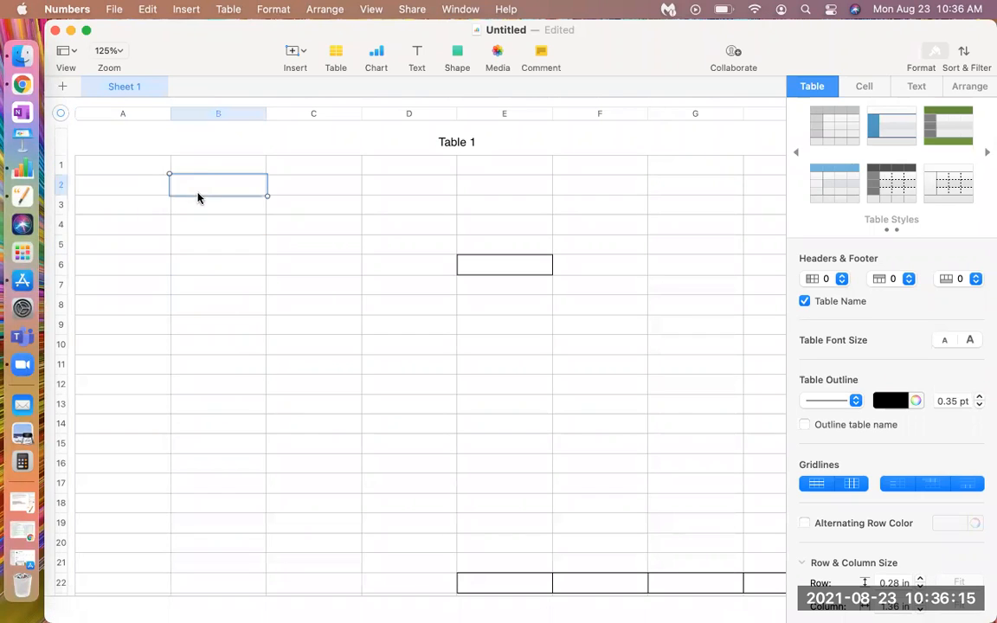
pyautogui.click(206, 166)
pyautogui.click(149, 172)
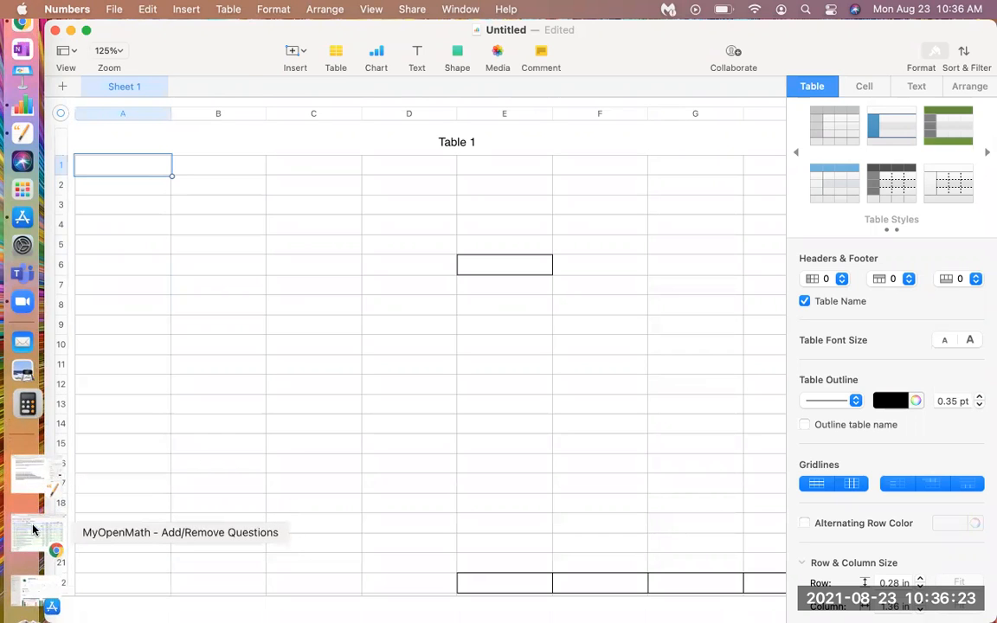
# Minimize the spreadsheet, move the MyOpenMath question window into clear view and copy its entire sample data set
pyautogui.click(72, 30)
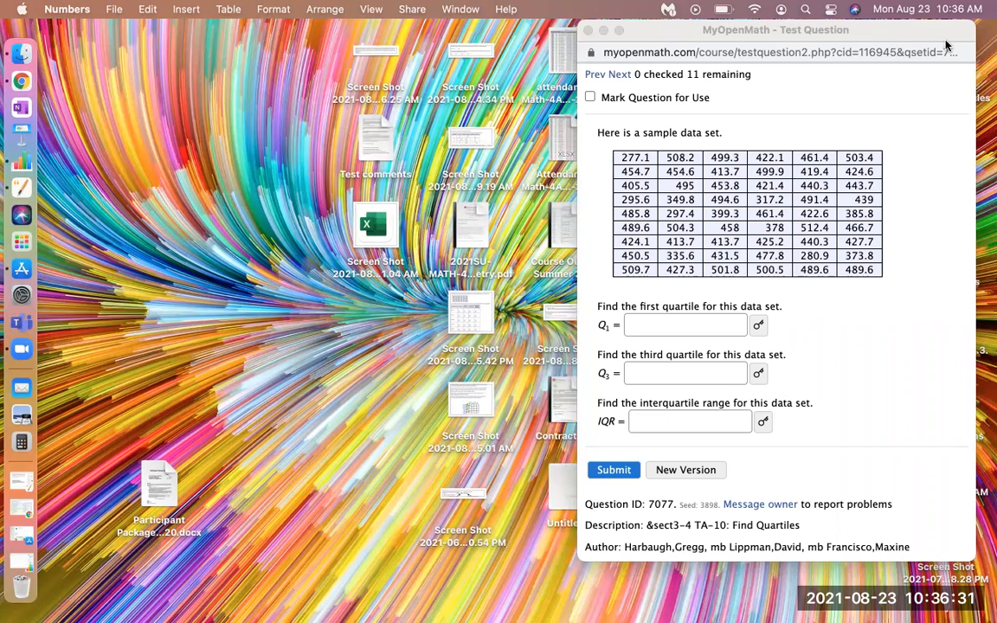
pyautogui.moveTo(887, 33); pyautogui.dragTo(640, 118)
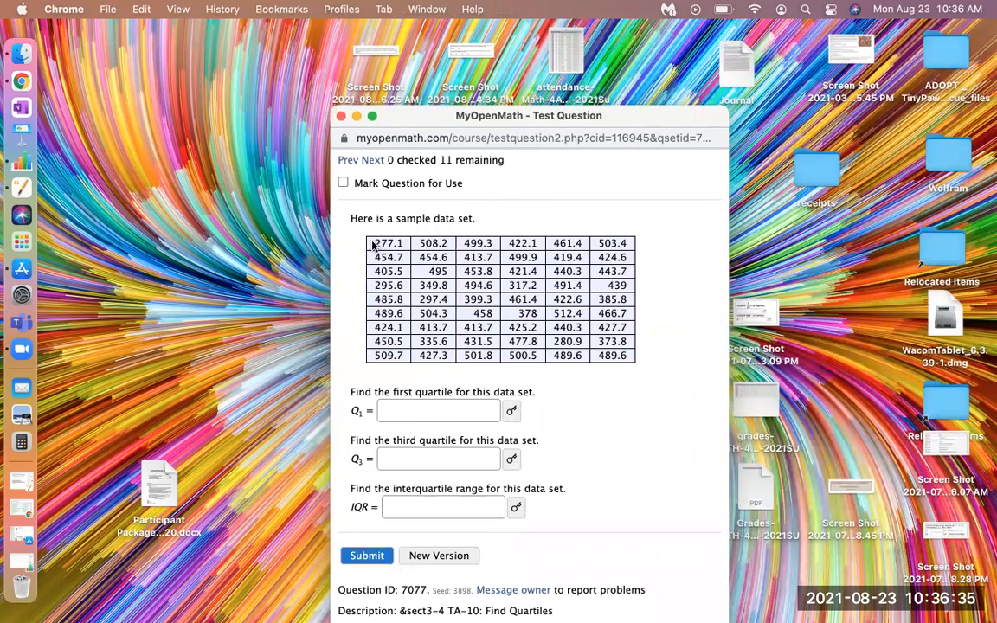
pyautogui.moveTo(373, 243); pyautogui.dragTo(632, 355)
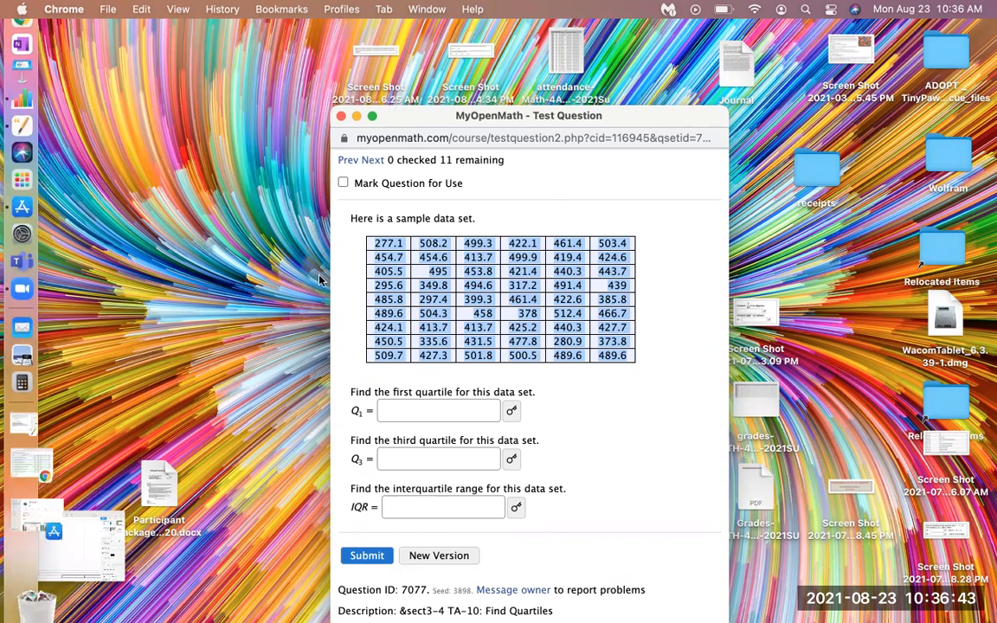
# Switch back to the Numbers spreadsheet, paste the copied data set into column A and check the pasted rows
pyautogui.click(34, 564)
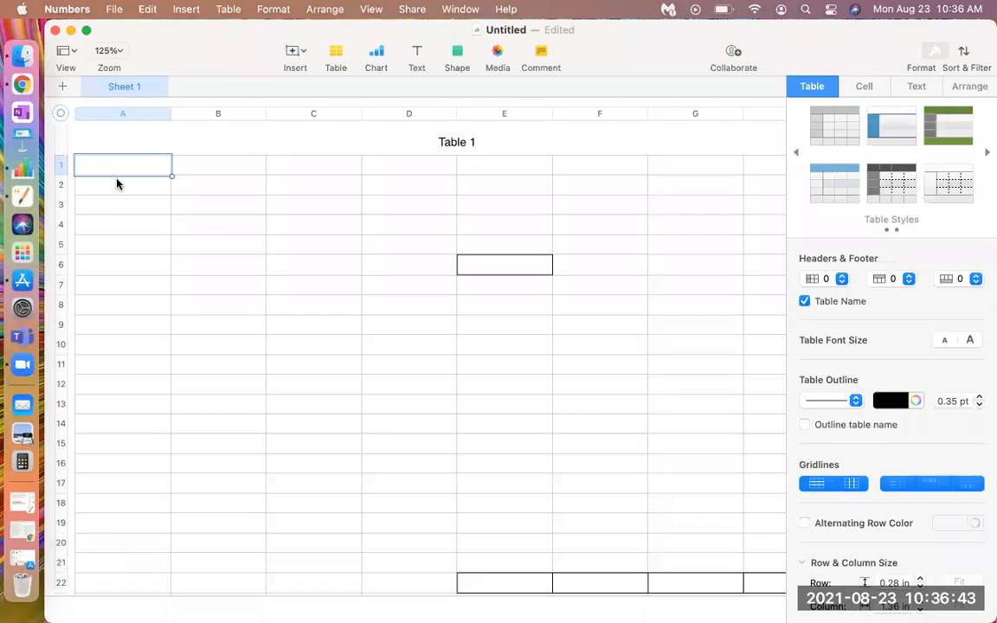
pyautogui.click(110, 118)
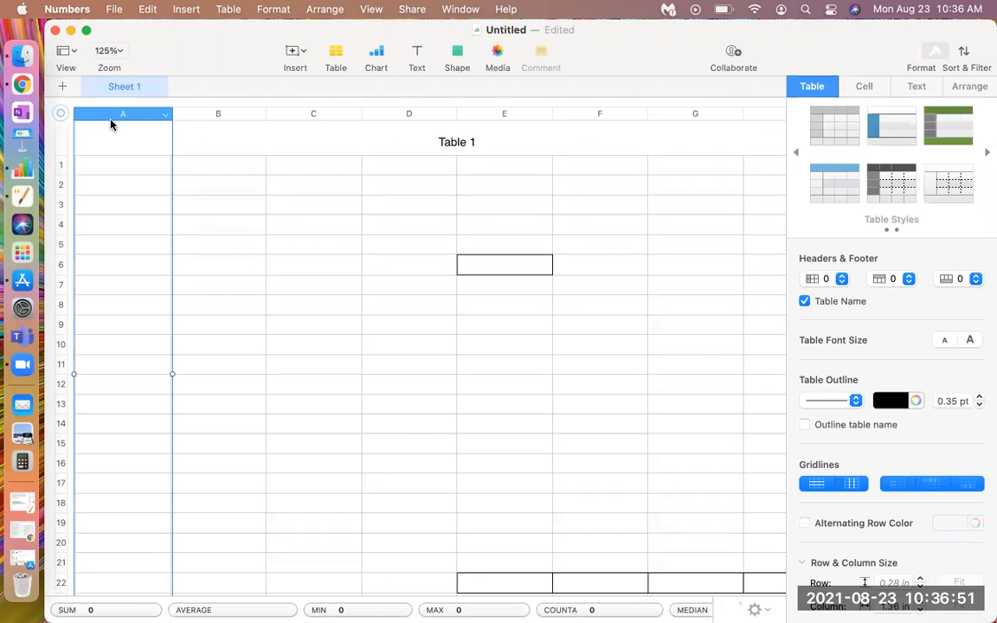
pyautogui.write('277.1 454.7 405.5 295.6 485.8 489.6 424.1 450.5 509.7 277.1 454.7 405.5 295.6 485.8 489.6 424.1 450.5 509.7 277.1 454.7 405.5 295.6 485.8 489.6 424.1 450.5 509.7 277.1 454.7 405.5 295.6 485.8 489.6 424.1 450.5 509.7 277.1 454.7 405.5 295.6 485.8 489.6 424.1 450.5 509.7 277.1 454.7 405.5 295.6 485.8 489.6 424.1 450.5 509.7')
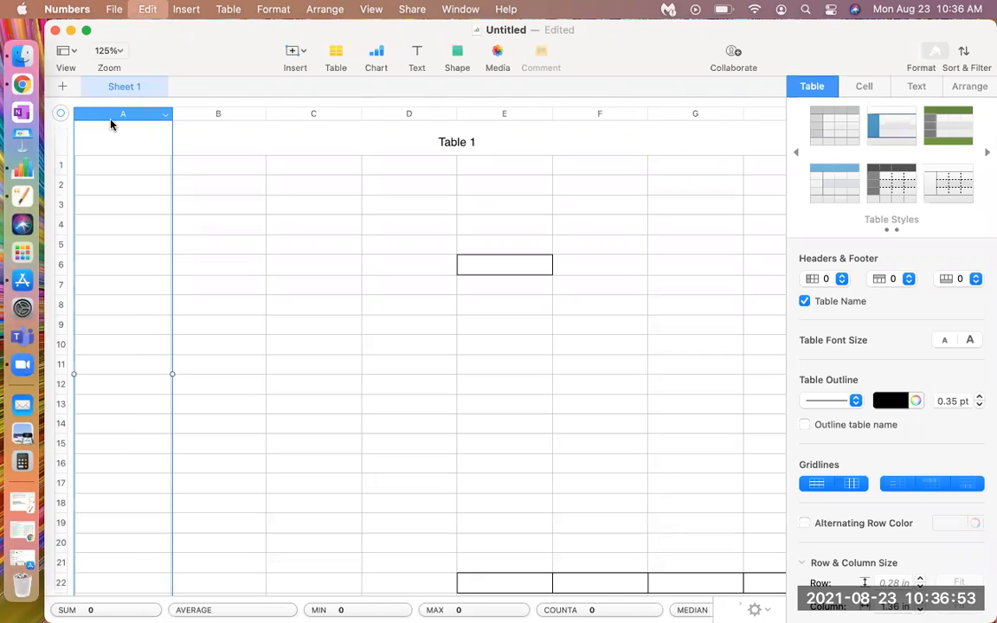
pyautogui.scroll(-10, 255, 228)
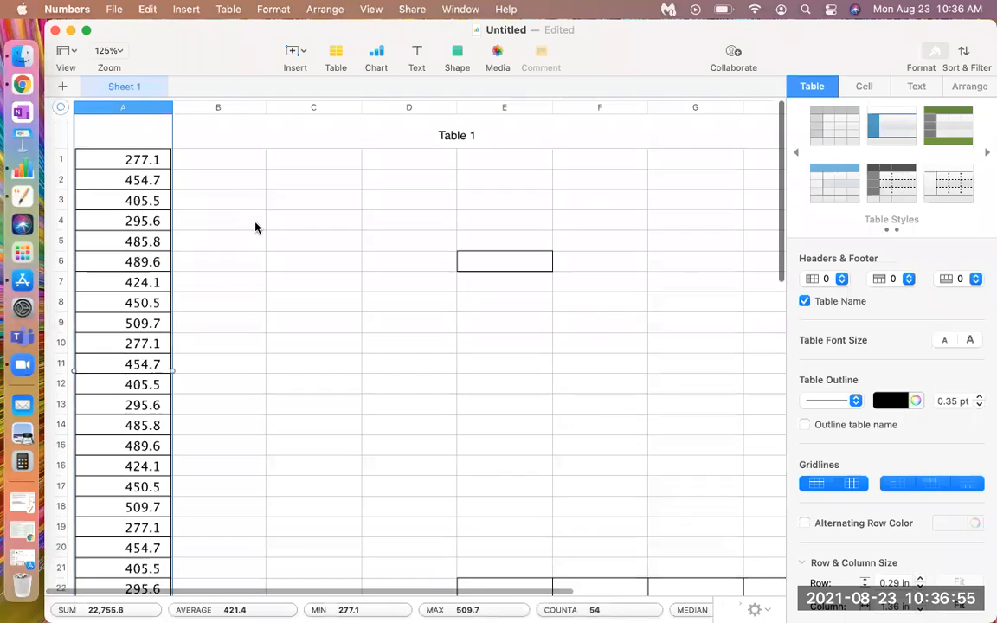
pyautogui.scroll(-12, 255, 228)
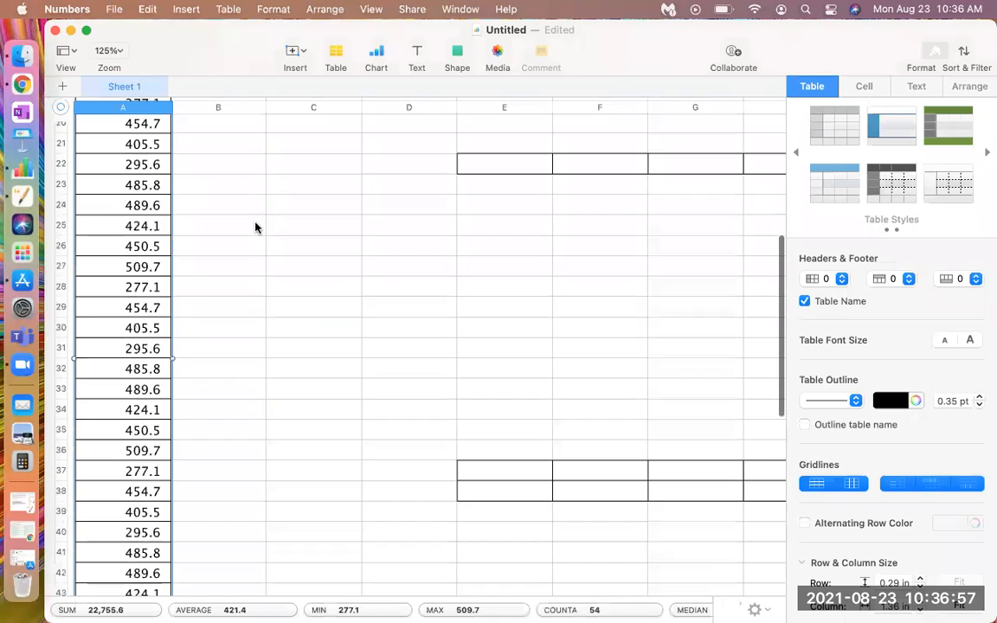
pyautogui.scroll(15, 256, 228)
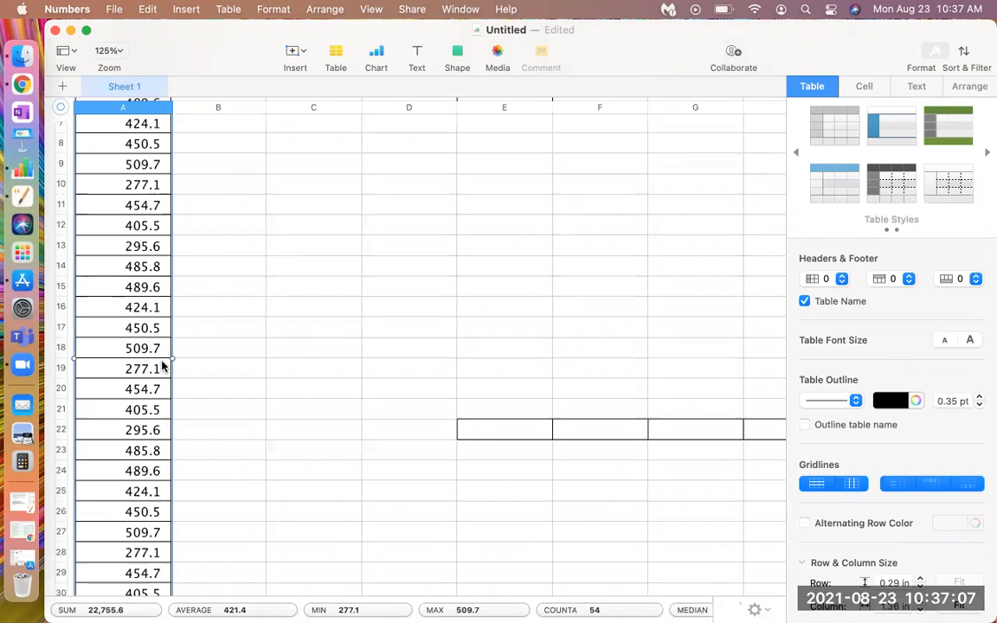
pyautogui.scroll(5, 244, 368)
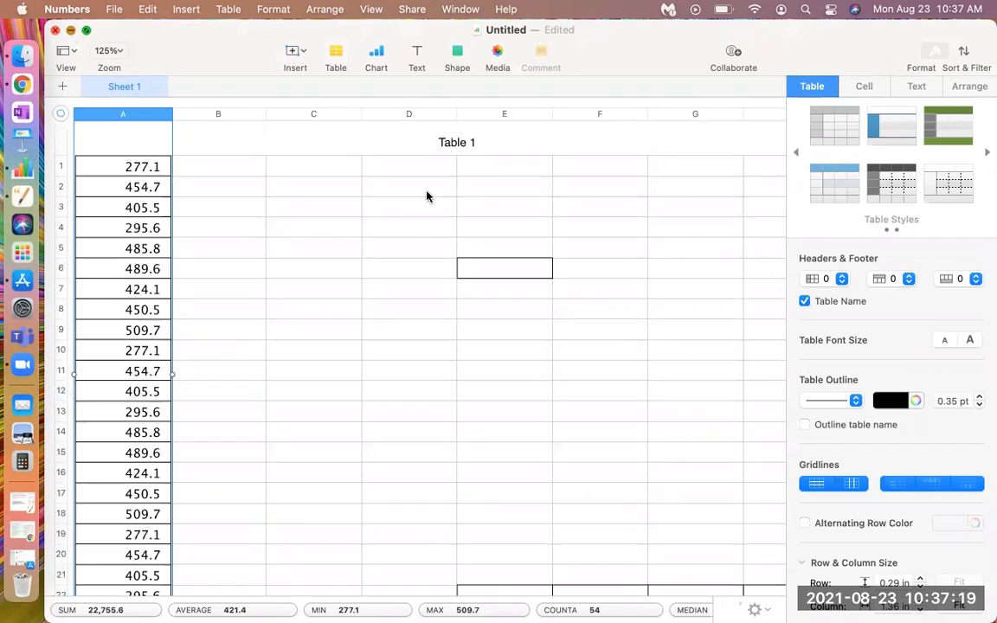
# Return to the MyOpenMath question and copy the full sample data table again
pyautogui.press('cmd+m')
pyautogui.click(597, 417)
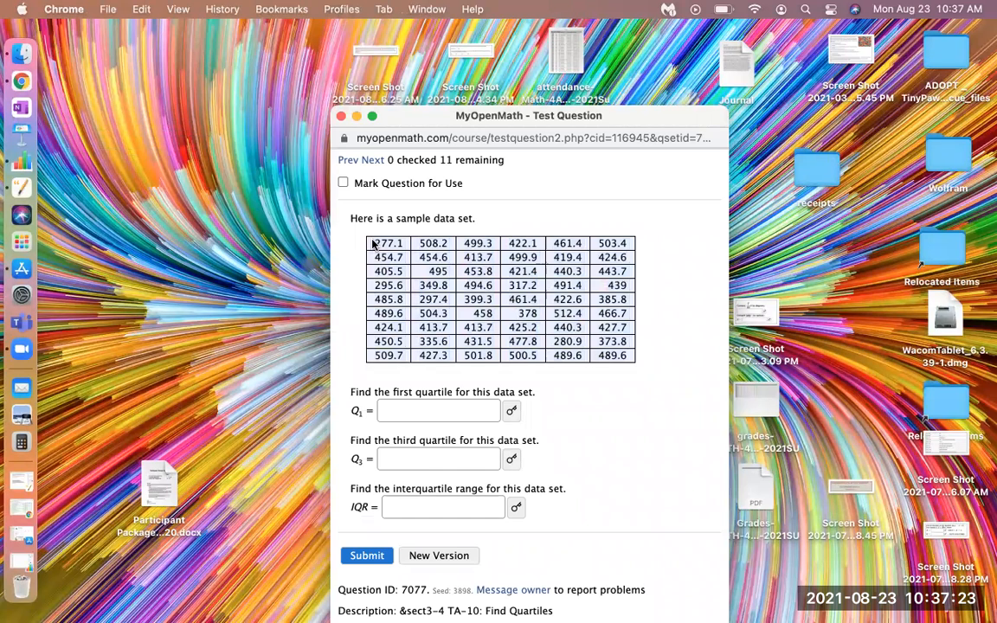
pyautogui.moveTo(371, 242); pyautogui.dragTo(632, 368)
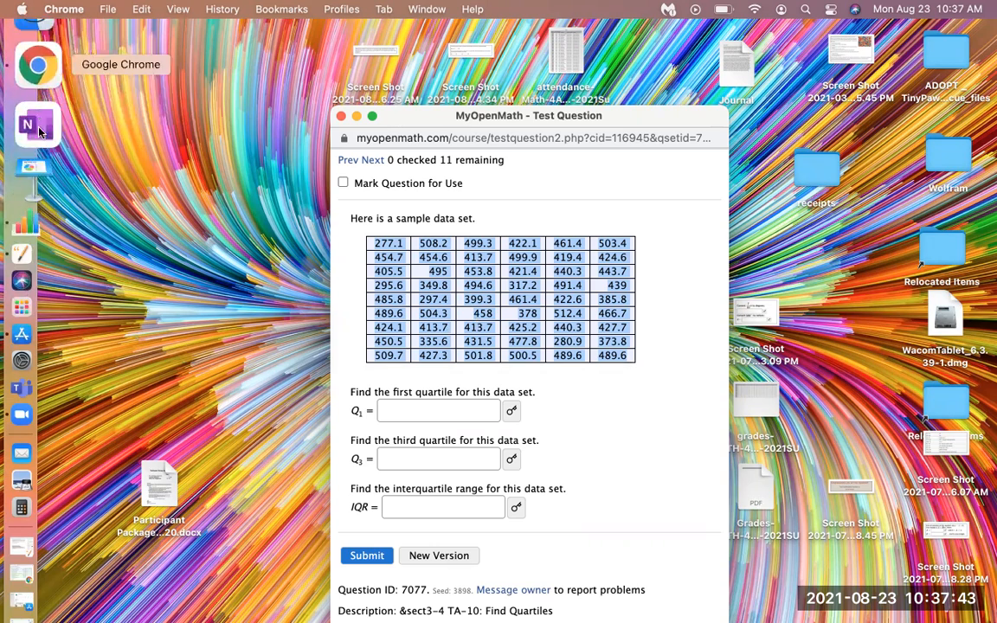
# Switch back to the Numbers spreadsheet and paste the copied data table into Table 1 starting at cell C1
pyautogui.click(39, 164)
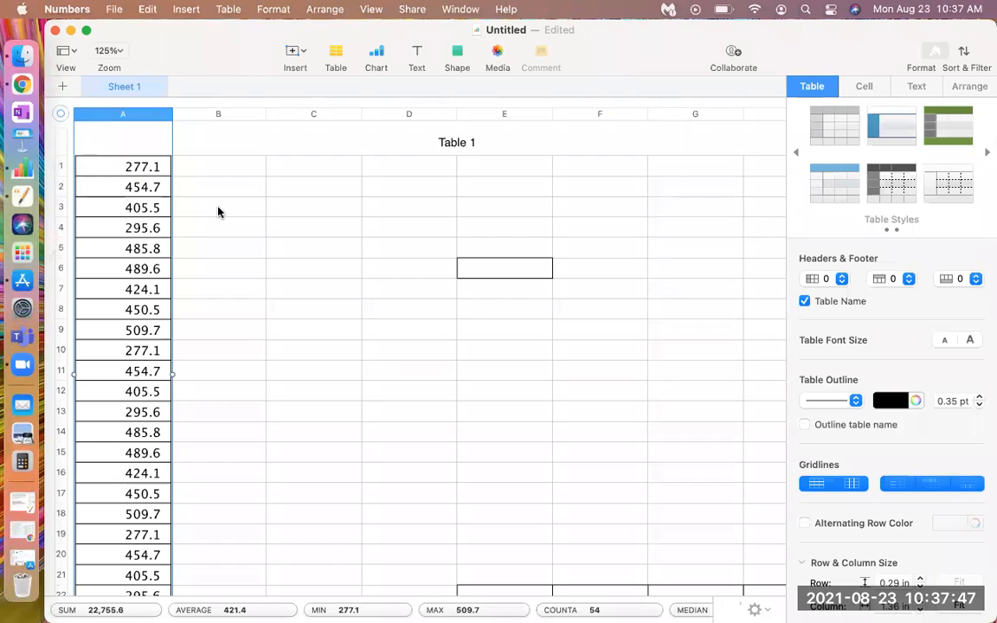
pyautogui.click(201, 172)
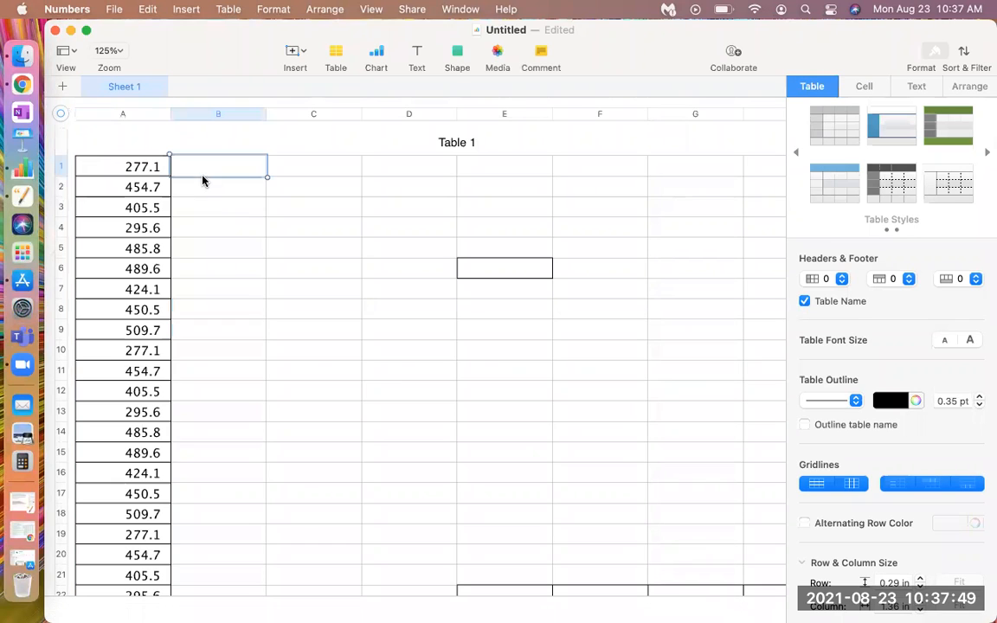
pyautogui.click(143, 115)
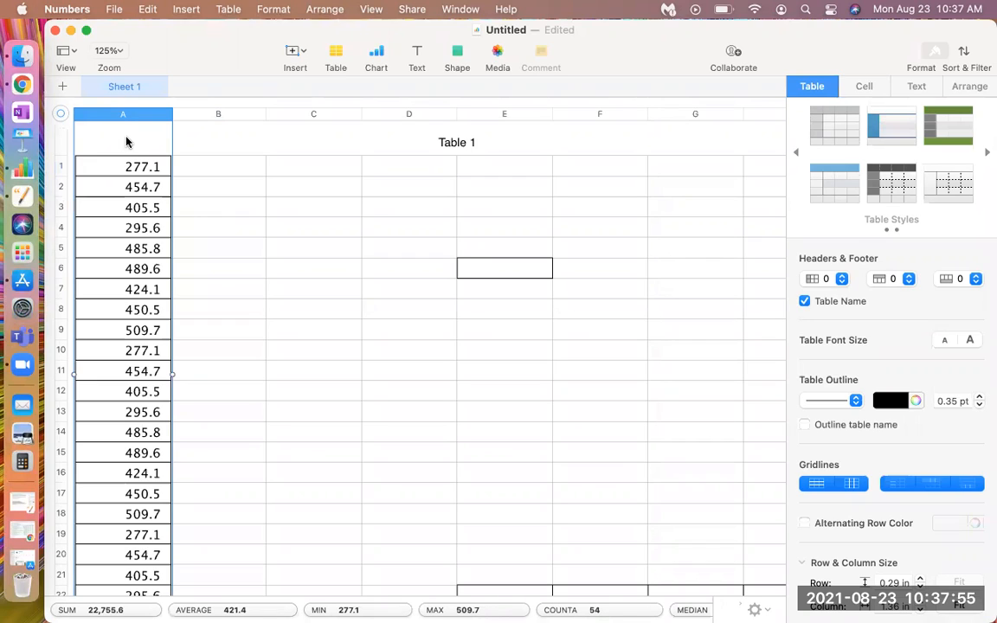
pyautogui.click(206, 214)
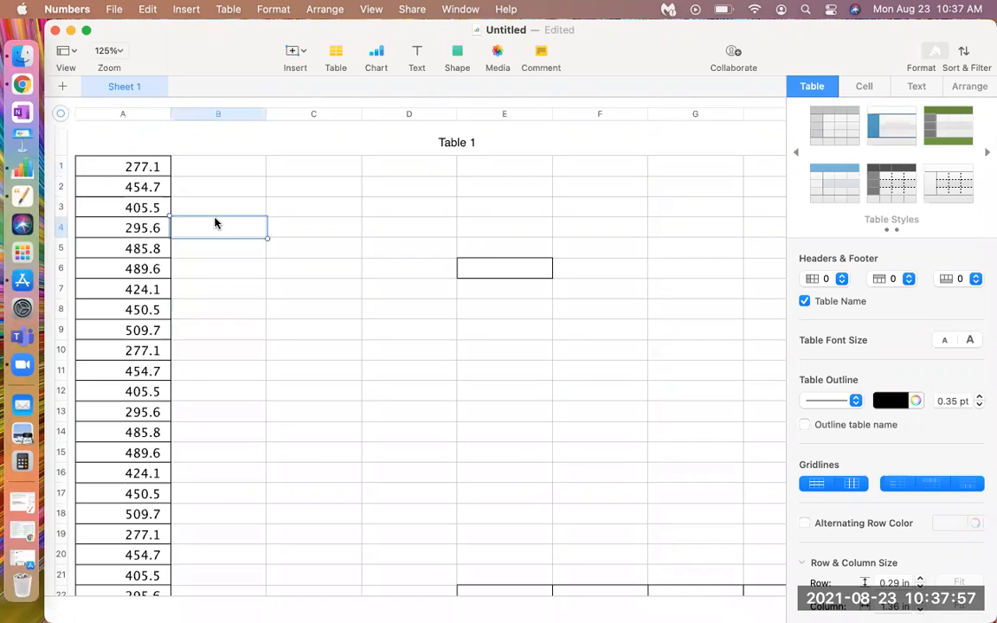
pyautogui.click(168, 202)
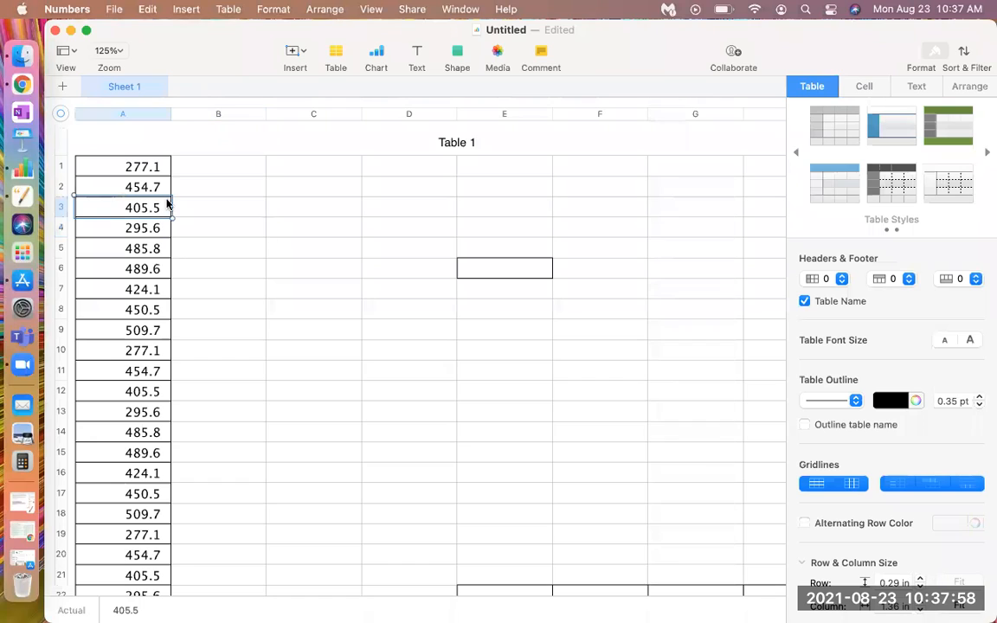
pyautogui.click(137, 115)
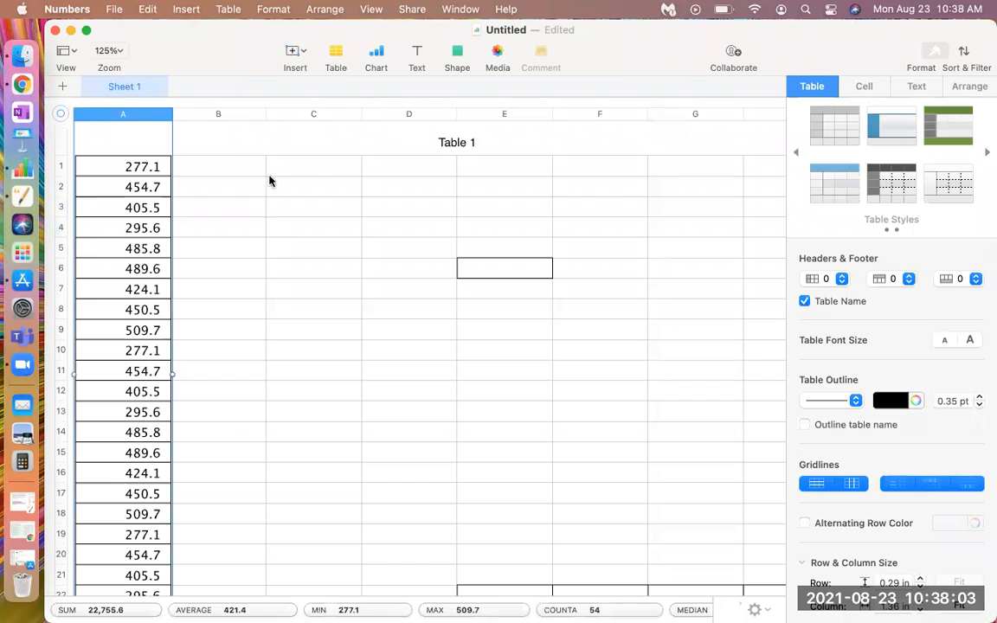
pyautogui.click(303, 168)
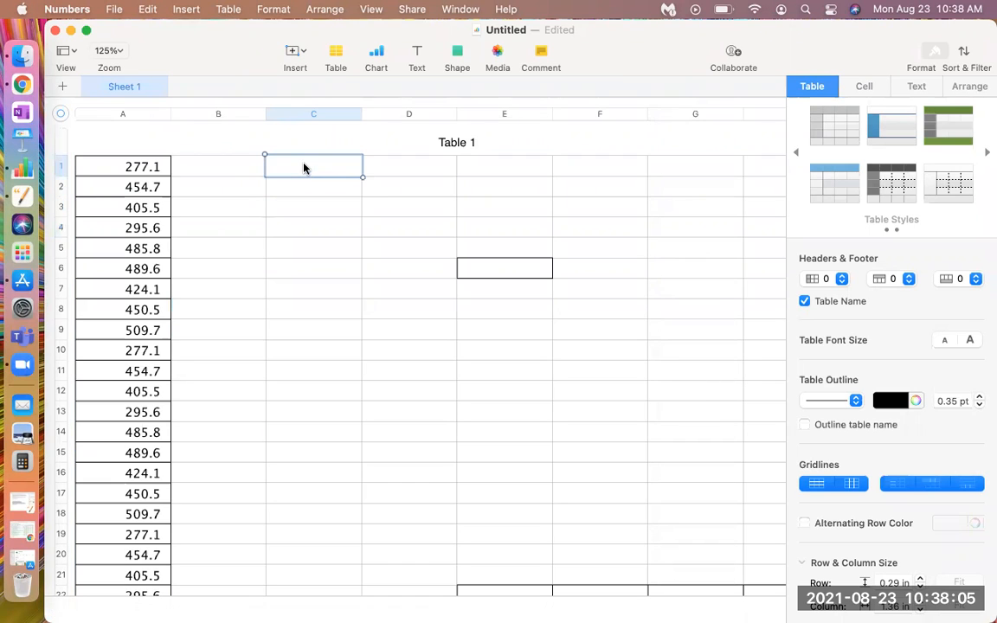
pyautogui.write('277.1\t508.2\t499.3\t422.1\t461.4 454.7\t454.6\t413.7\t499.9\t419.4 405.5\t495\t453.8\t421.4\t440.3 295.6\t349.8\t494.6\t317.2\t491.4 485.8\t297.4\t399.3\t461.4\t422.6 489.6\t504.3\t458\t378\t512.4 424.1\t413.7\t413.7\t425.2\t440.3 450.5\t335.6\t431.5\t477.8\t280.9 509.7\t427.3\t501.8\t500.5\t489.6')
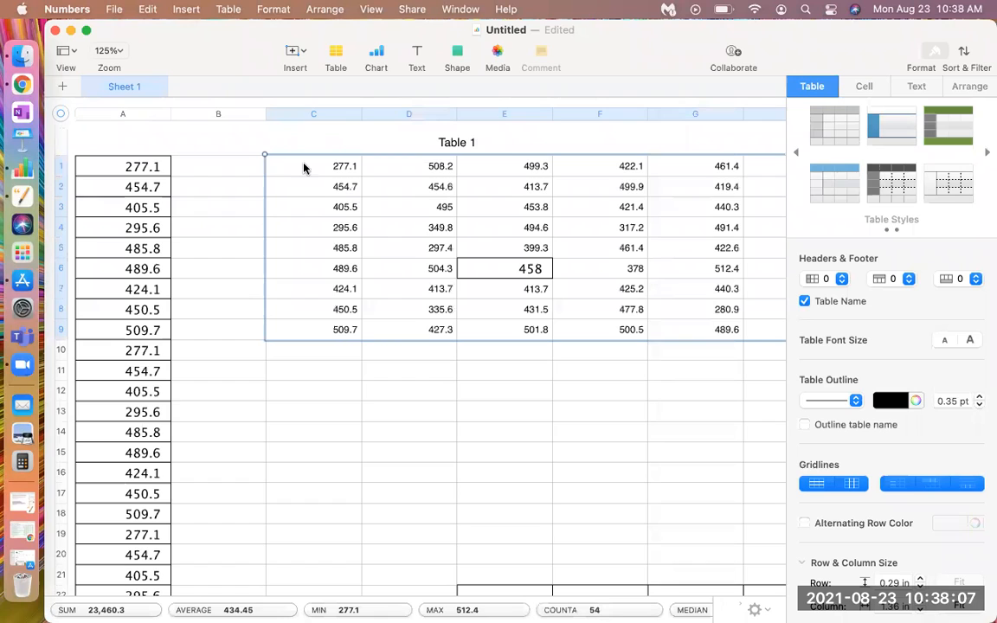
# Compare the pasted block in columns C to H with the MyOpenMath question's data table and look through column A's values
pyautogui.hscroll(5, 410, 321)
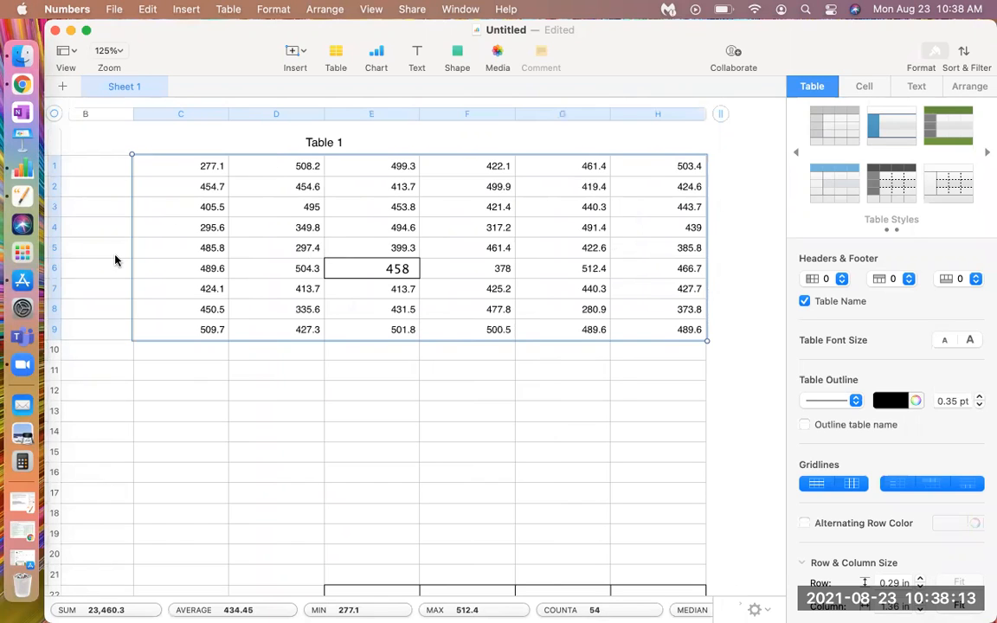
pyautogui.click(69, 31)
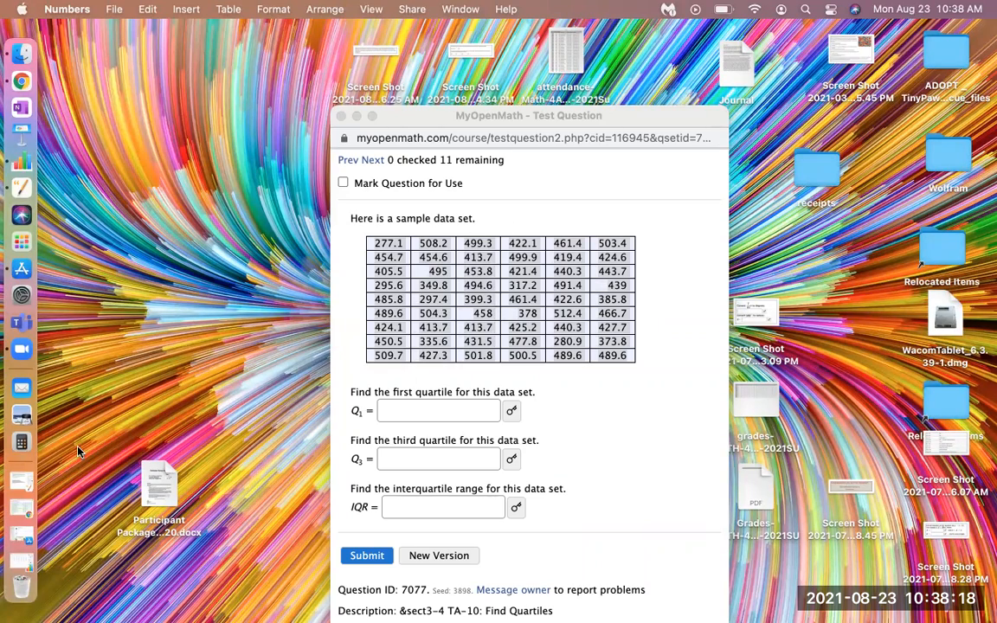
pyautogui.click(32, 558)
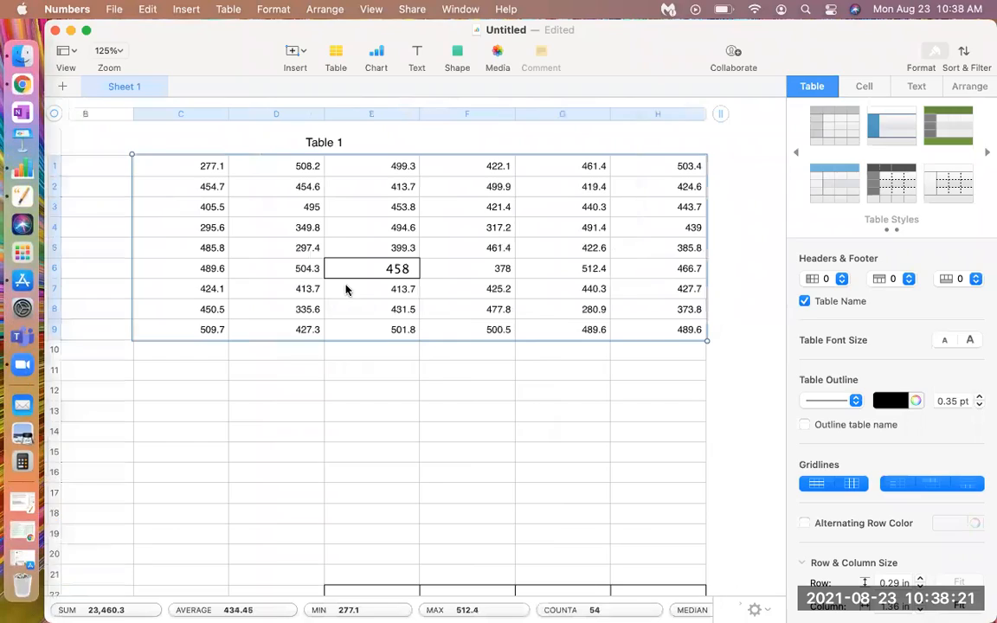
pyautogui.click(368, 312)
pyautogui.click(358, 269)
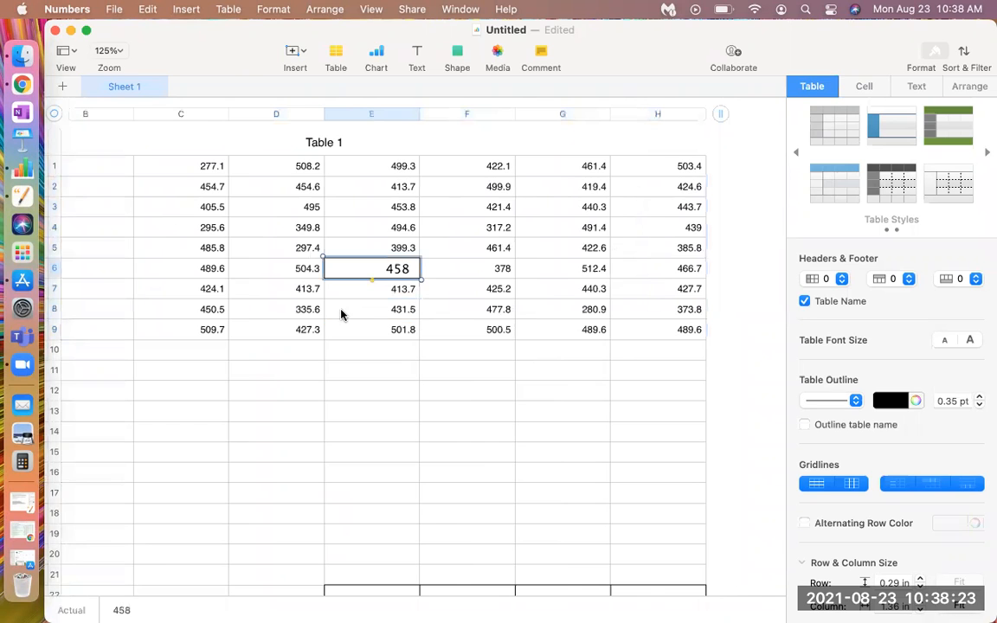
pyautogui.hscroll(-5, 341, 312)
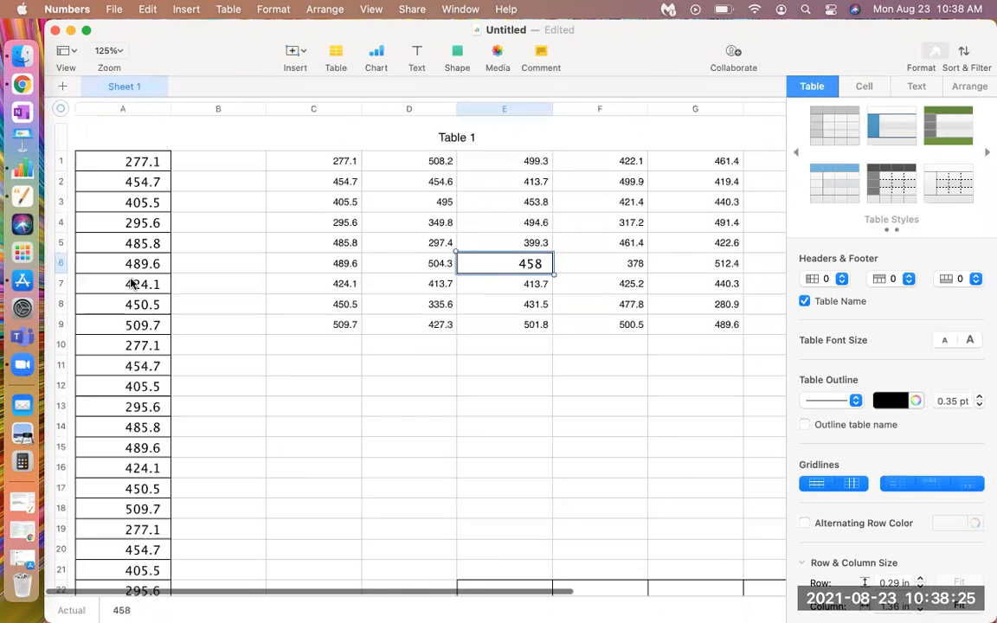
pyautogui.scroll(-15, 132, 284)
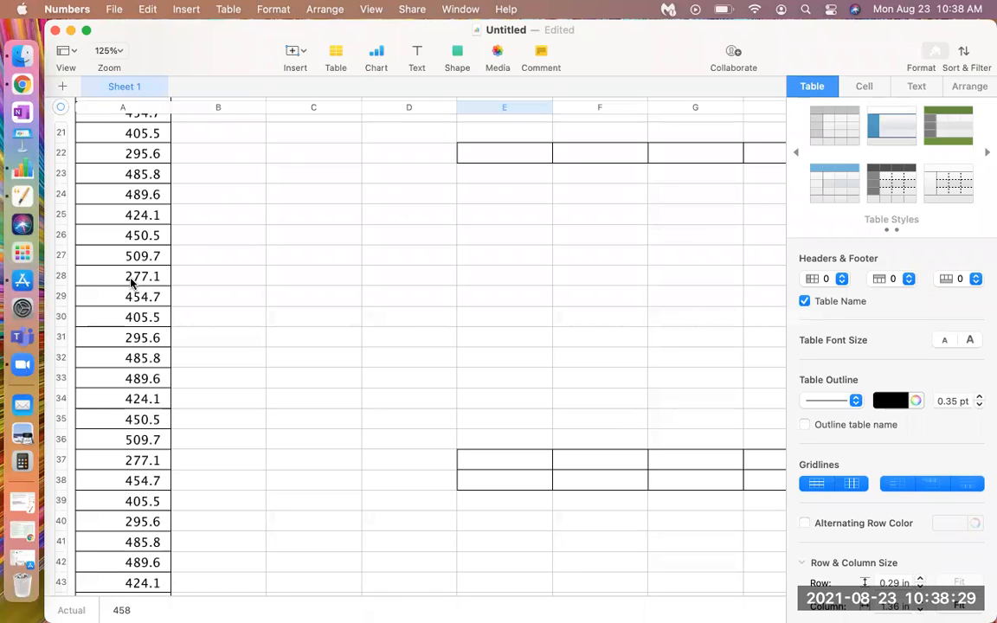
pyautogui.scroll(15, 131, 282)
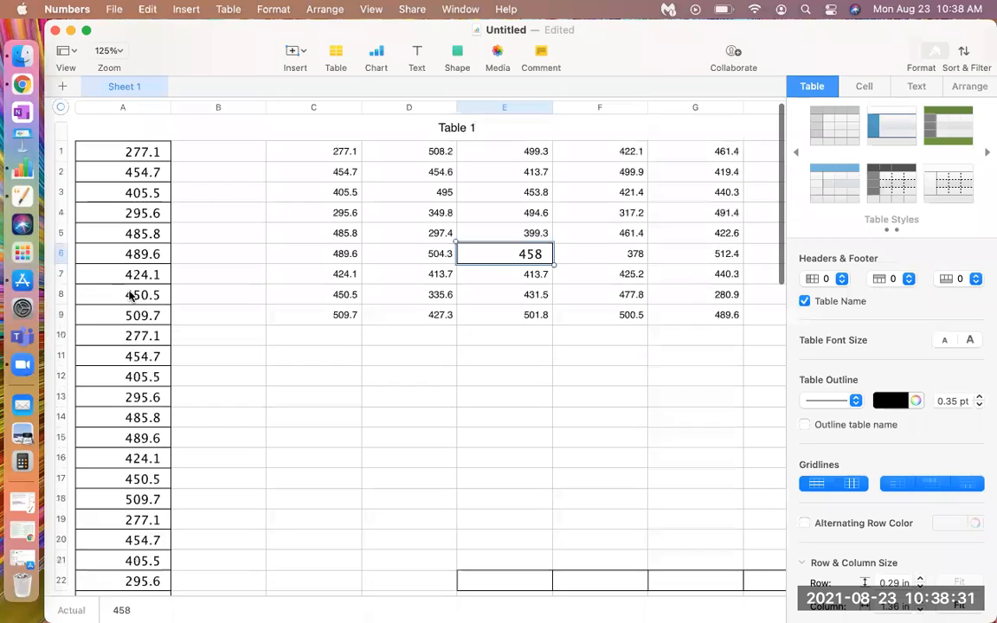
pyautogui.scroll(1, 130, 296)
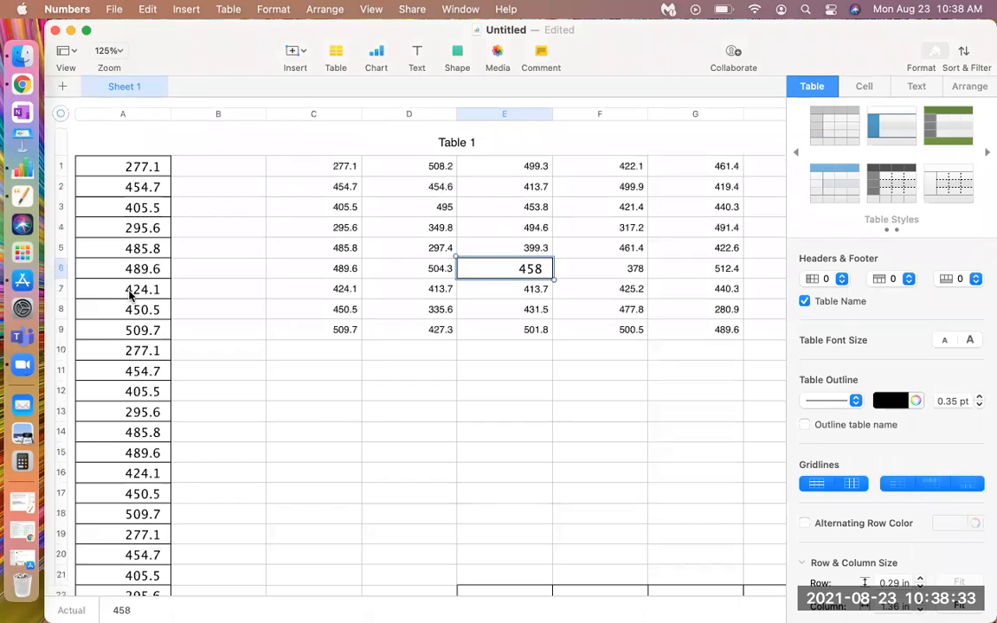
# Sort the table by column A in ascending order and check the sorted rows down to the end
pyautogui.click(128, 116)
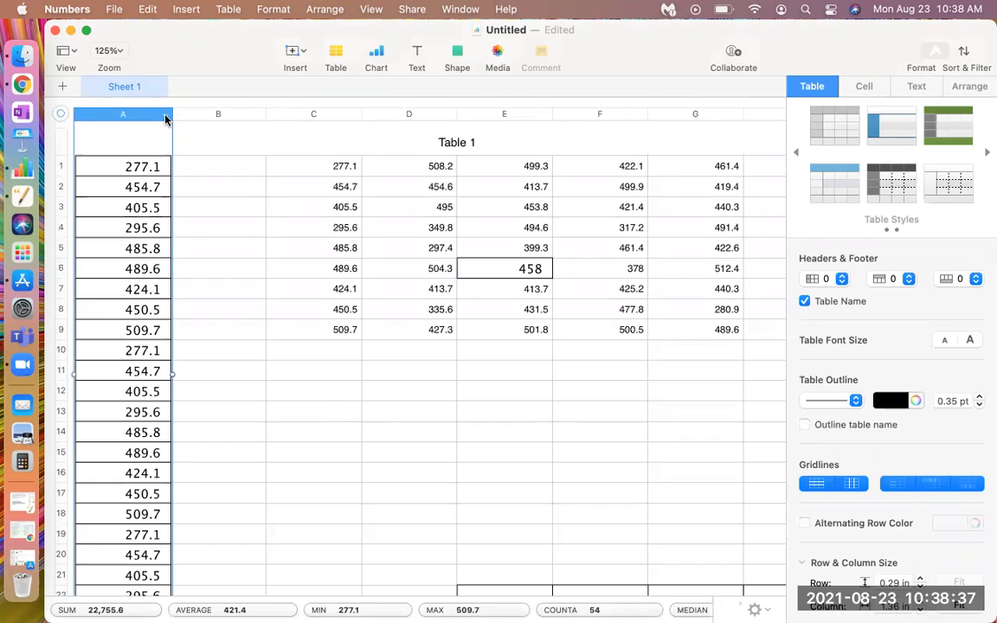
pyautogui.click(164, 118)
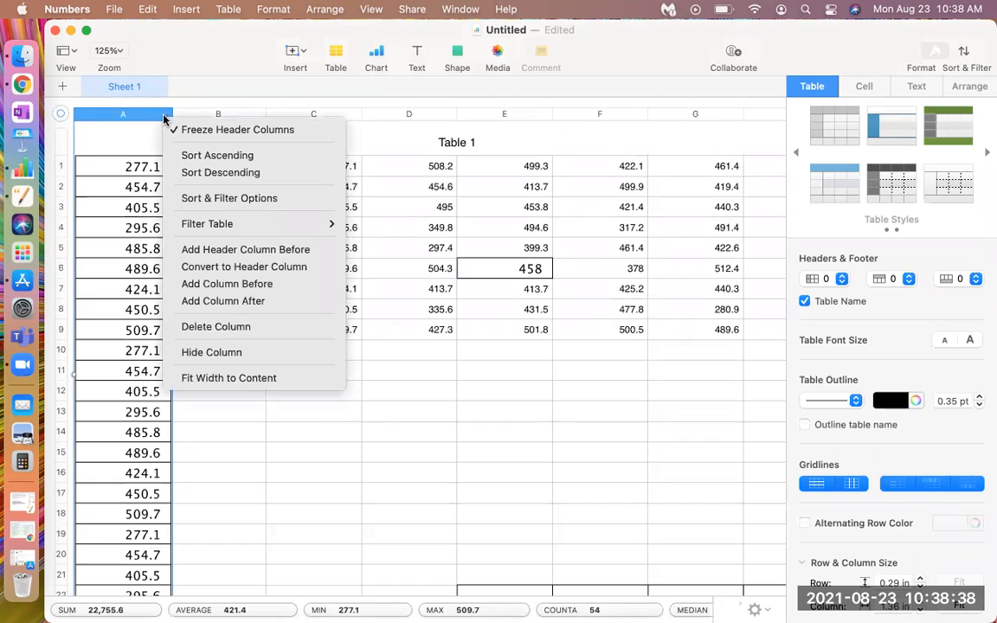
pyautogui.click(196, 156)
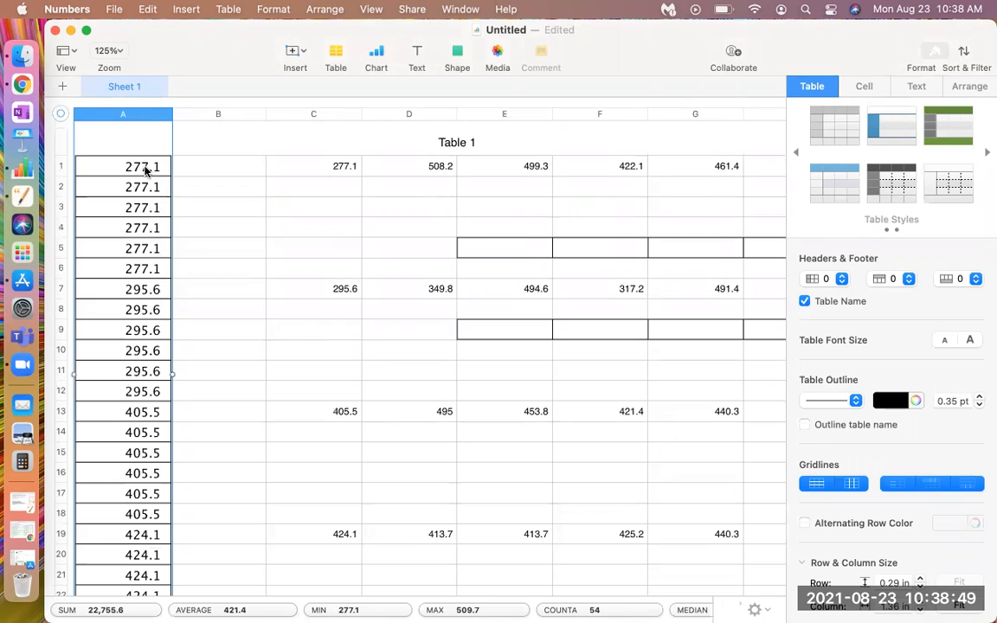
pyautogui.scroll(-20, 147, 197)
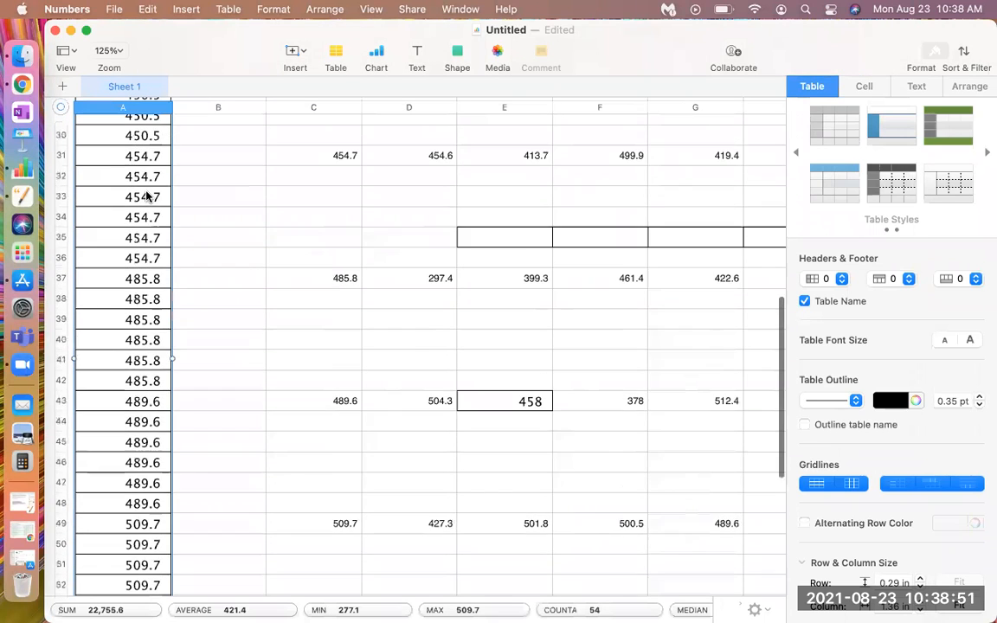
pyautogui.scroll(8, 138, 293)
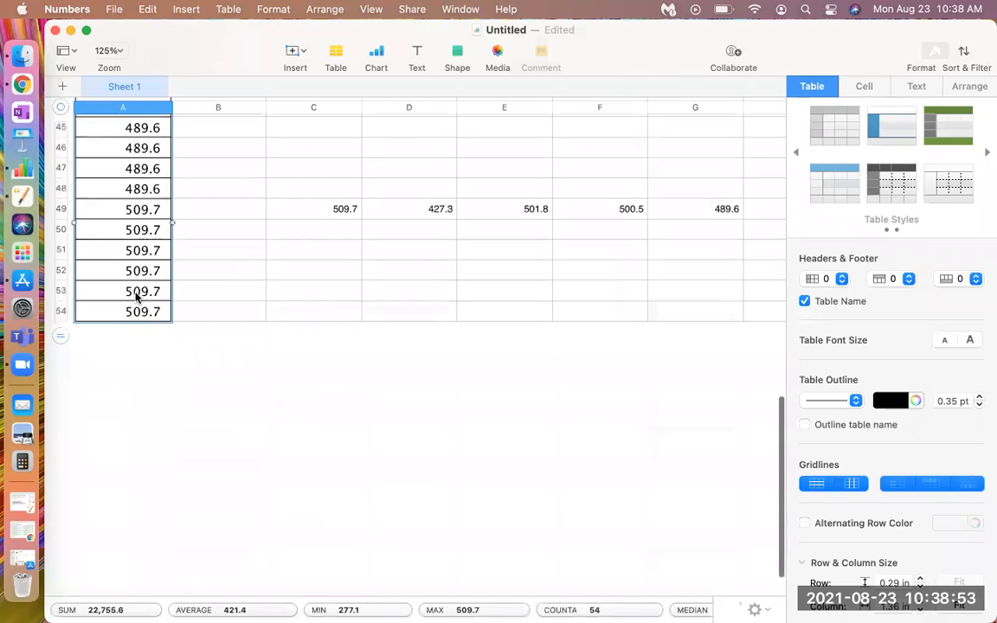
pyautogui.scroll(12, 136, 295)
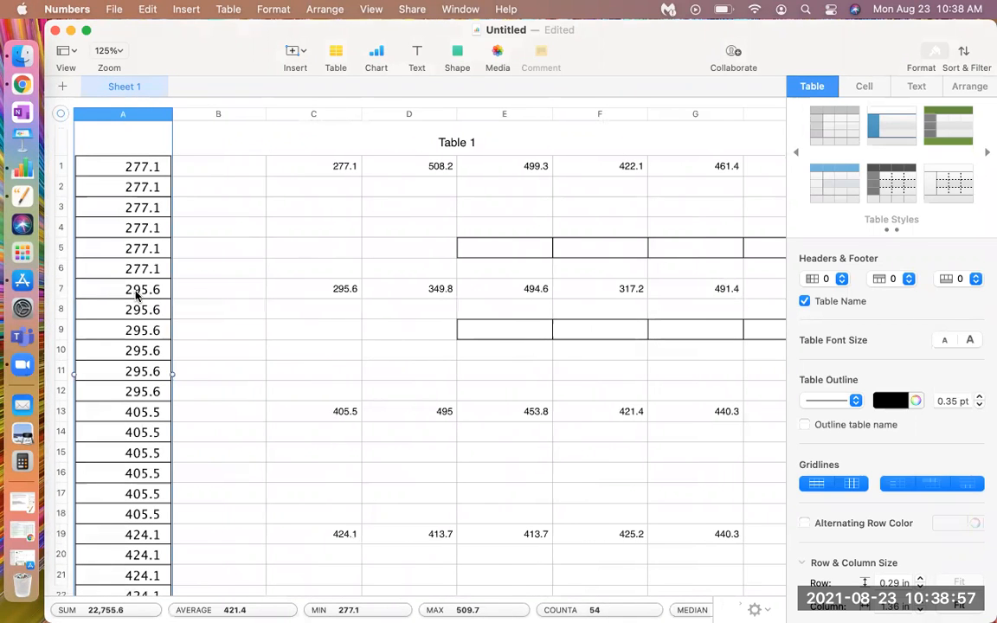
pyautogui.click(343, 173)
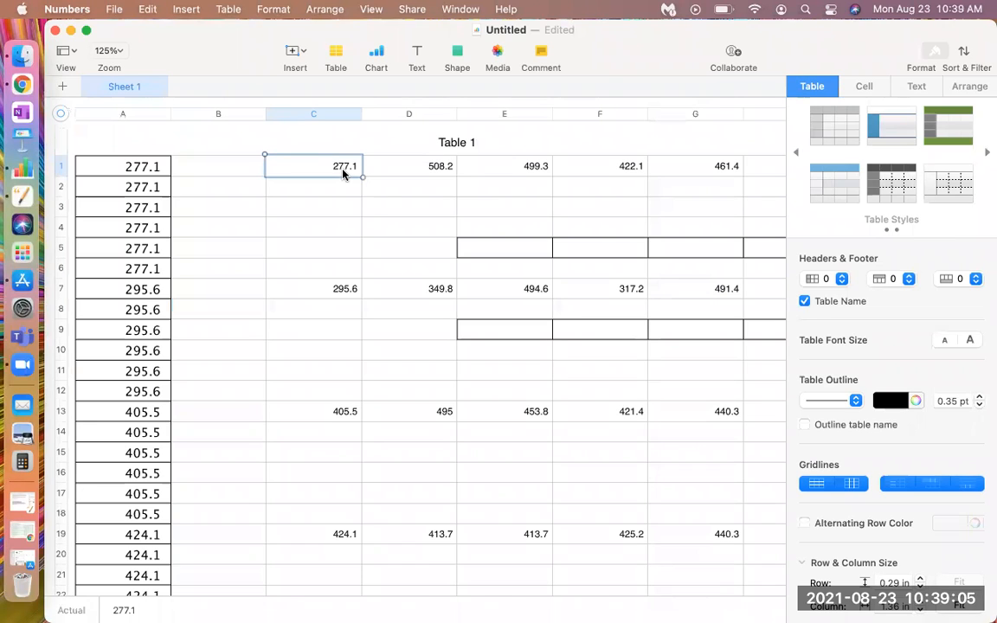
pyautogui.hotkey('shift', 'Down')
pyautogui.hotkey('shift', 'Down')
pyautogui.hotkey('shift', 'Down')
pyautogui.hotkey('shift', 'Down')
pyautogui.hotkey('shift', 'Down')
pyautogui.hotkey('shift', 'Down')
pyautogui.hotkey('shift', 'Down')
pyautogui.hotkey('shift', 'Down')
pyautogui.hotkey('shift', 'Down')
pyautogui.hotkey('shift', 'Down')
pyautogui.hotkey('shift', 'Down')
pyautogui.hotkey('shift', 'Down')
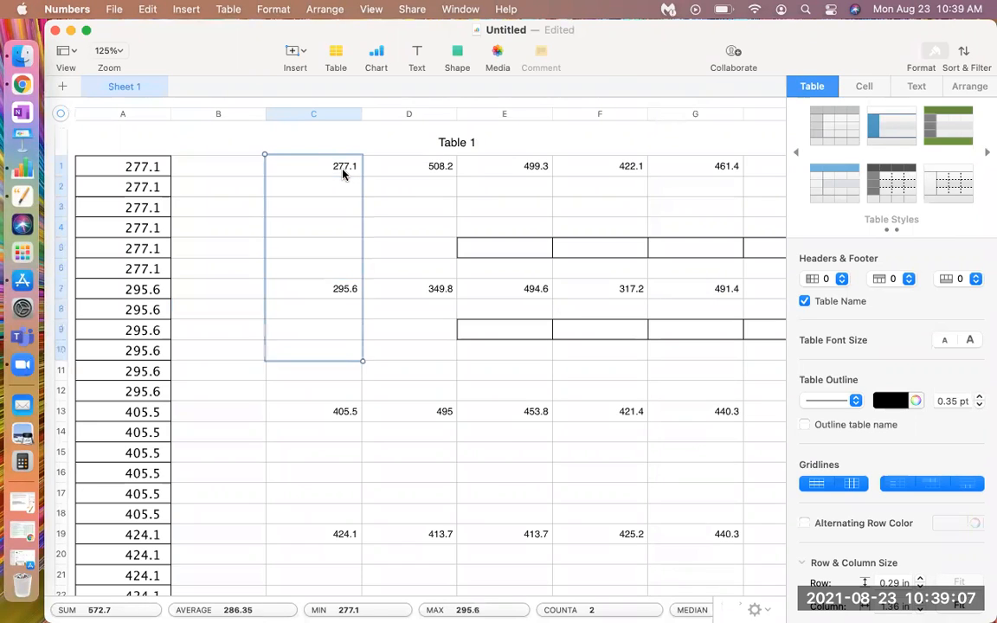
pyautogui.click(373, 208)
# Clear the contents of cells C1 through H25, removing that part of the pasted data block
pyautogui.click(345, 171)
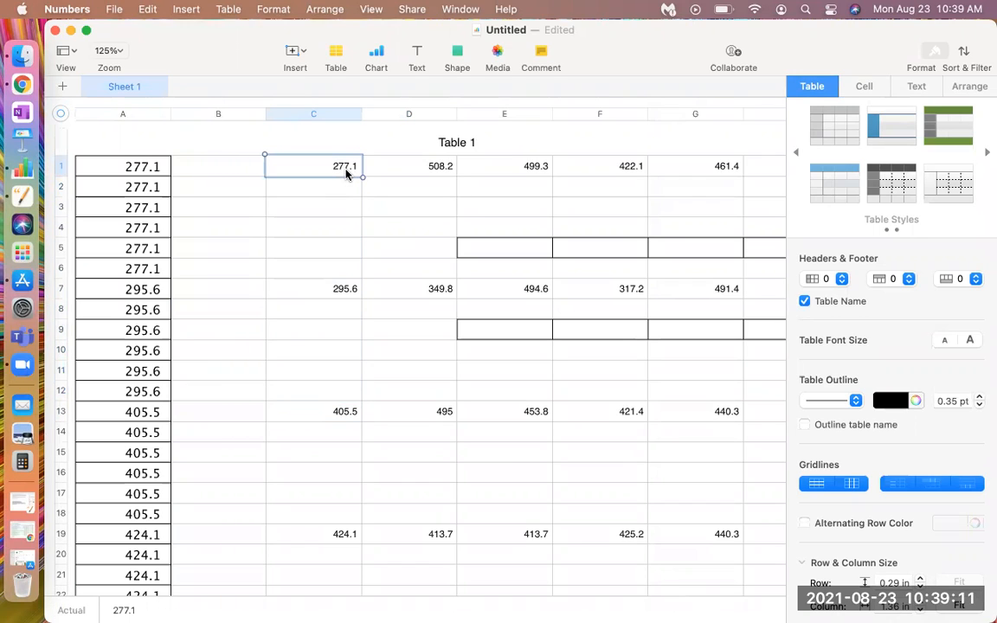
pyautogui.hotkey('shift', 'Down')
pyautogui.hotkey('shift', 'Down')
pyautogui.hotkey('shift', 'Down')
pyautogui.hotkey('shift', 'Right')
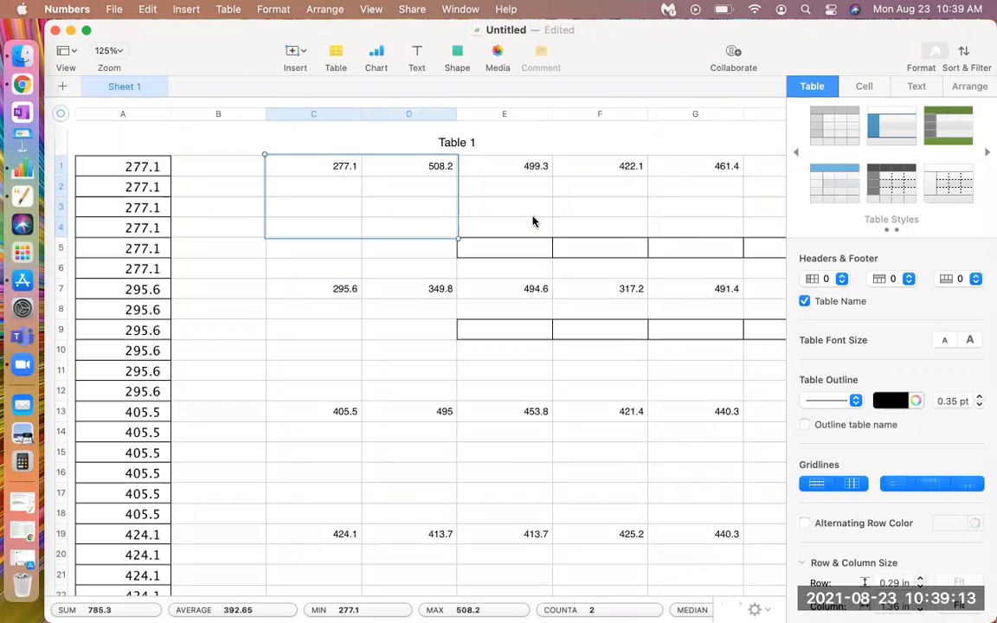
pyautogui.hotkey('shift', 'Down')
pyautogui.hotkey('shift', 'Down')
pyautogui.hotkey('shift', 'Down')
pyautogui.hotkey('shift', 'Down')
pyautogui.hotkey('shift', 'Right')
pyautogui.hotkey('shift', 'Right')
pyautogui.hotkey('shift', 'Right')
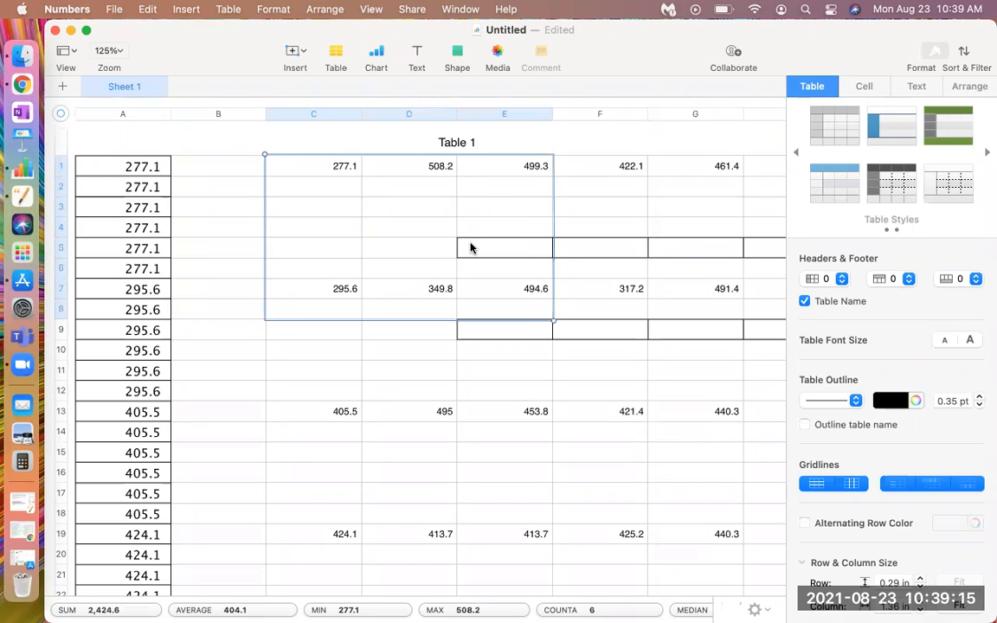
pyautogui.hotkey('shift', 'Down')
pyautogui.hotkey('shift', 'Down')
pyautogui.hotkey('shift', 'Down')
pyautogui.hotkey('shift', 'Down')
pyautogui.hotkey('shift', 'Down')
pyautogui.hotkey('shift', 'Down')
pyautogui.hotkey('shift', 'Down')
pyautogui.hotkey('shift', 'Down')
pyautogui.hotkey('shift', 'Down')
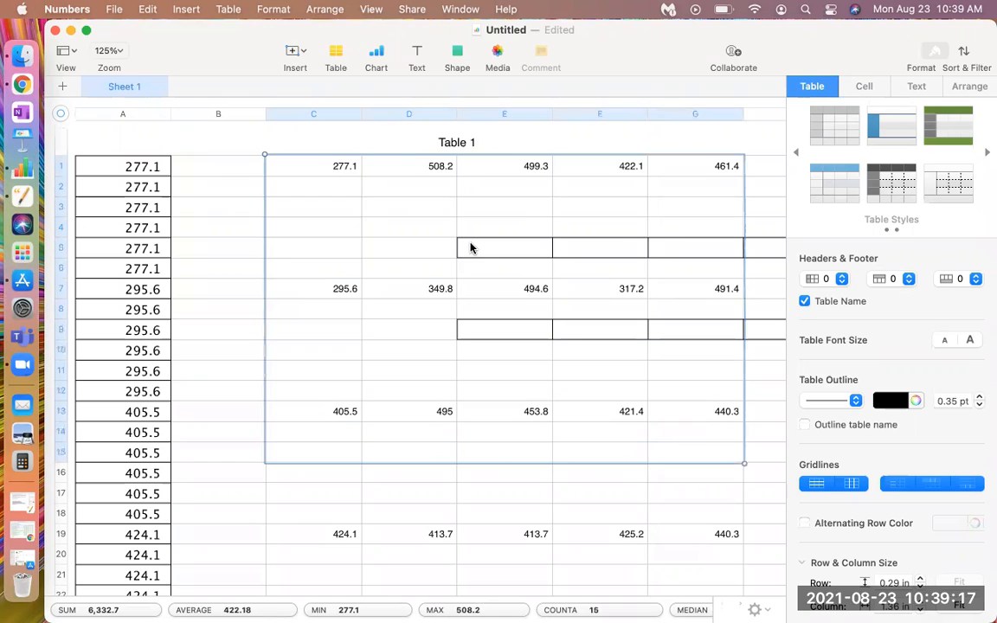
pyautogui.hotkey('shift', 'Down')
pyautogui.hotkey('shift', 'Down')
pyautogui.hotkey('shift', 'Down')
pyautogui.hotkey('shift', 'Down')
pyautogui.hotkey('shift', 'Down')
pyautogui.hotkey('shift', 'Down')
pyautogui.hotkey('shift', 'Down')
pyautogui.hotkey('shift', 'Down')
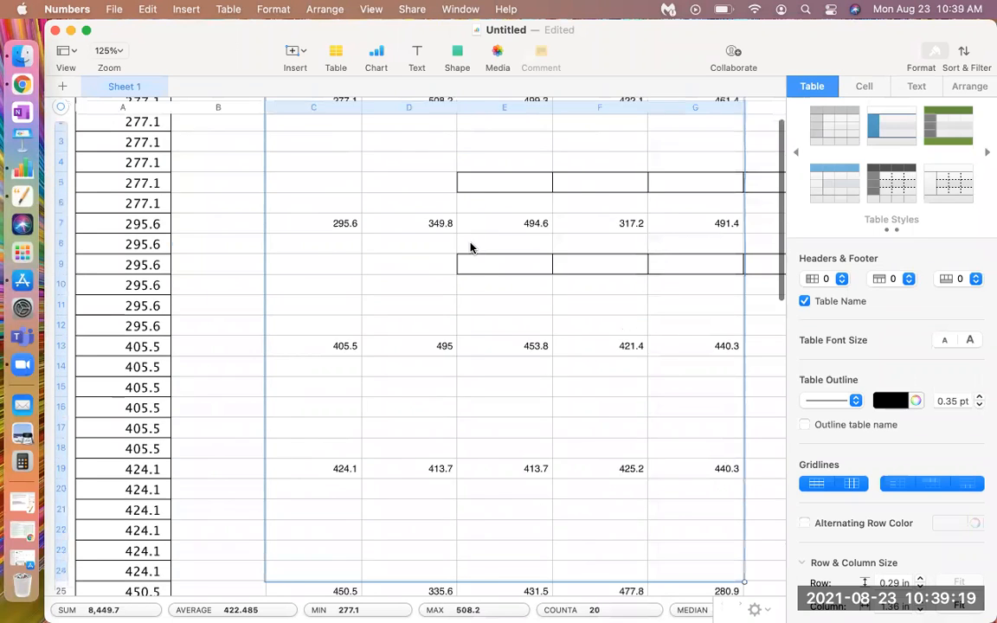
pyautogui.hotkey('shift', 'Right')
pyautogui.hotkey('shift', 'Down')
pyautogui.hotkey('shift', 'Up')
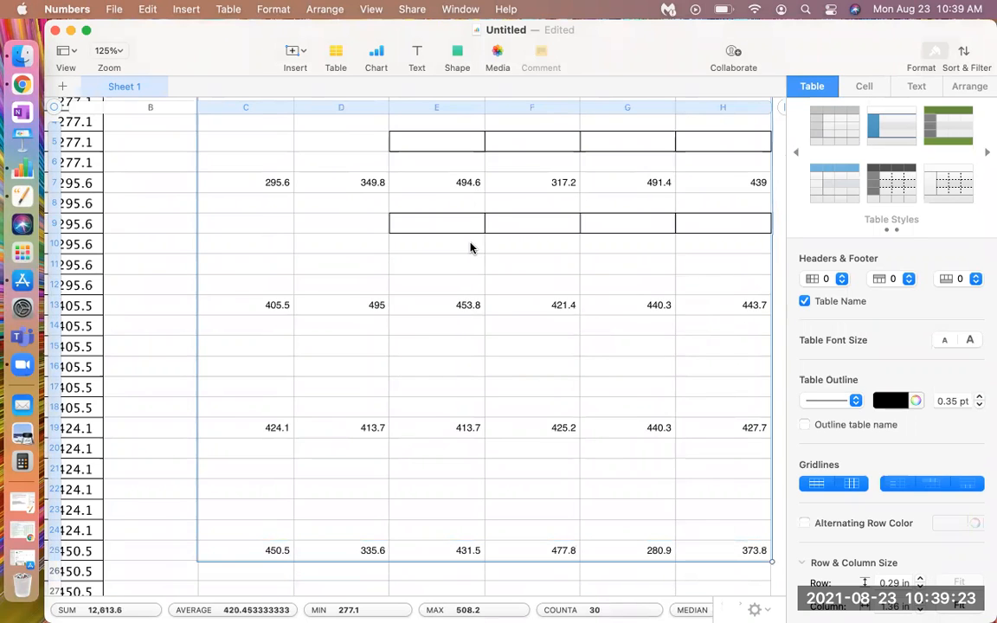
pyautogui.press('Delete')
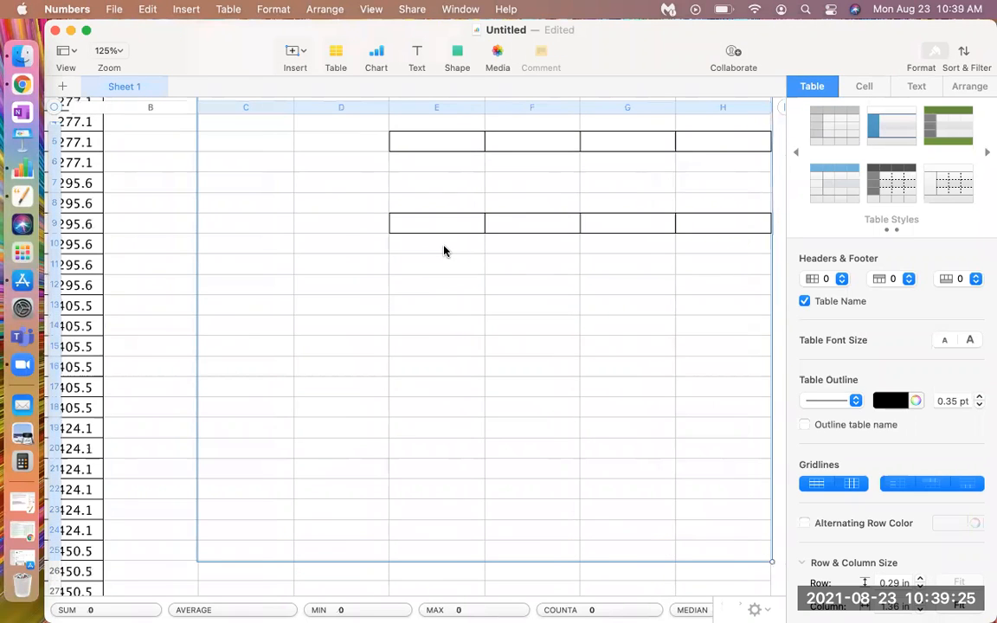
# Review the sorted values in column A from the first row to row 54
pyautogui.scroll(3, 443, 252)
pyautogui.hscroll(-2, 443, 251)
pyautogui.click(216, 276)
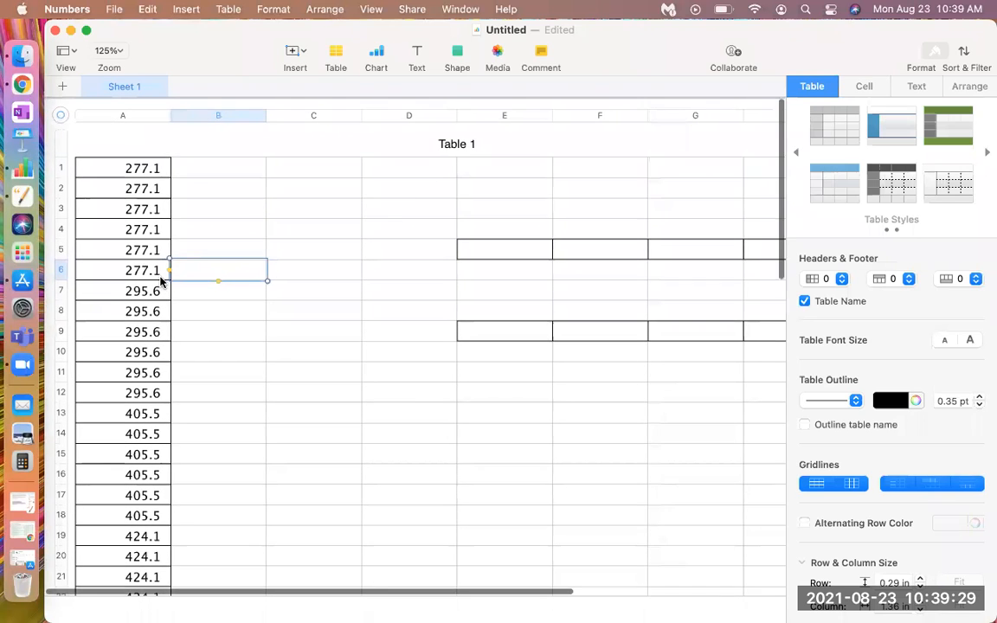
pyautogui.scroll(-3, 162, 281)
pyautogui.scroll(-10, 161, 282)
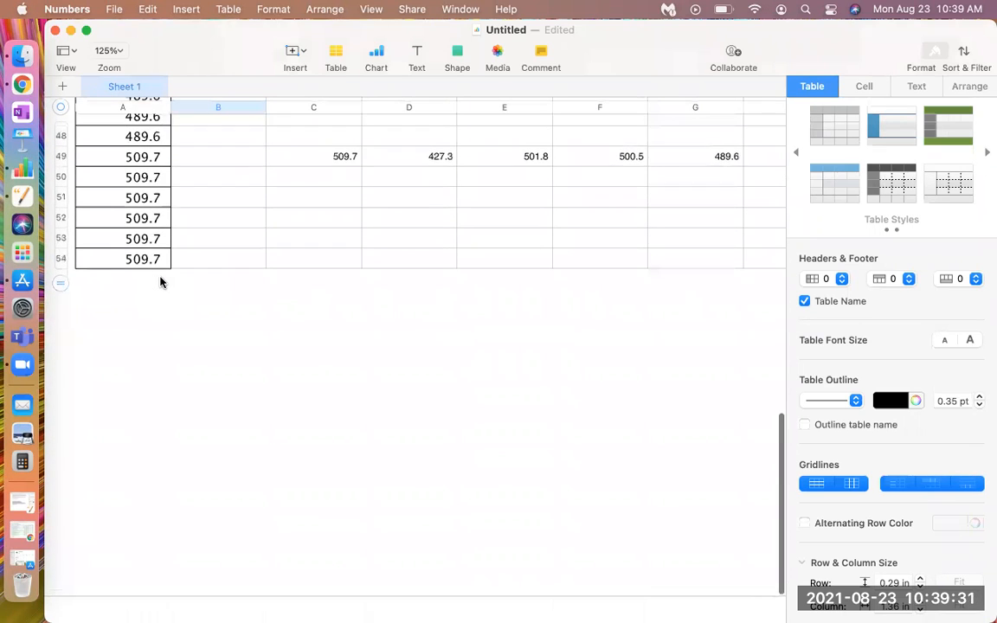
pyautogui.scroll(10, 161, 281)
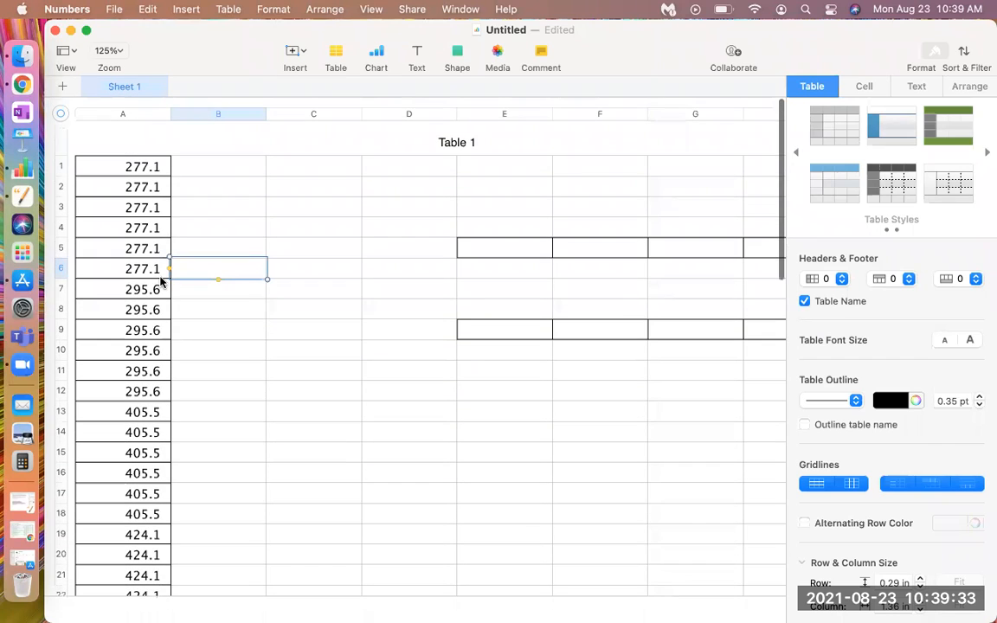
pyautogui.scroll(-3, 161, 281)
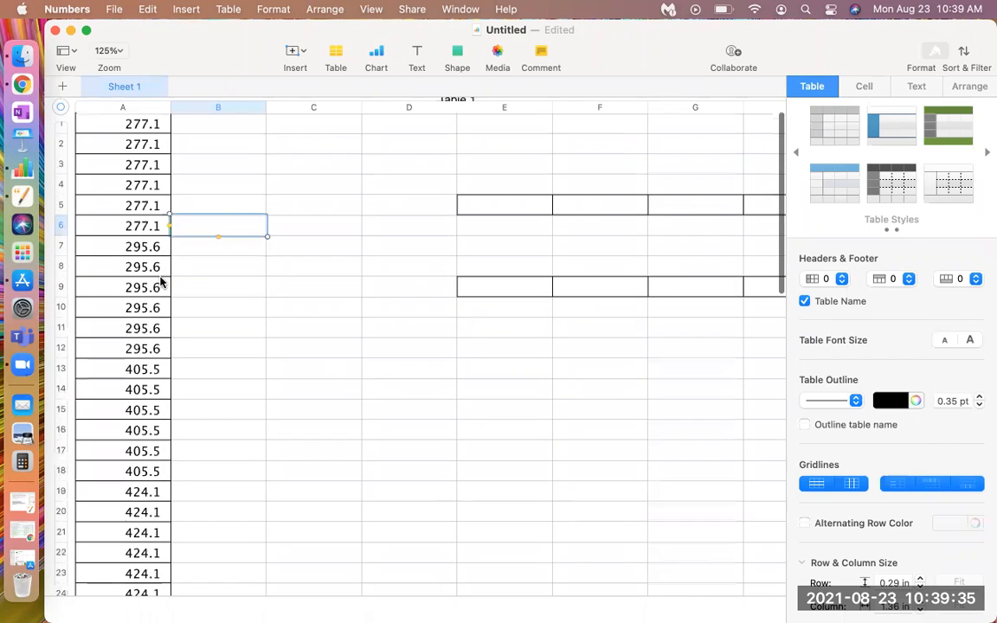
# Look through the sorted values in column A again down to the last row and select cell C54
pyautogui.scroll(-1, 161, 281)
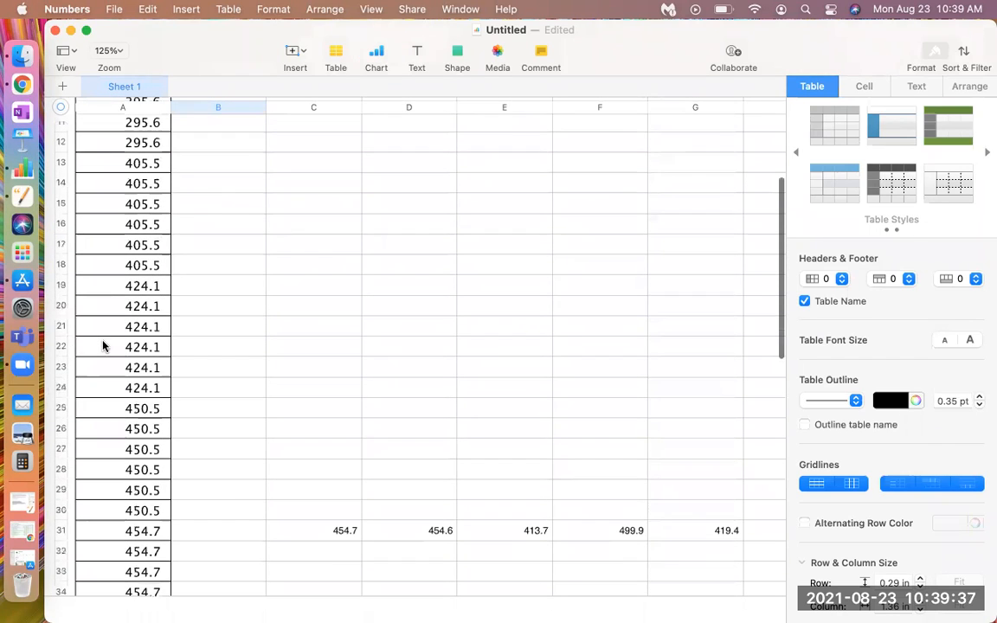
pyautogui.scroll(-10, 191, 350)
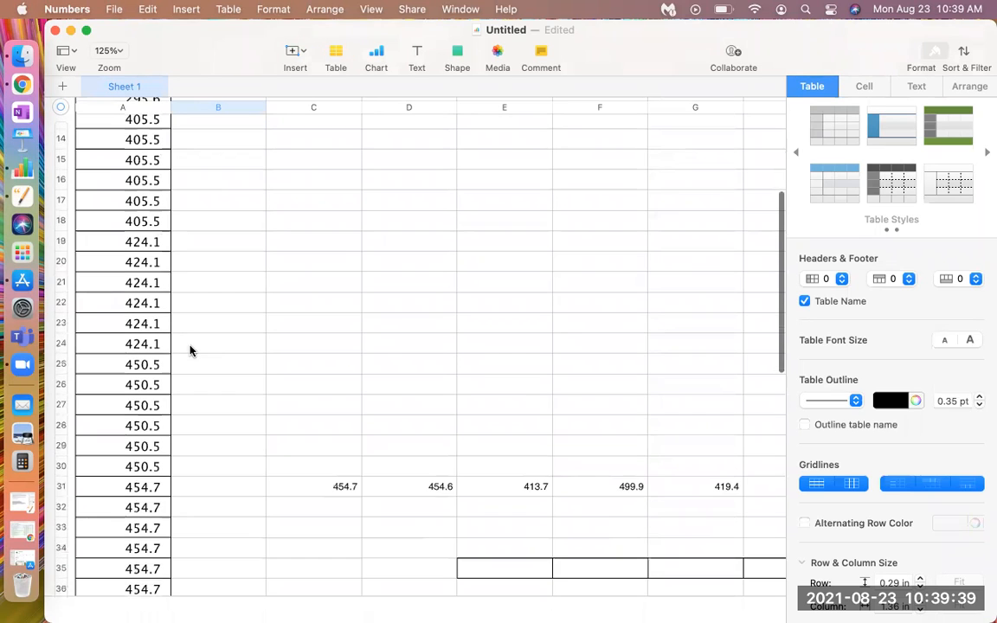
pyautogui.scroll(15, 191, 349)
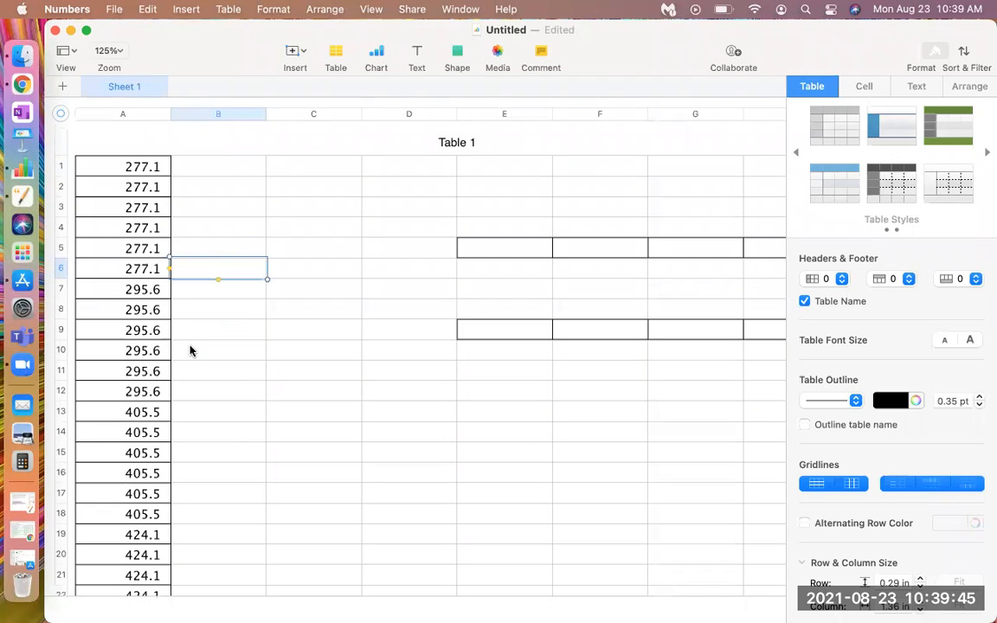
pyautogui.scroll(-8, 190, 350)
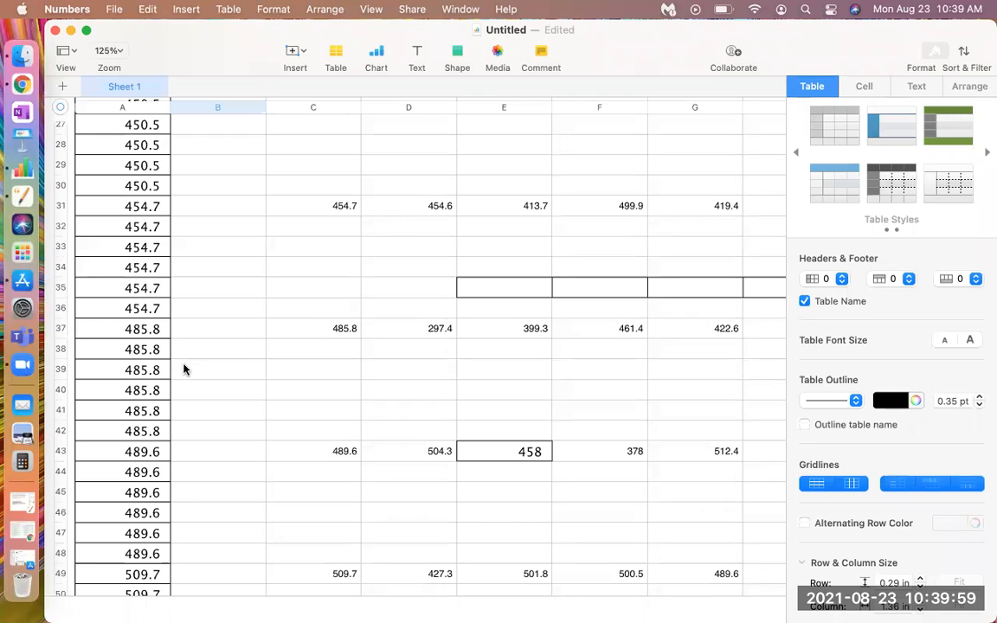
pyautogui.scroll(-5, 184, 370)
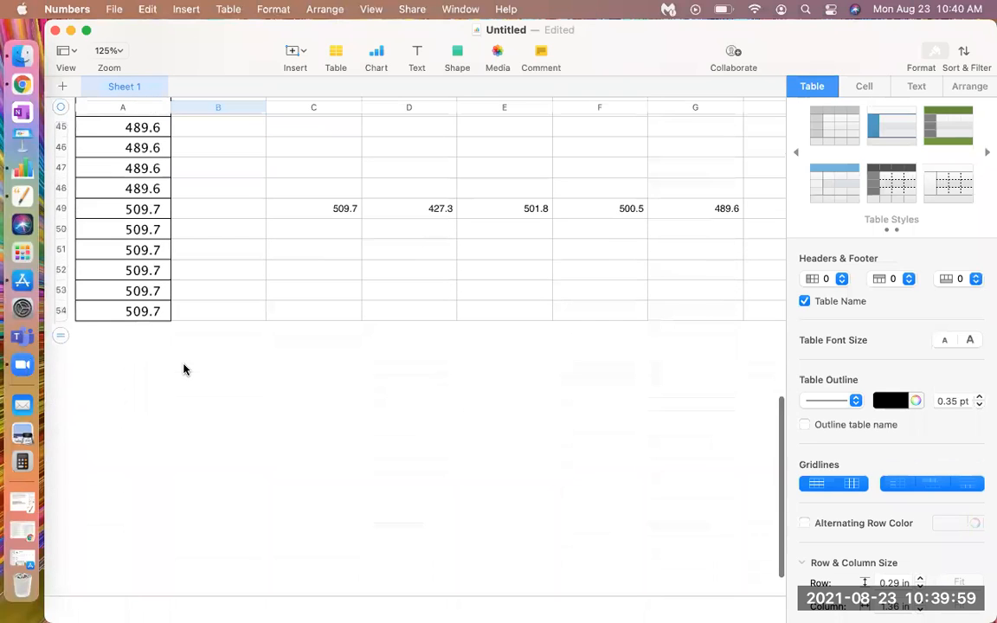
pyautogui.click(320, 311)
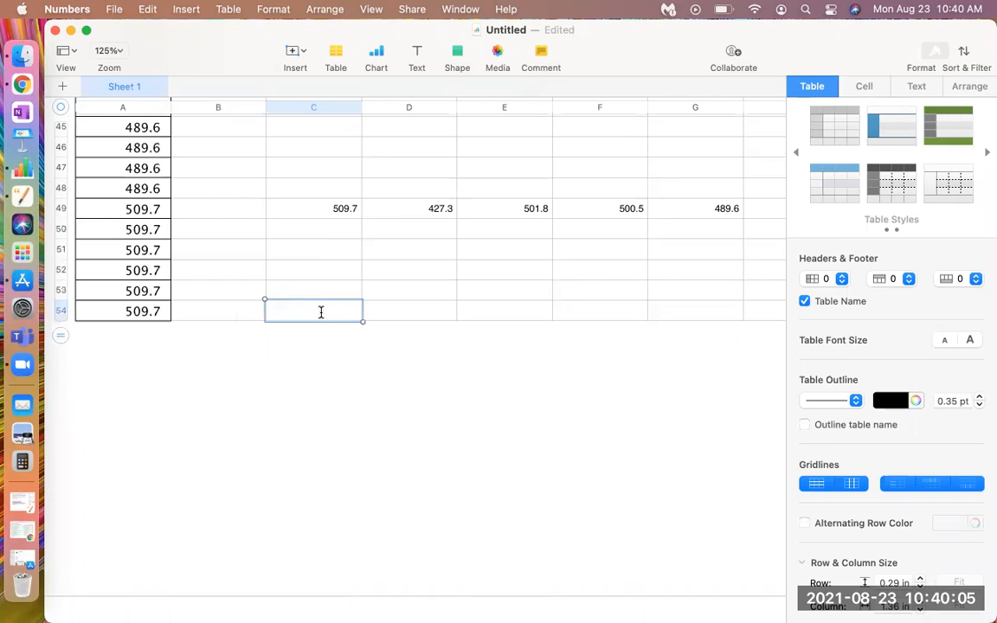
pyautogui.click(321, 312)
pyautogui.write('=')
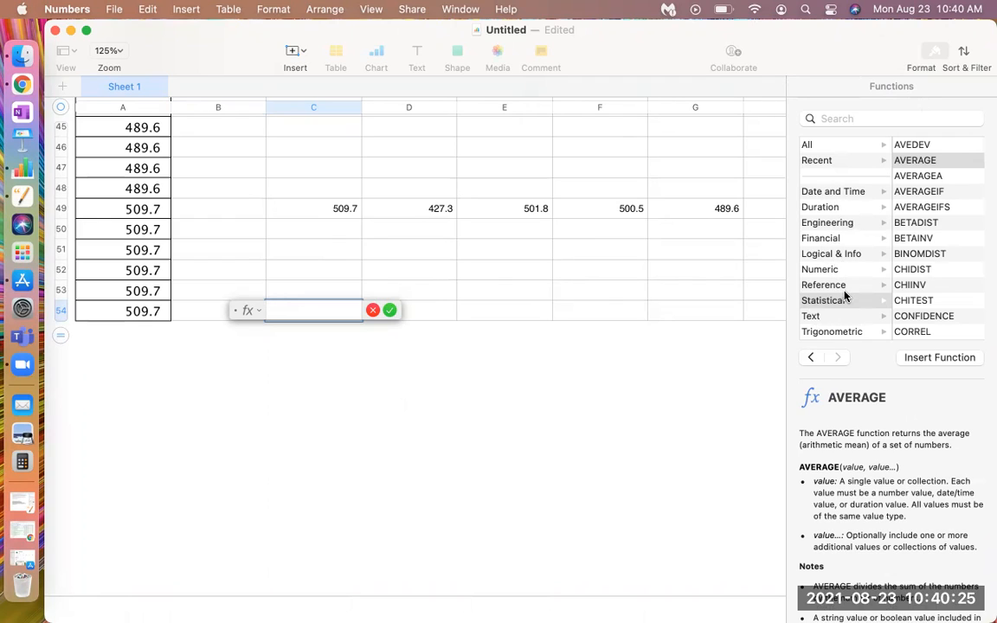
pyautogui.click(372, 310)
pyautogui.click(283, 321)
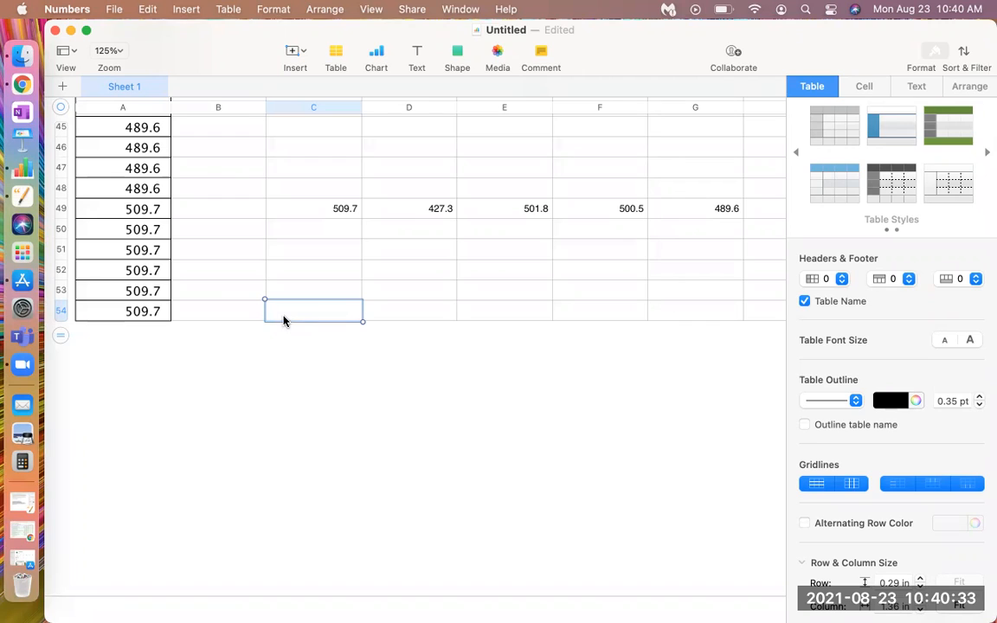
pyautogui.press('=')
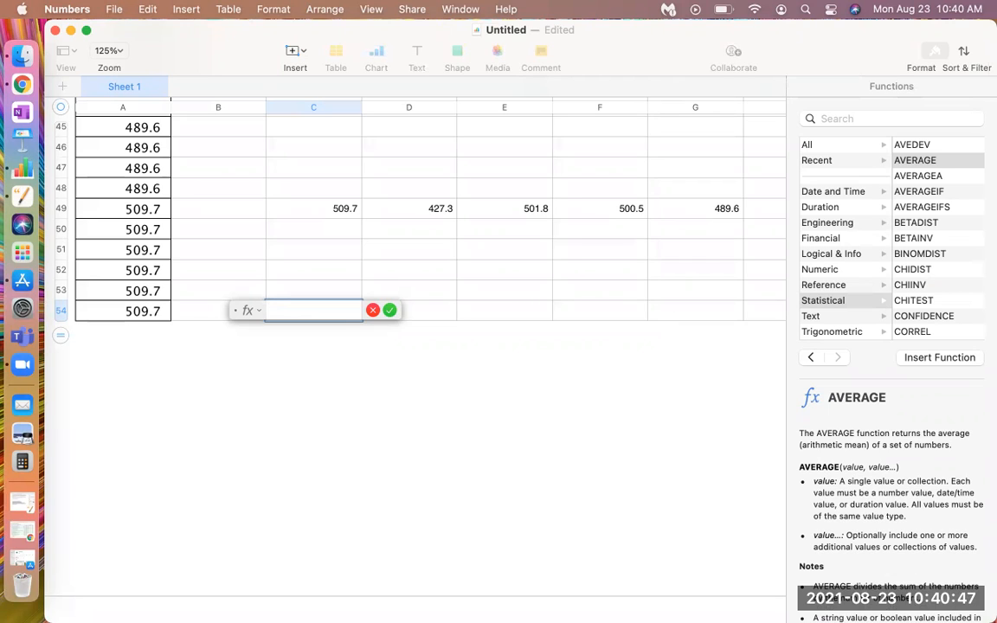
pyautogui.click(373, 311)
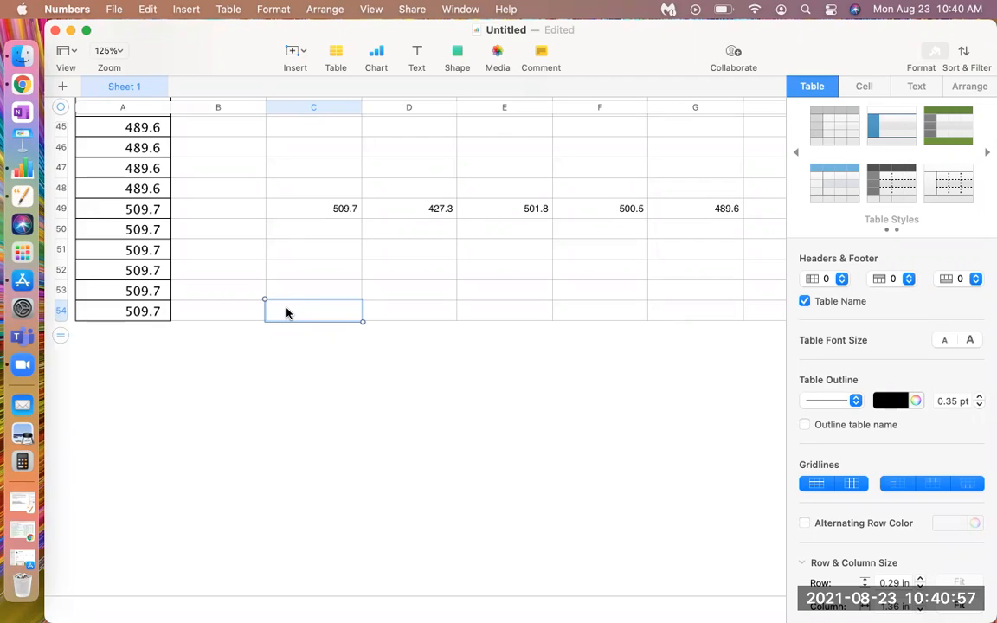
# Start a formula in cell C54 and insert the statistical MEDIAN function into it
pyautogui.press('=')
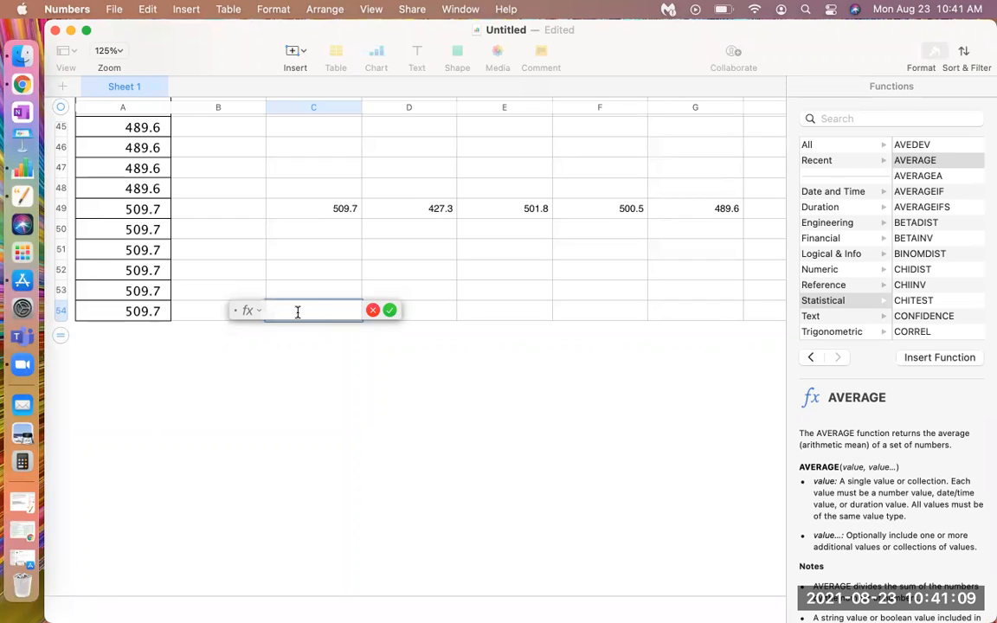
pyautogui.scroll(-5, 920, 218)
pyautogui.scroll(-6, 920, 217)
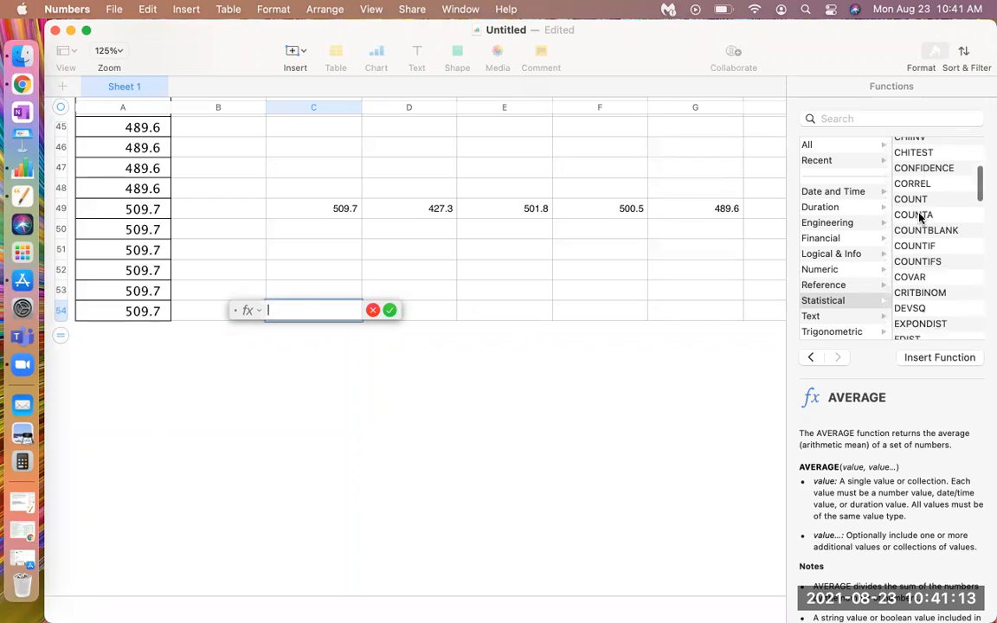
pyautogui.scroll(-4, 919, 217)
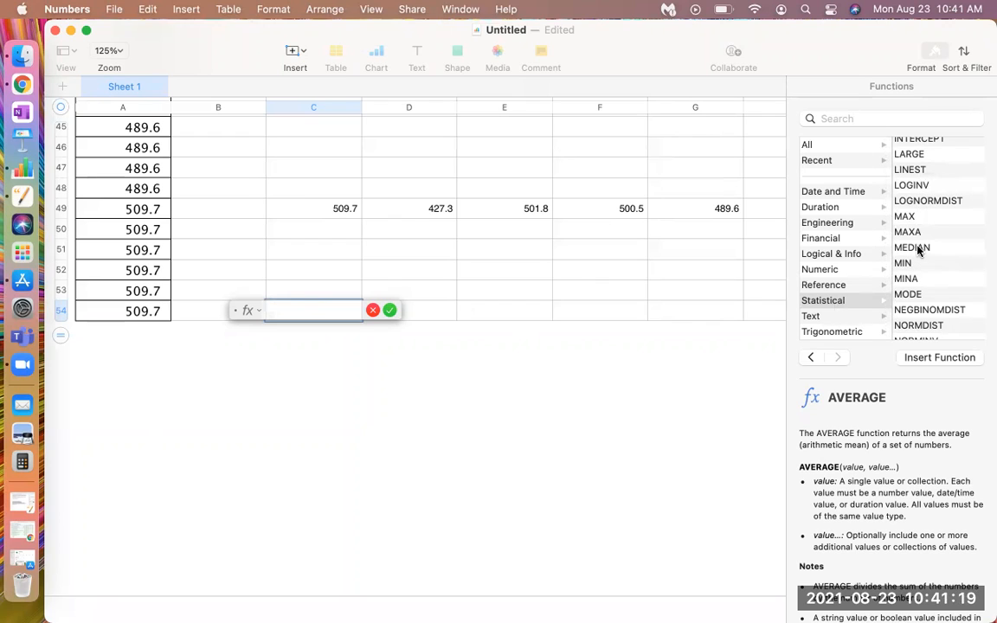
pyautogui.scroll(10, 916, 190)
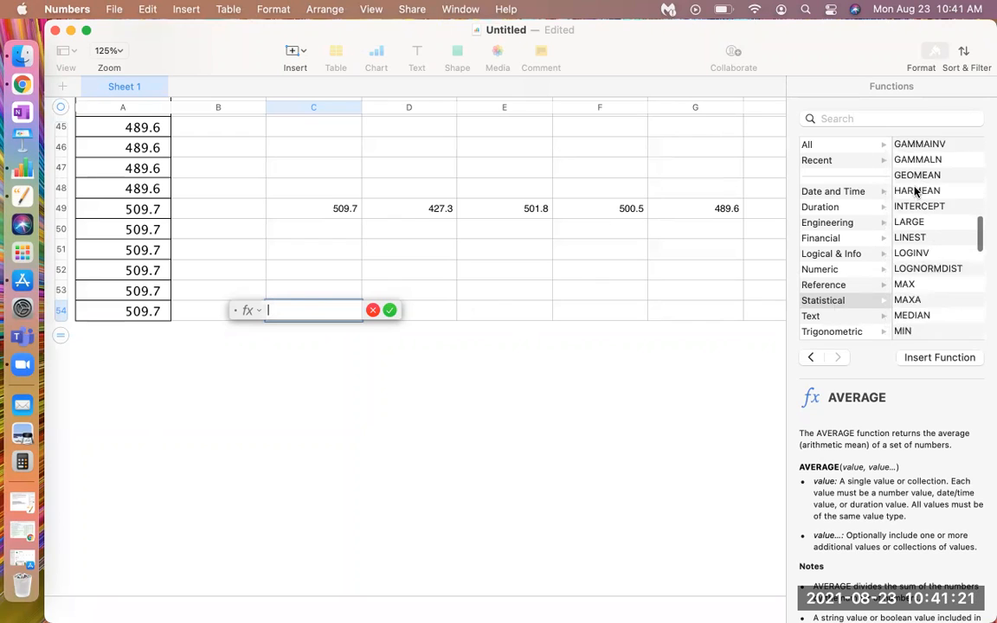
pyautogui.scroll(-5, 916, 191)
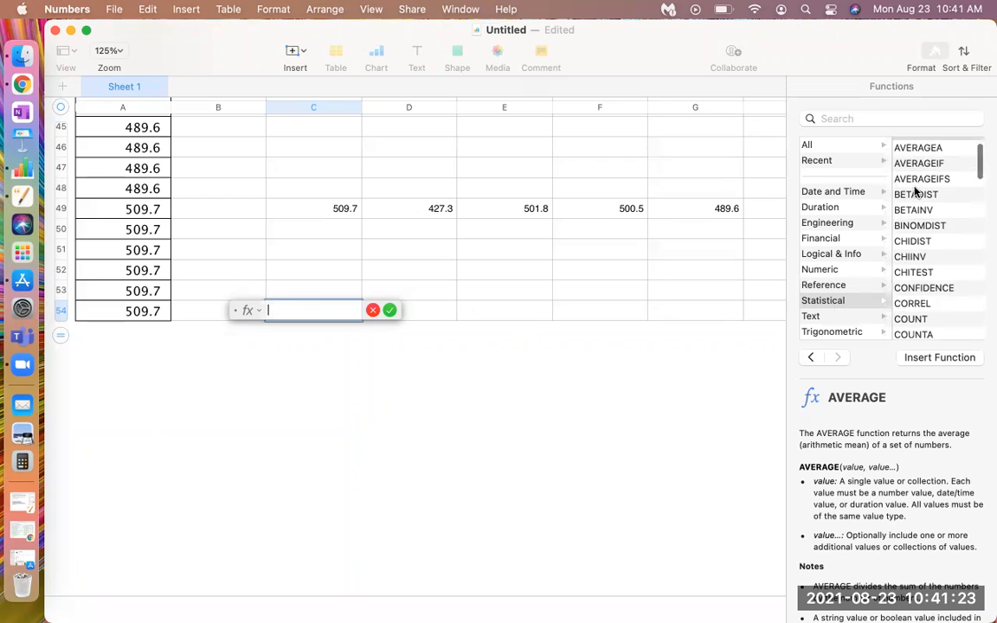
pyautogui.scroll(-3, 916, 191)
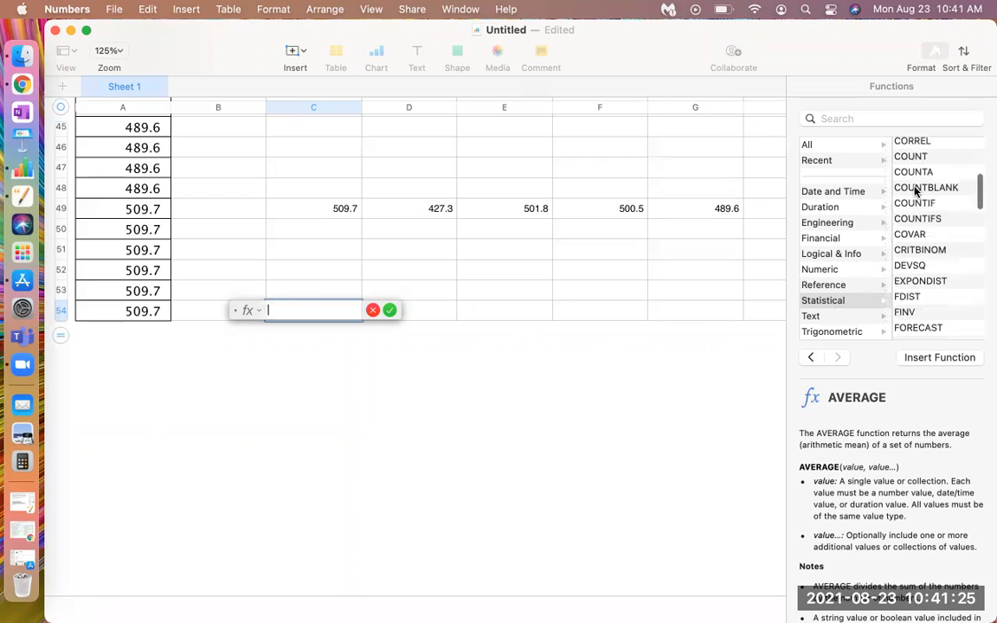
pyautogui.scroll(4, 916, 191)
pyautogui.scroll(-6, 916, 191)
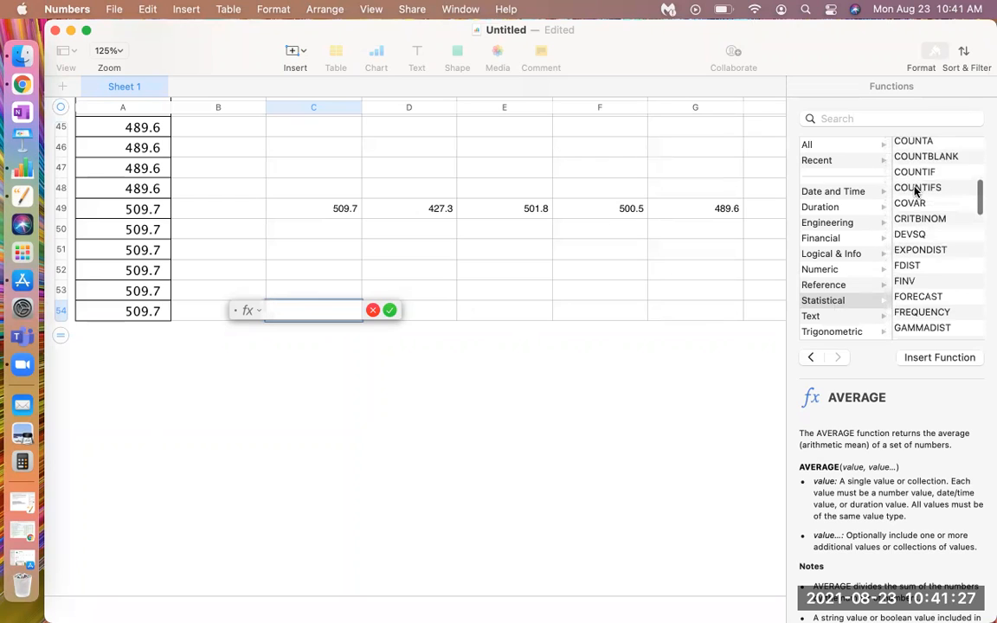
pyautogui.scroll(-4, 916, 191)
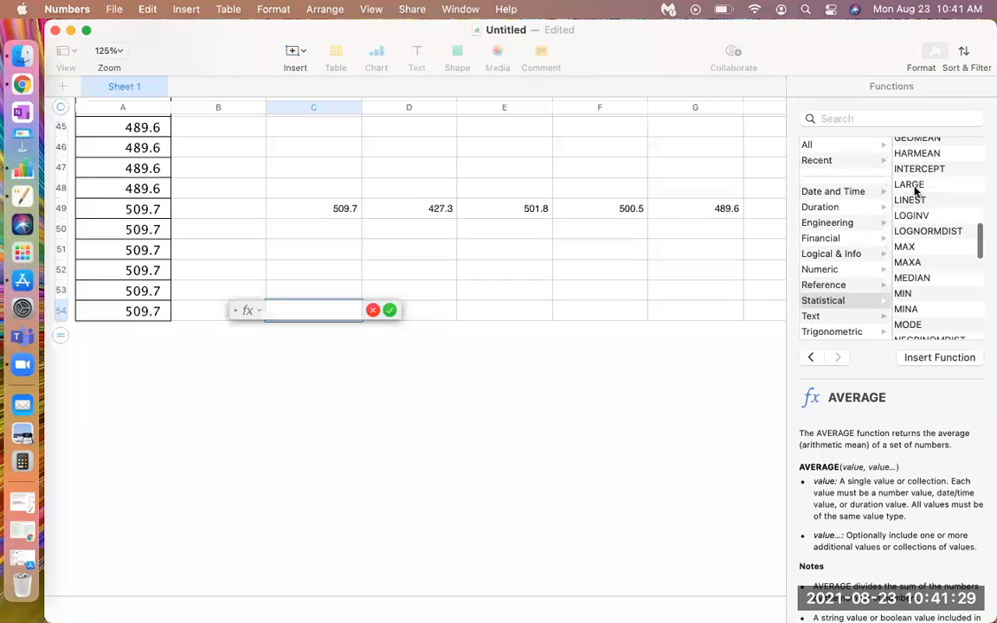
pyautogui.click(917, 232)
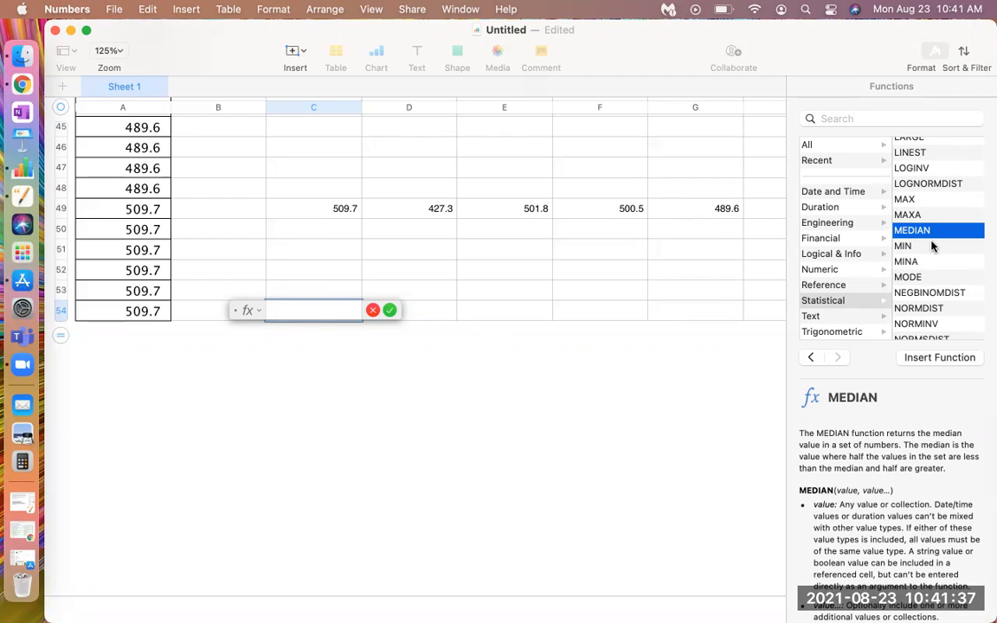
pyautogui.click(940, 358)
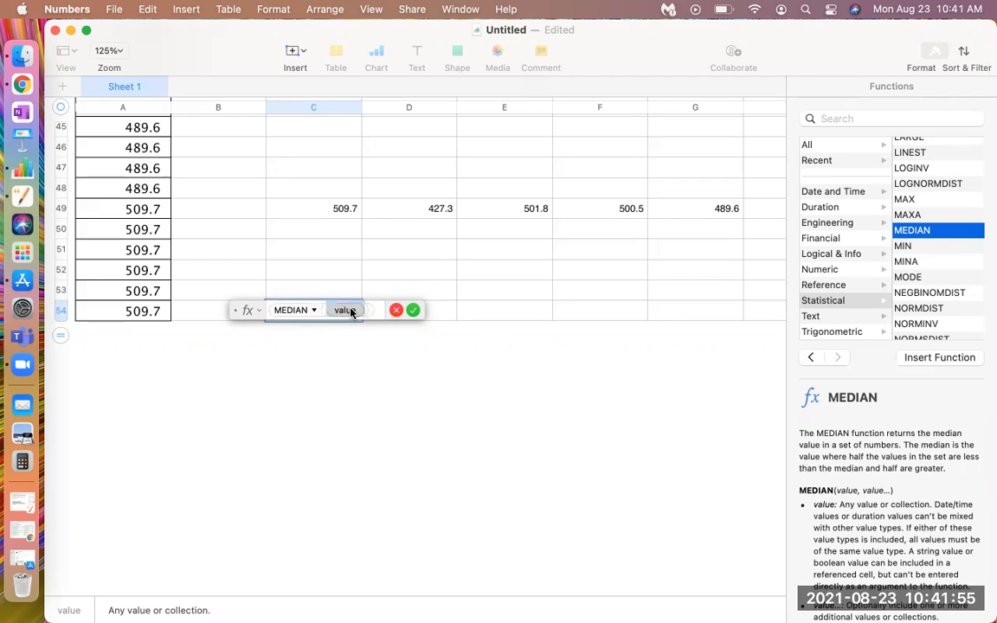
# Set the MEDIAN function's value to the range A1:A54, check the range's extent and accept the formula
pyautogui.scroll(15, 181, 279)
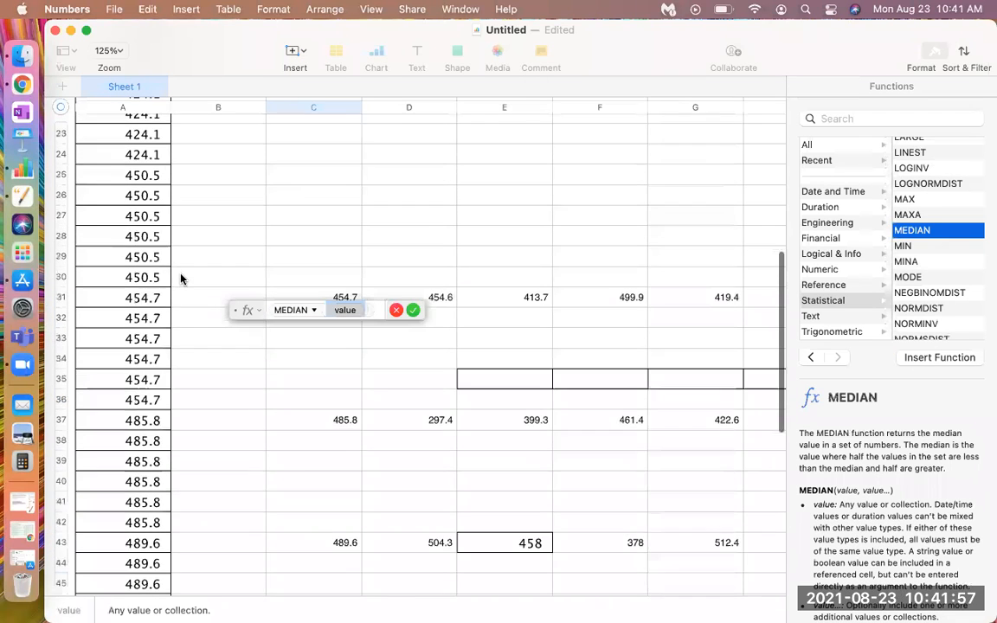
pyautogui.scroll(5, 177, 274)
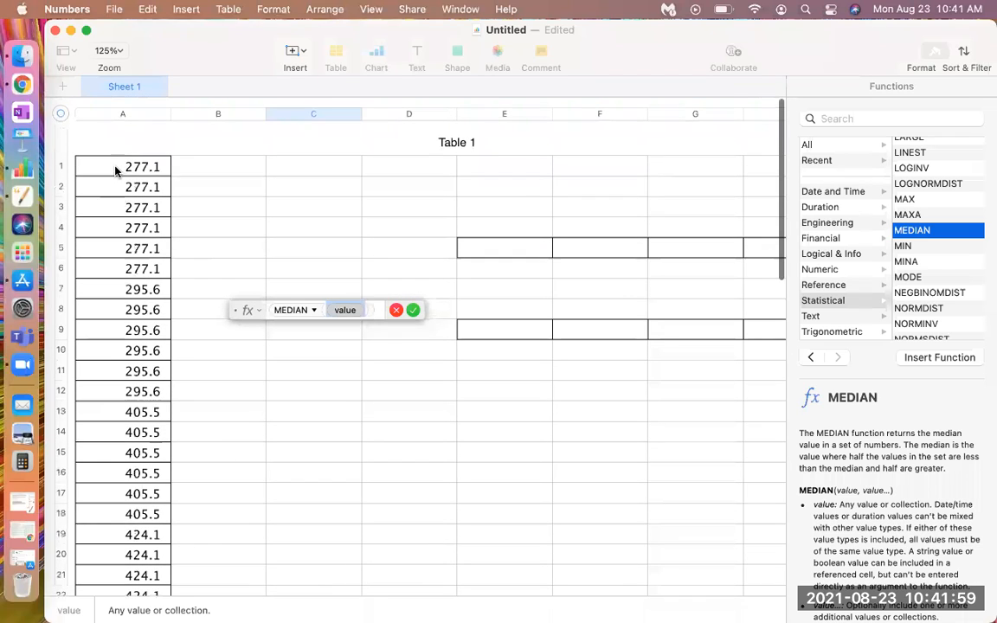
pyautogui.click(113, 168)
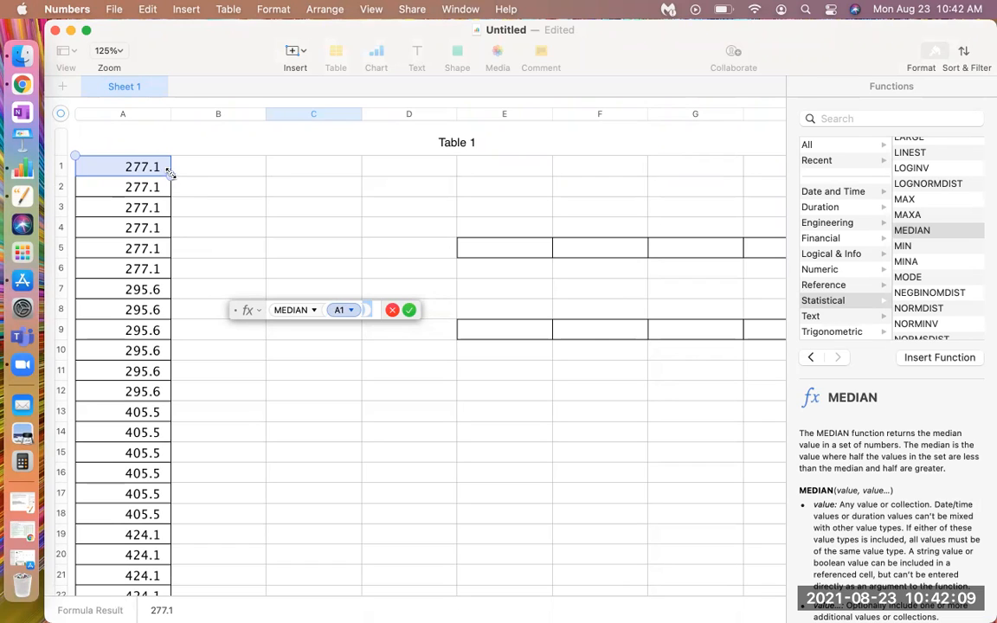
pyautogui.moveTo(170, 175); pyautogui.dragTo(131, 489)
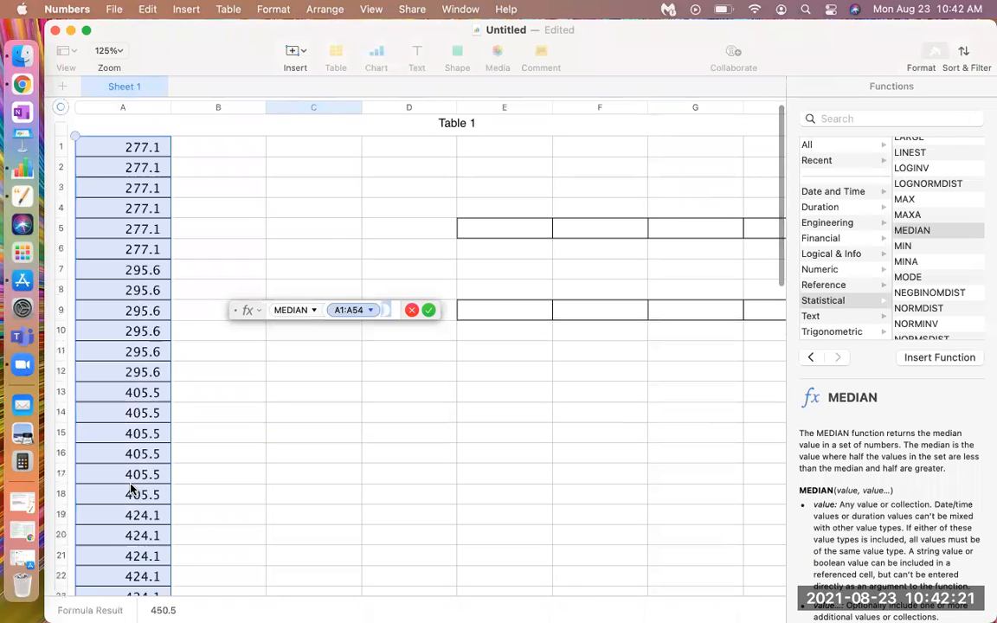
pyautogui.scroll(-4, 131, 489)
pyautogui.scroll(-6, 131, 489)
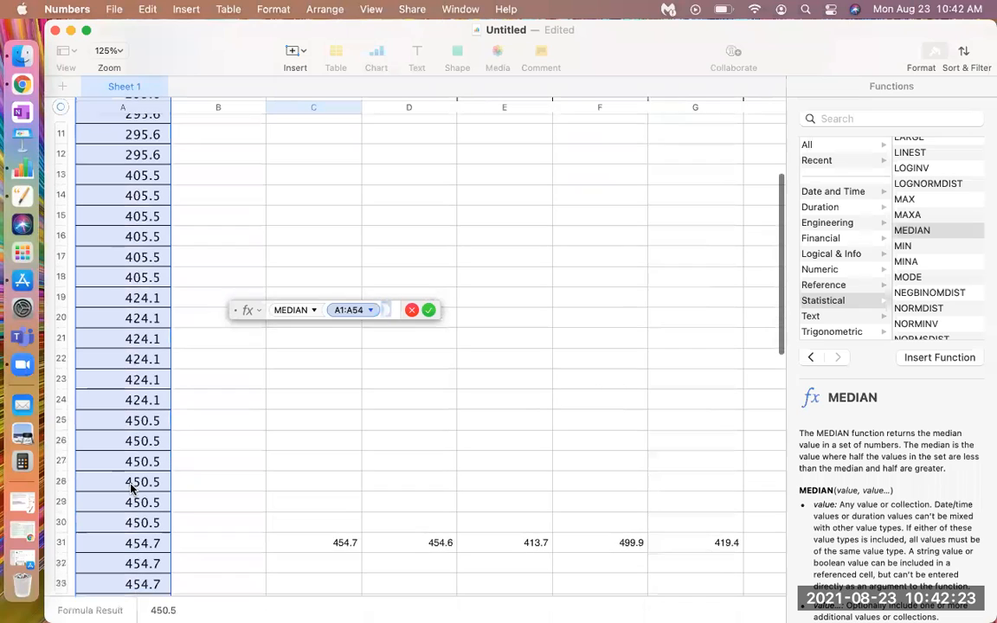
pyautogui.scroll(-5, 131, 489)
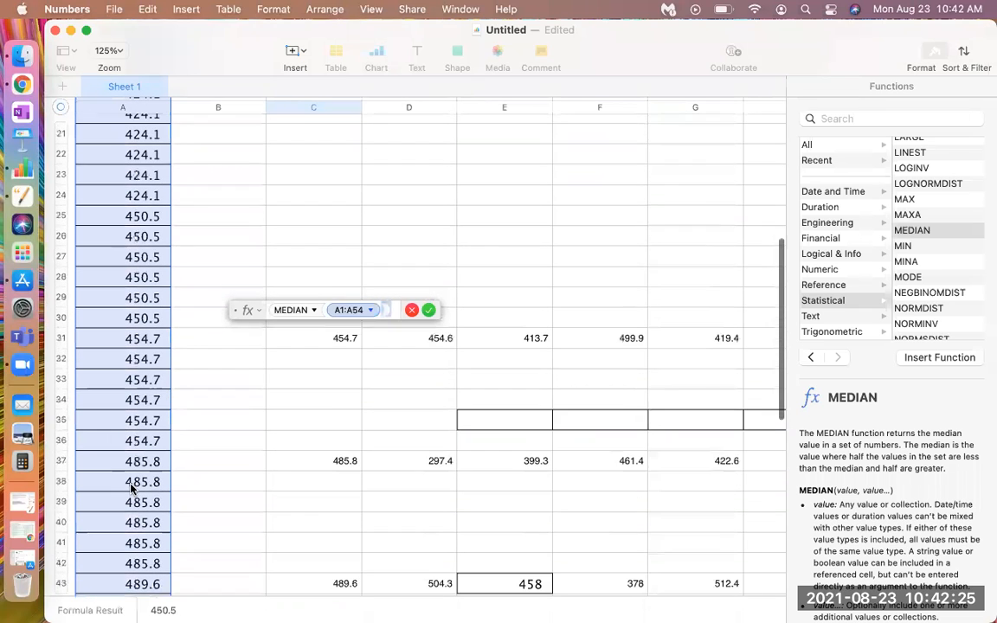
pyautogui.scroll(-5, 131, 489)
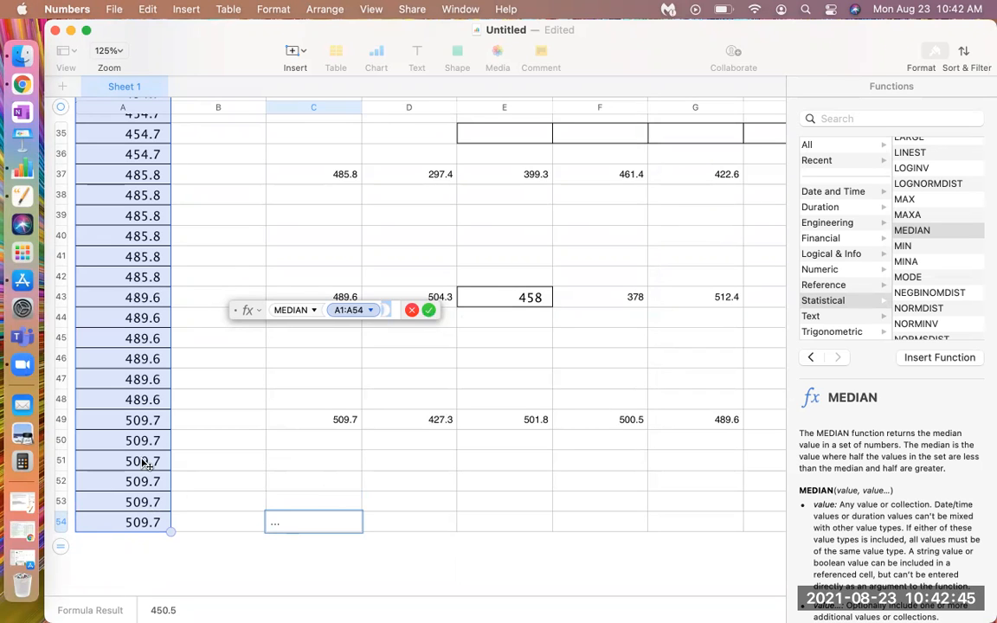
pyautogui.scroll(15, 143, 450)
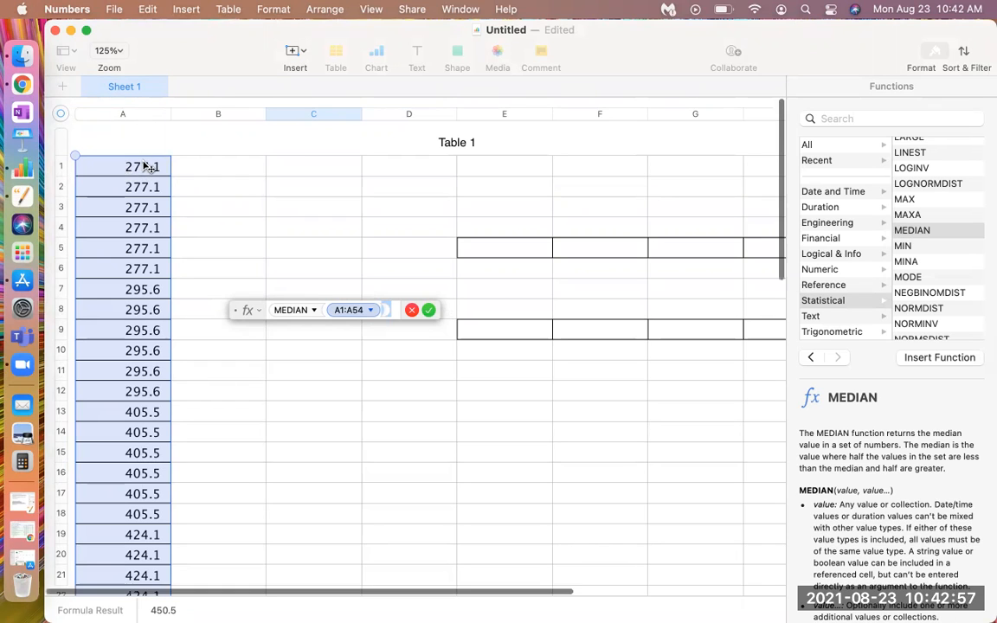
pyautogui.scroll(-20, 147, 167)
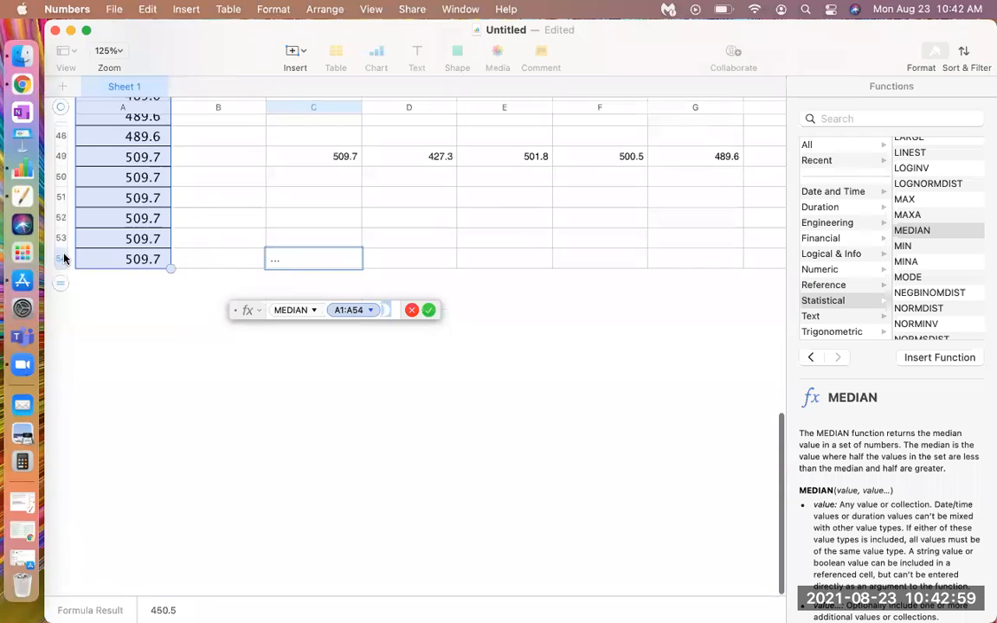
pyautogui.click(429, 312)
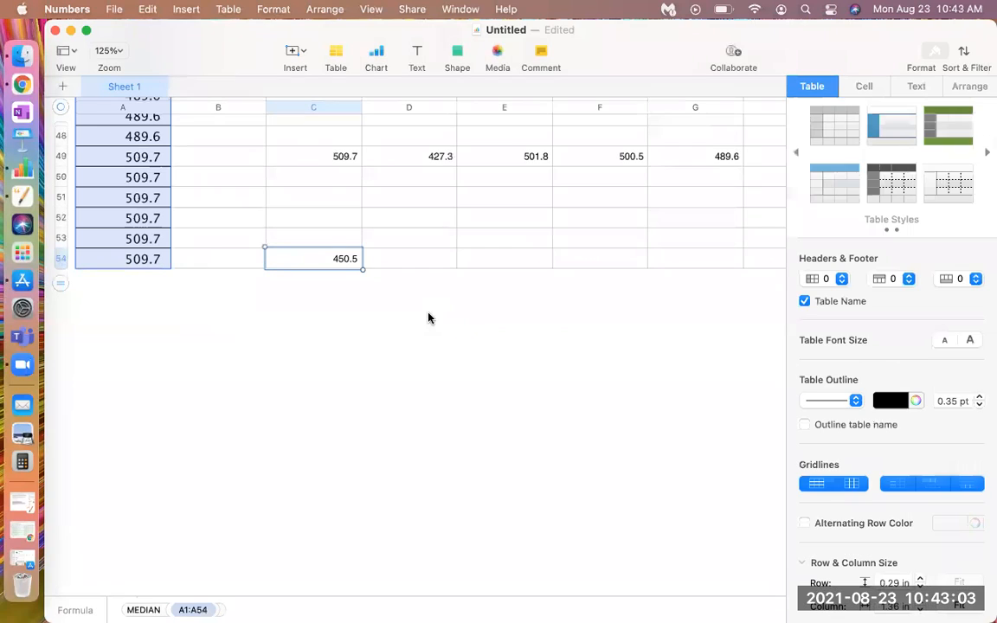
# Start a formula in cell D54 and insert the statistical QUARTILE function into it
pyautogui.click(394, 264)
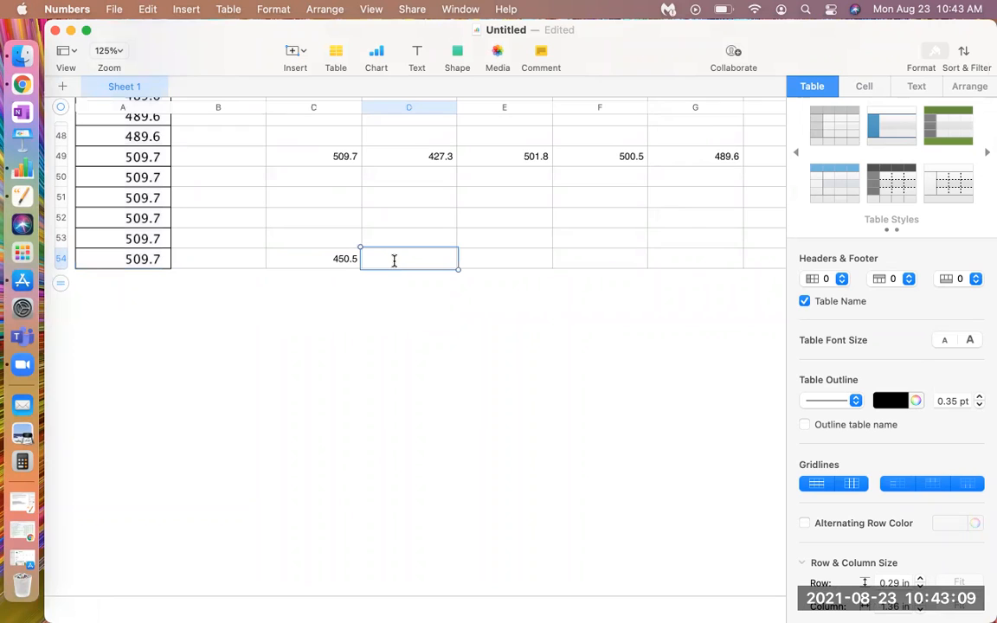
pyautogui.write('=')
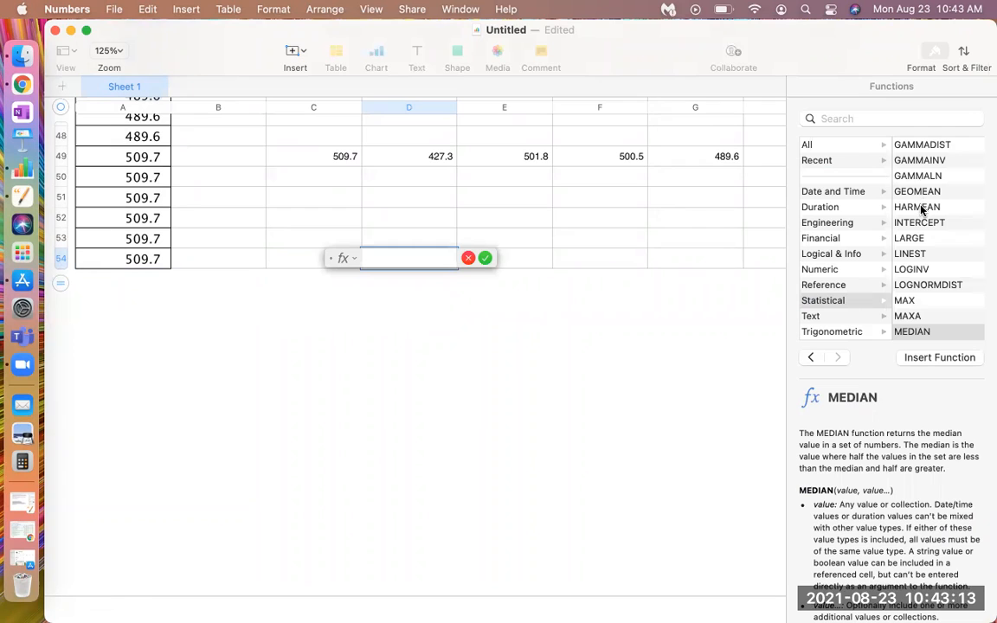
pyautogui.scroll(-3, 923, 217)
pyautogui.scroll(-10, 923, 216)
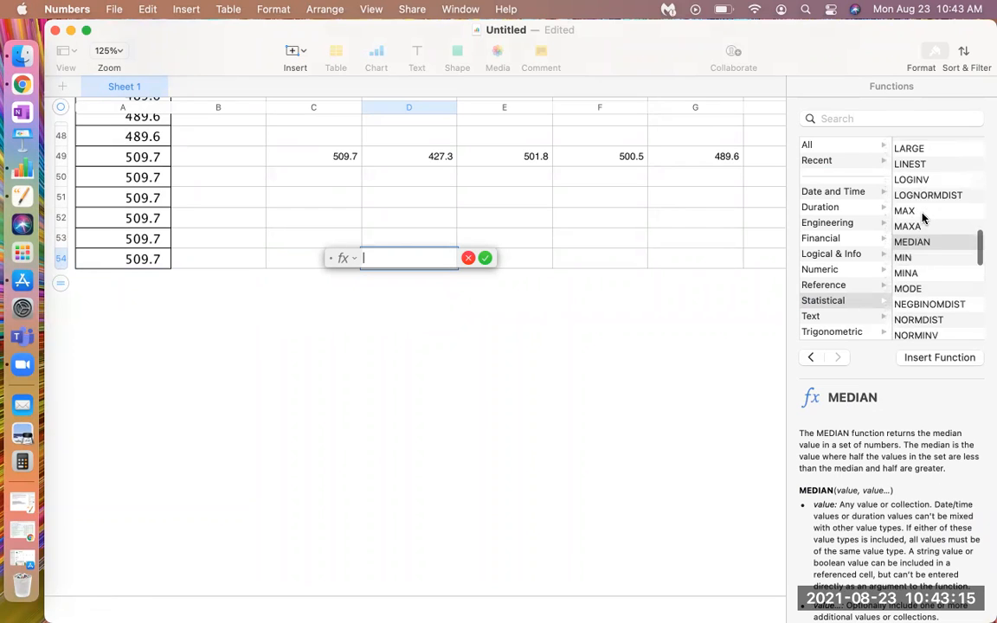
pyautogui.scroll(-2, 923, 216)
pyautogui.scroll(8, 922, 212)
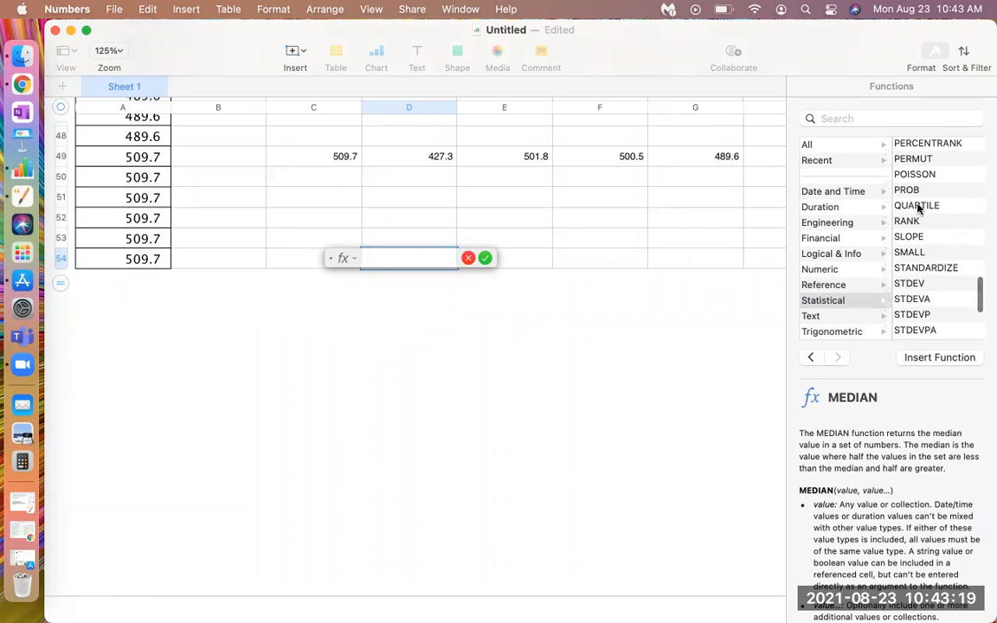
pyautogui.click(920, 206)
pyautogui.click(960, 360)
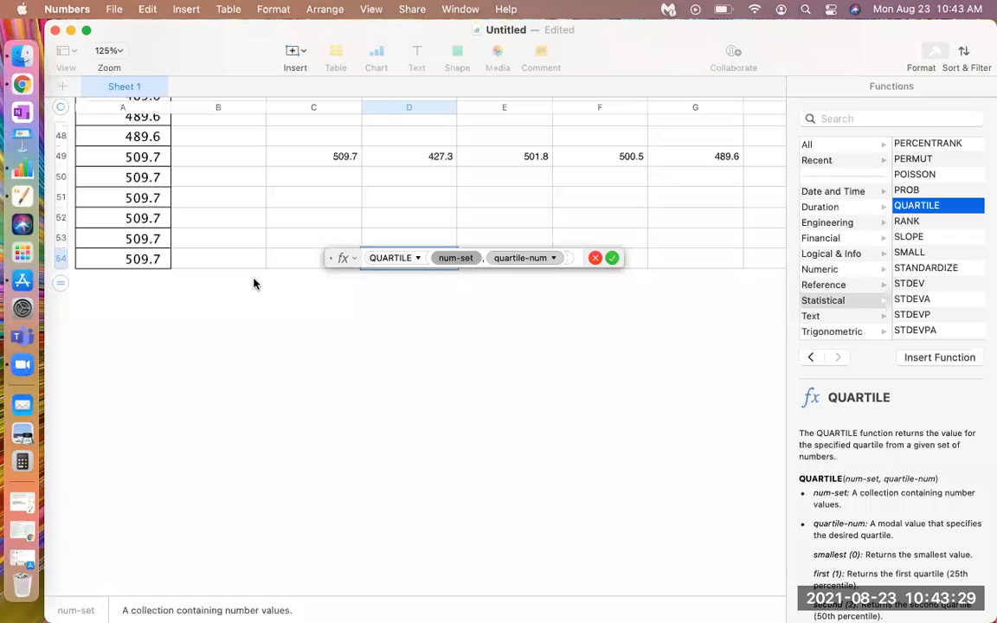
# Set the QUARTILE function's num-set argument to the range A1:A54 and check the range down to the last row
pyautogui.scroll(15, 254, 284)
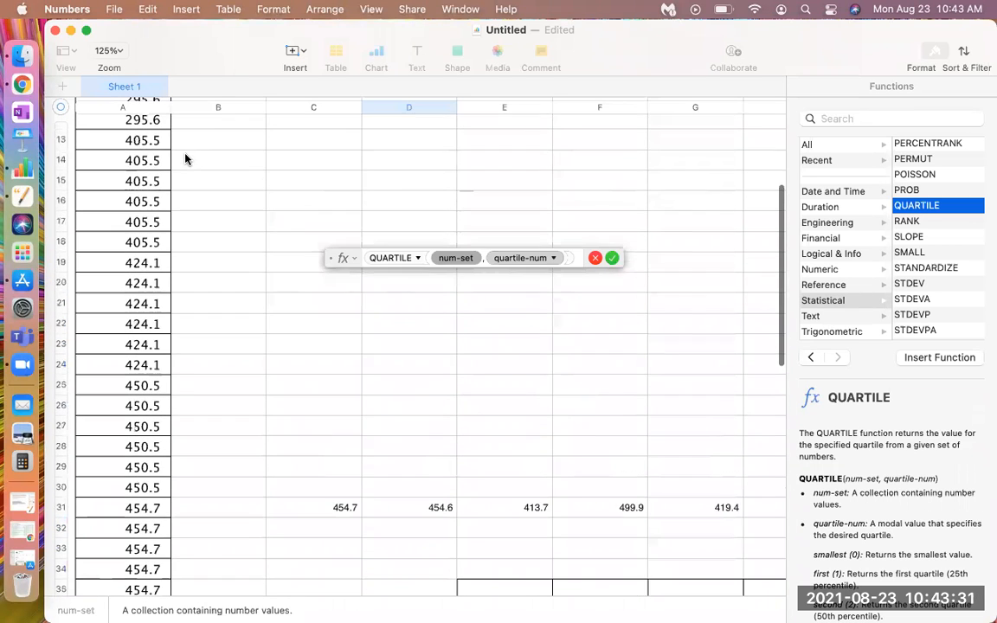
pyautogui.scroll(3, 184, 158)
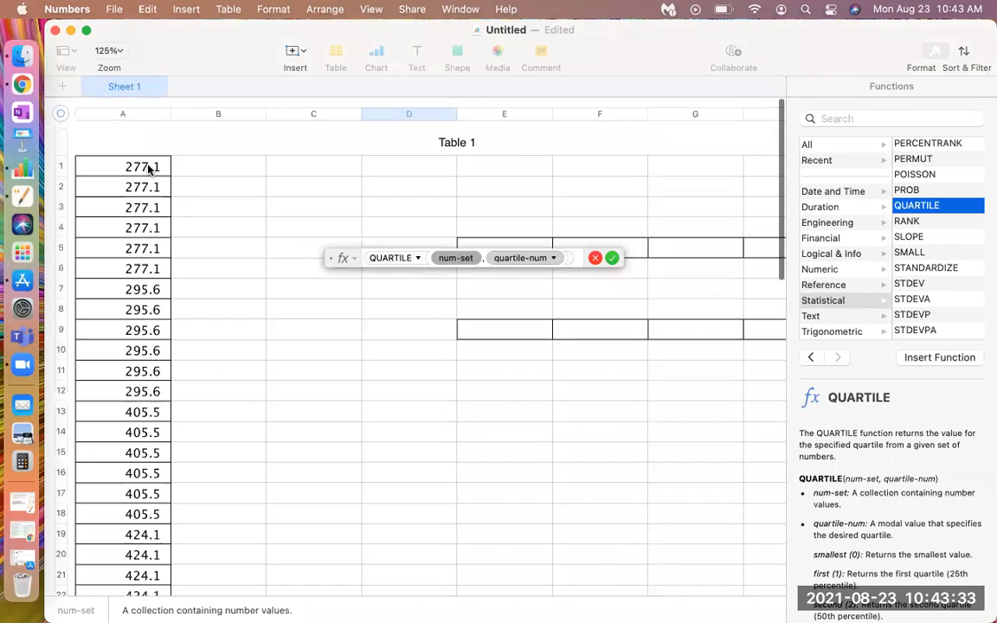
pyautogui.click(148, 169)
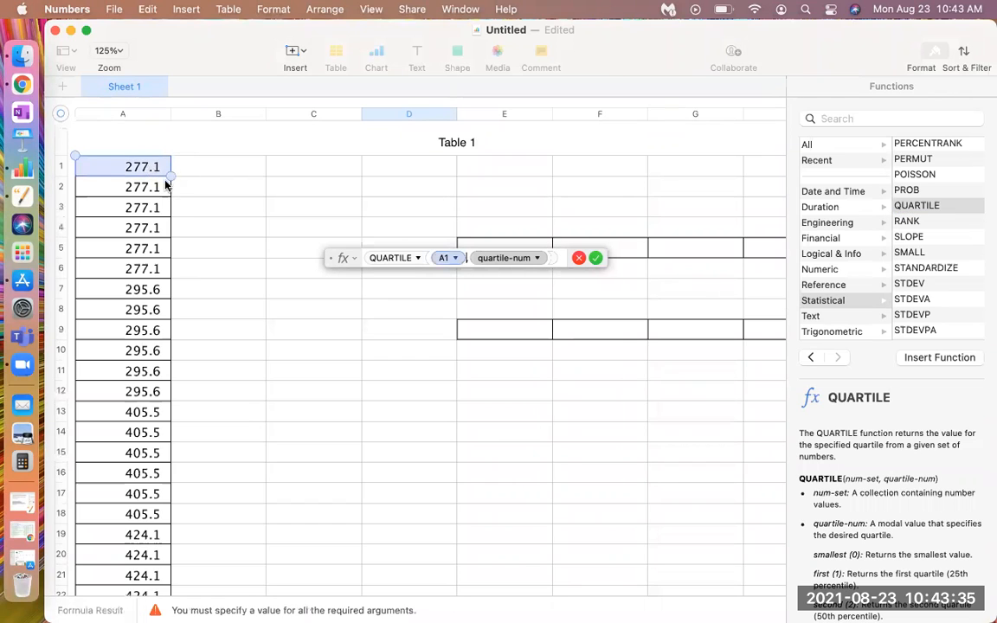
pyautogui.moveTo(169, 174); pyautogui.dragTo(153, 304)
pyautogui.scroll(-5, 164, 433)
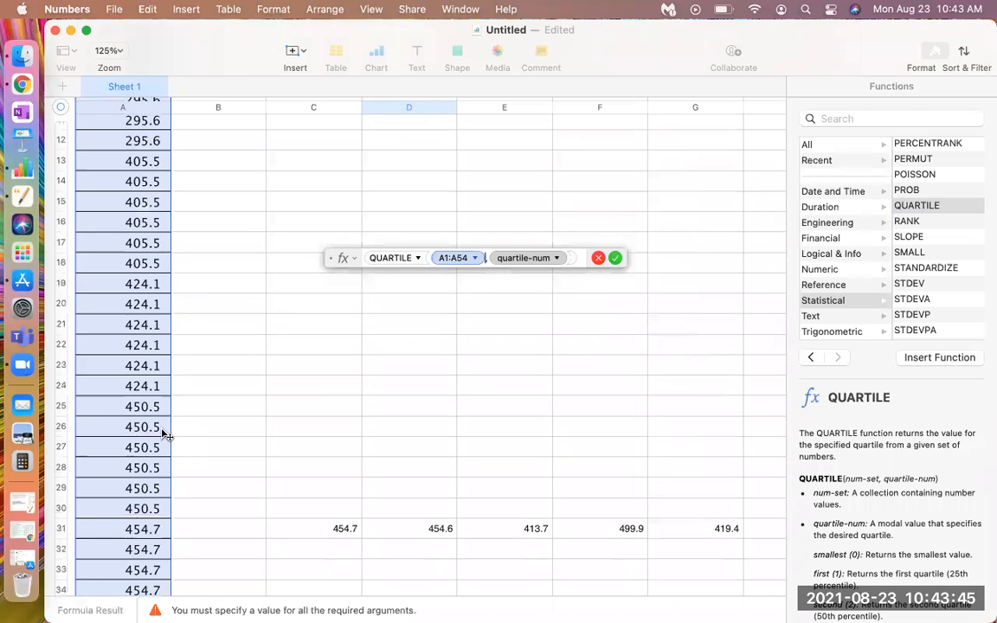
pyautogui.scroll(-2, 156, 477)
pyautogui.scroll(-6, 154, 477)
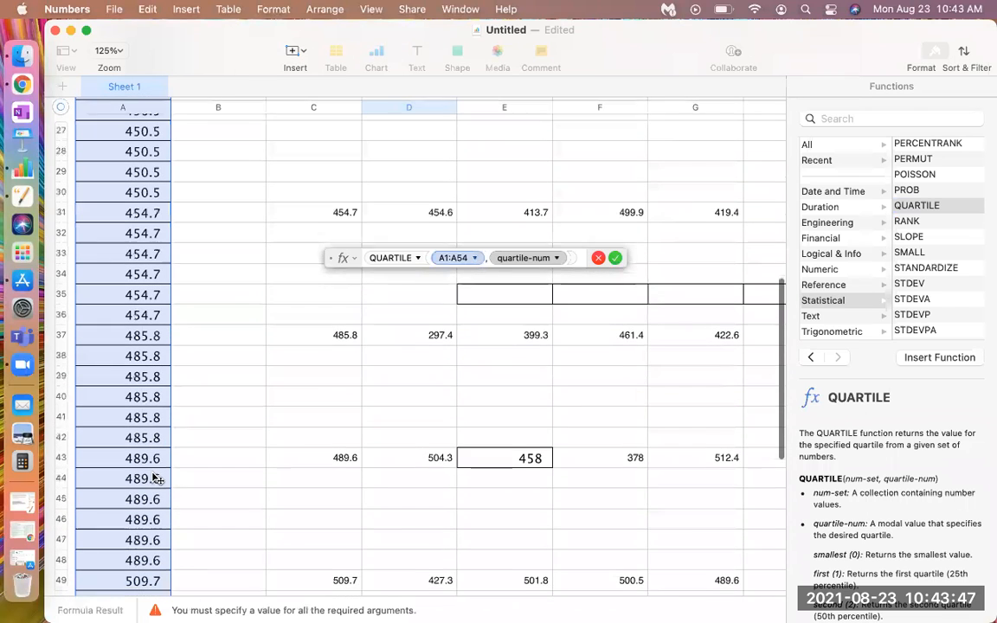
pyautogui.scroll(-4, 149, 493)
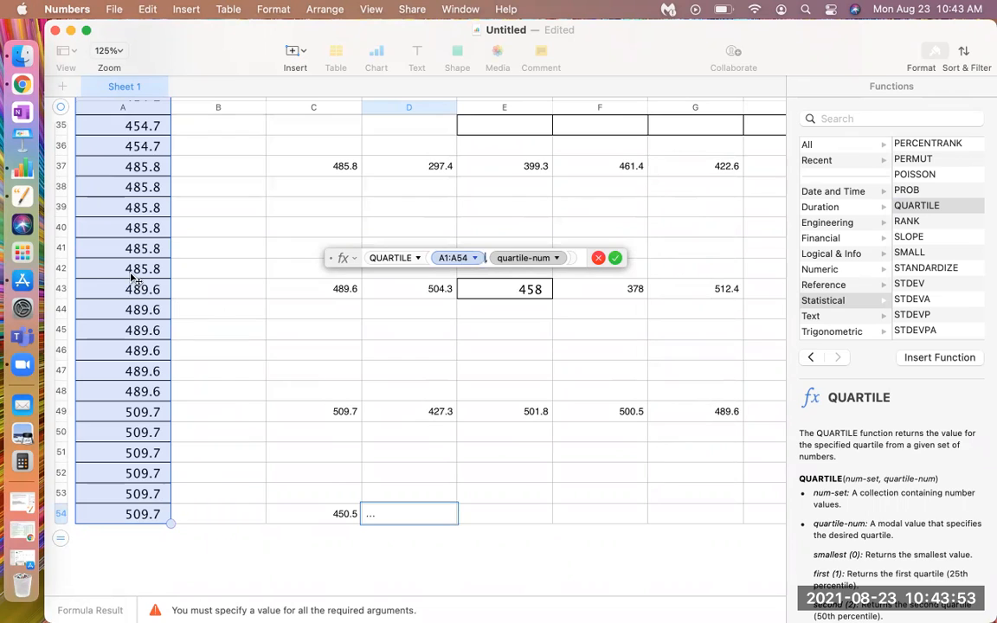
# Choose first (1) as the quartile-num argument of the formula in D54 and accept the formula
pyautogui.click(557, 259)
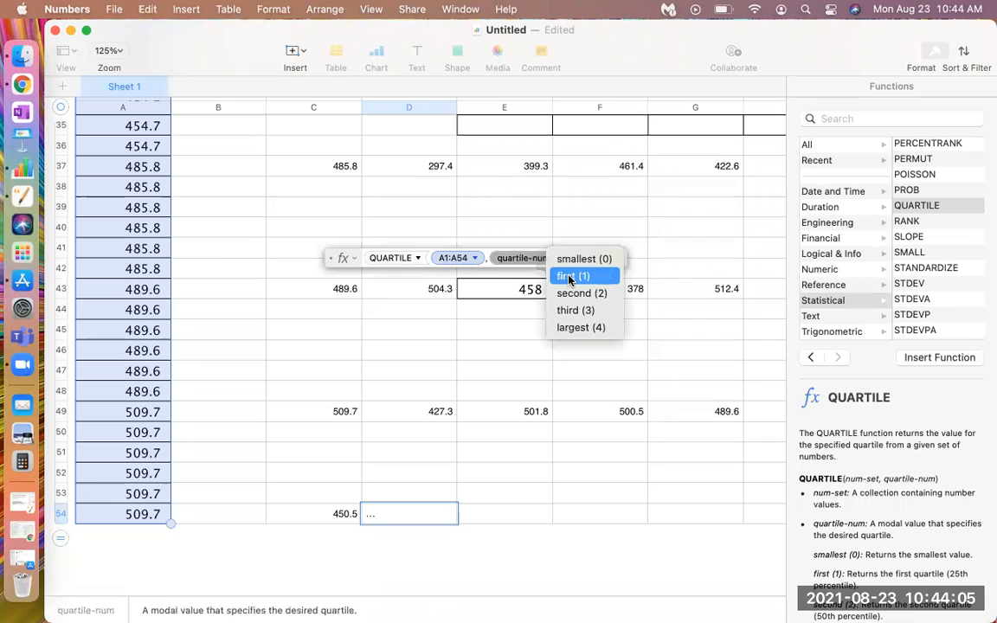
pyautogui.click(568, 277)
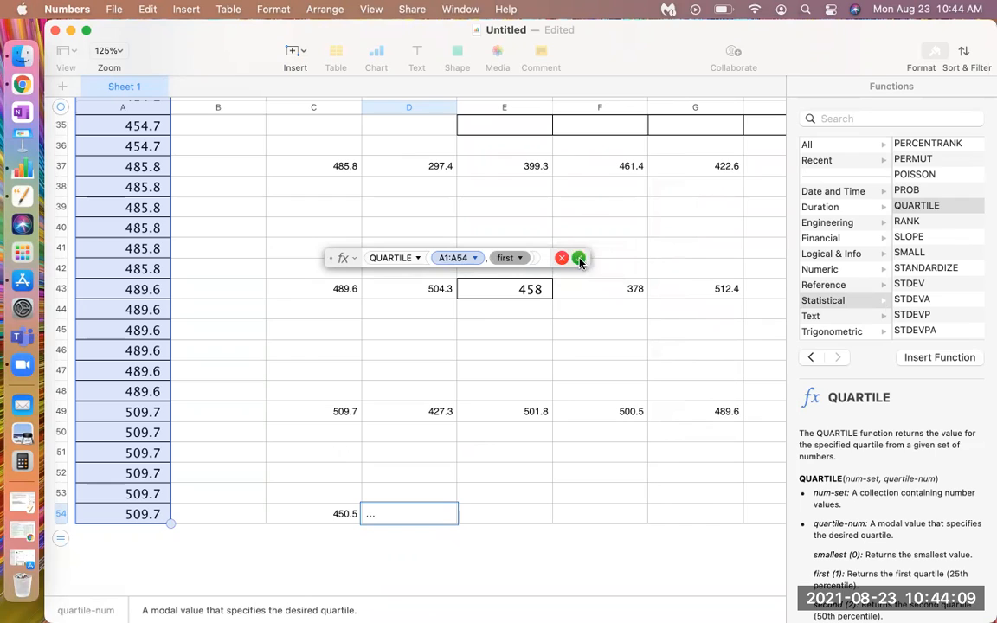
pyautogui.click(580, 258)
pyautogui.click(430, 532)
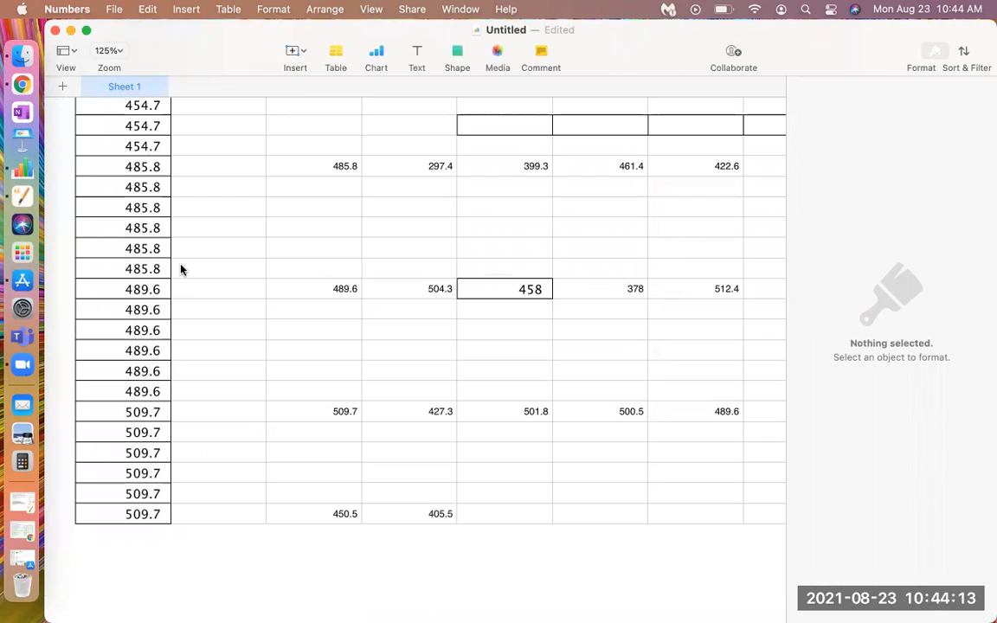
# Label the median result by entering "Median" in cell C53
pyautogui.click(321, 494)
pyautogui.write('Mdeu')
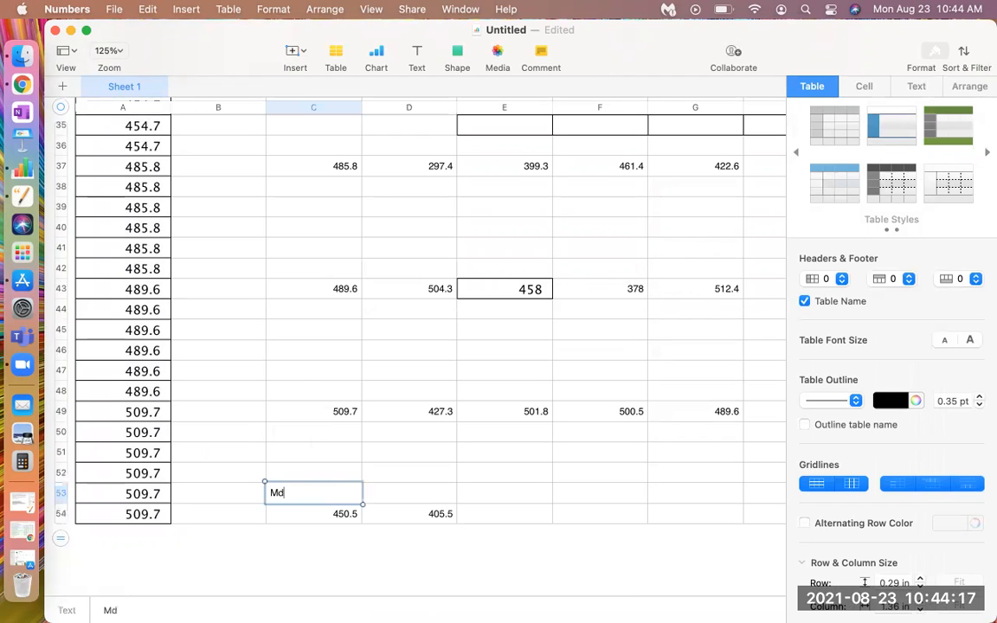
pyautogui.press('BackSpace')
pyautogui.press('BackSpace')
pyautogui.press('BackSpace')
pyautogui.write('edian')
# Enter the label "1st Quartile" in cell D53
pyautogui.click(386, 500)
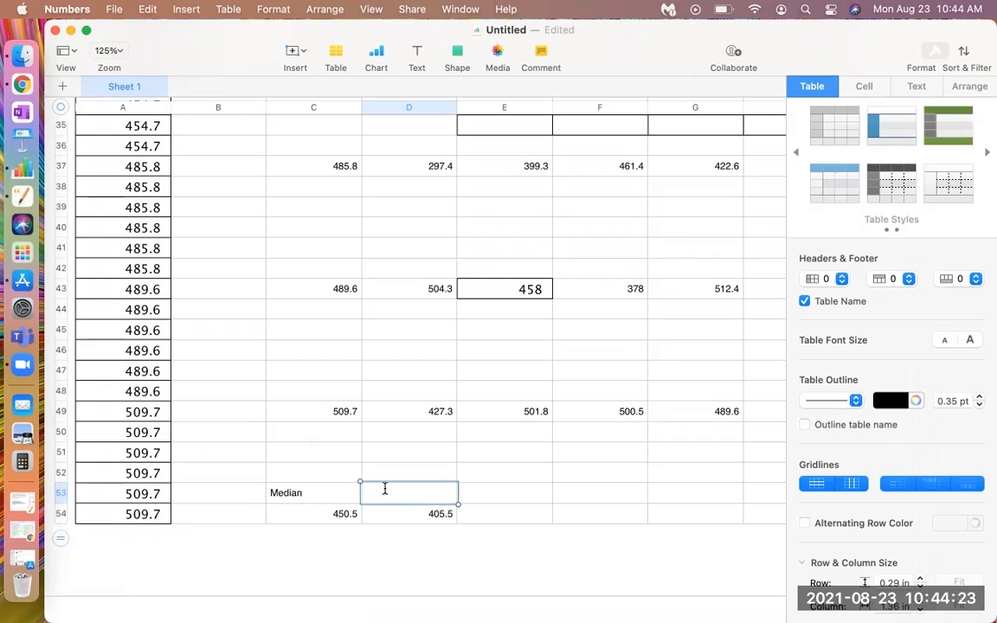
pyautogui.write('1st Quartile')
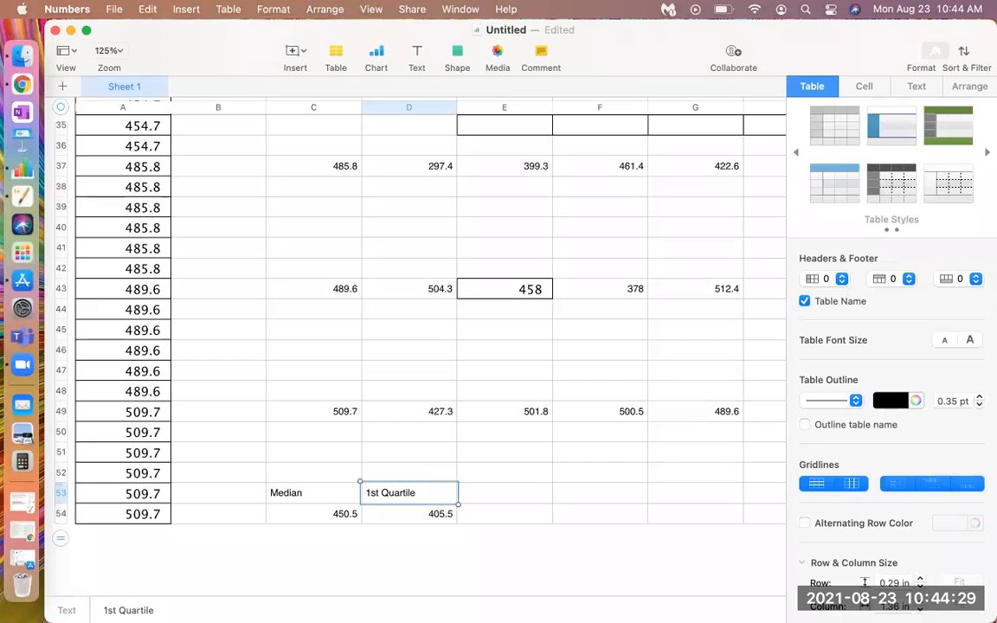
# Enter the label "3rd Quartile" in cell E53
pyautogui.click(490, 499)
pyautogui.click(485, 492)
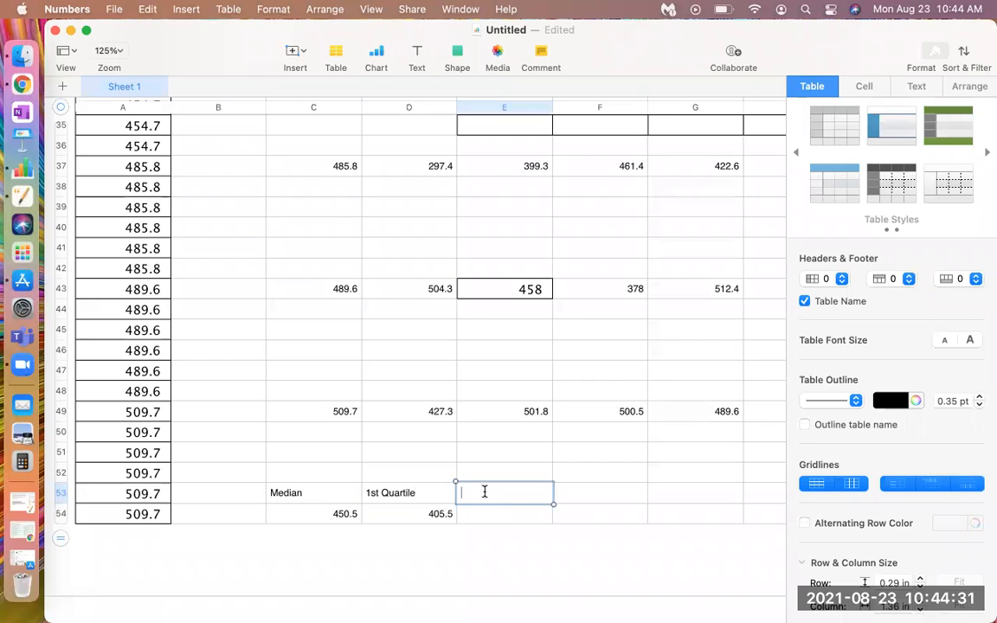
pyautogui.write('3rd Quartile')
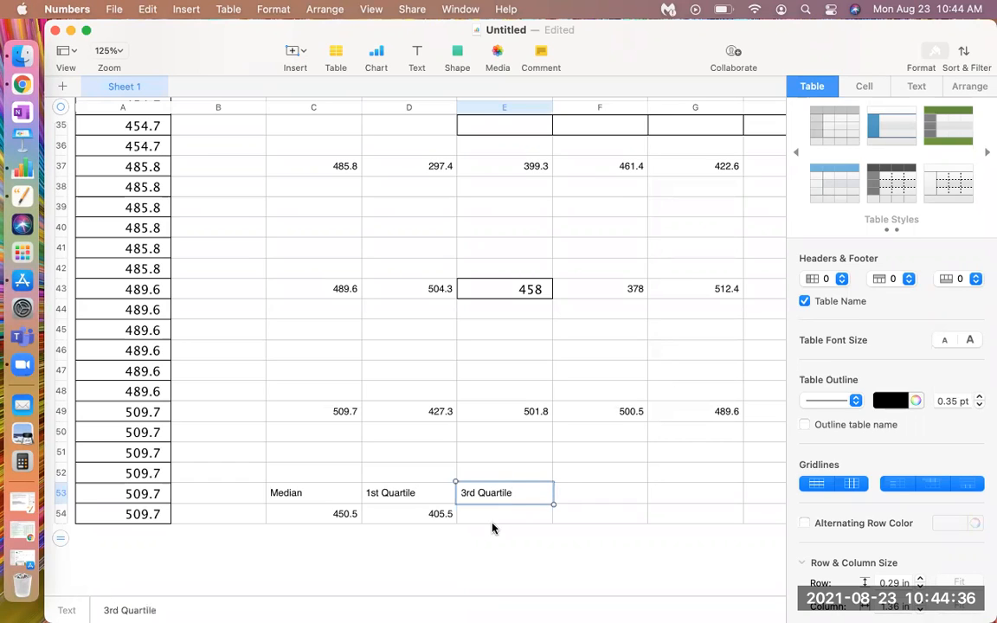
pyautogui.press('Return')
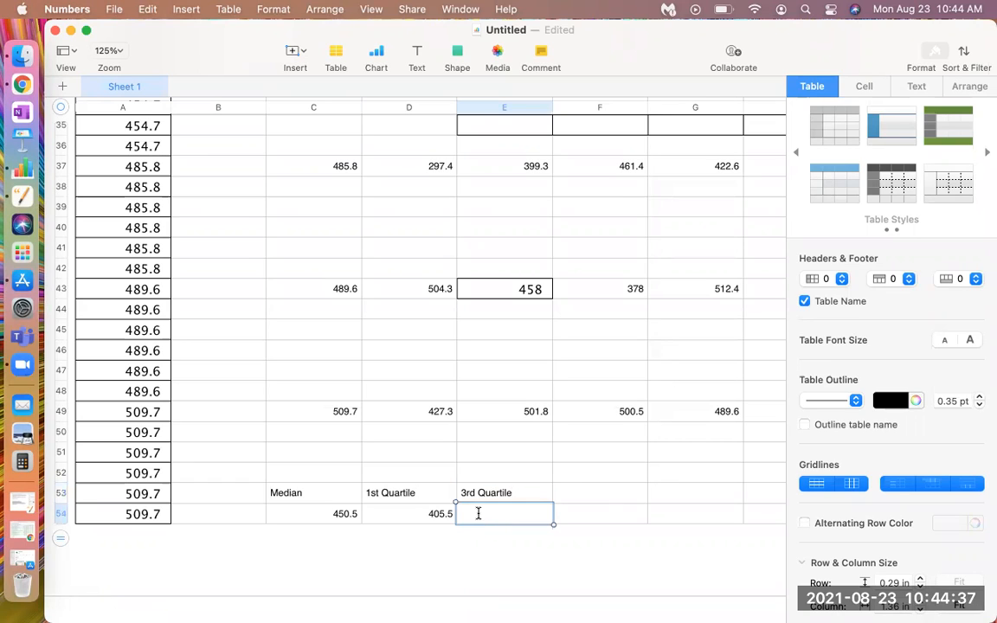
# Start a formula in cell E54 and insert the QUARTILE function into it
pyautogui.click(477, 513)
pyautogui.write('=')
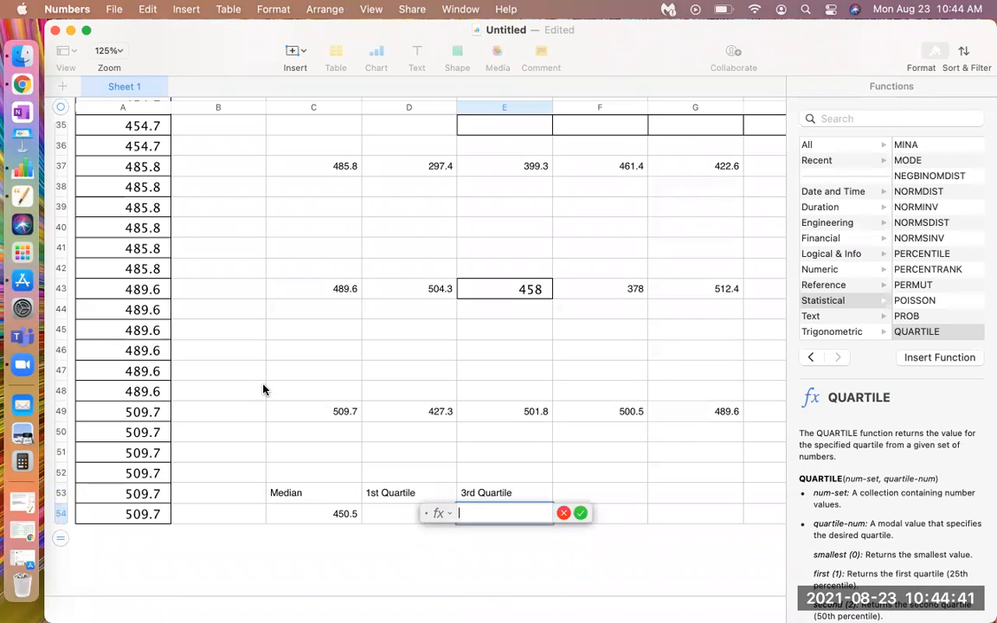
pyautogui.click(922, 333)
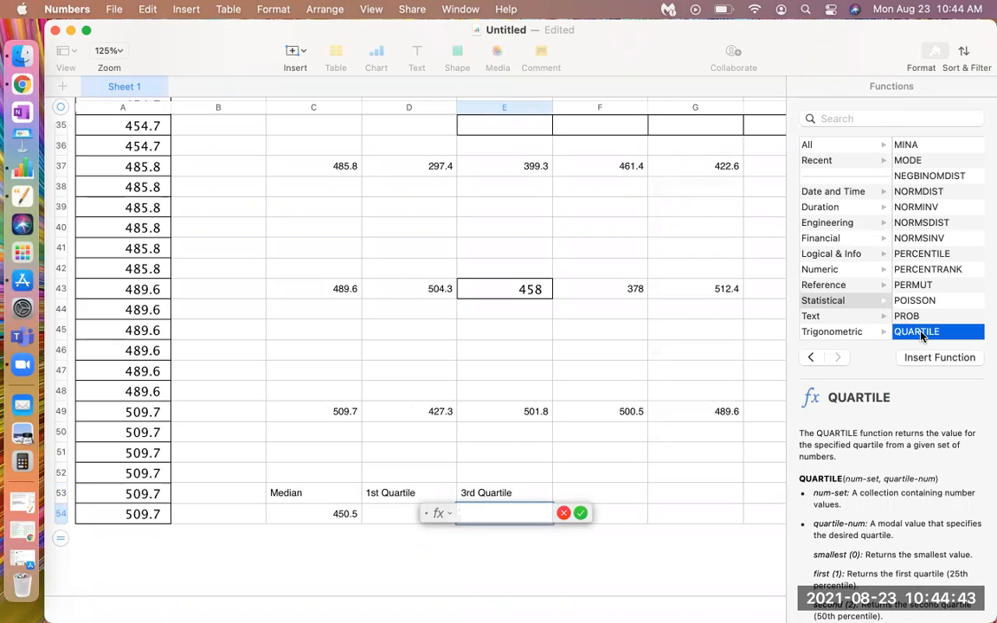
pyautogui.click(938, 358)
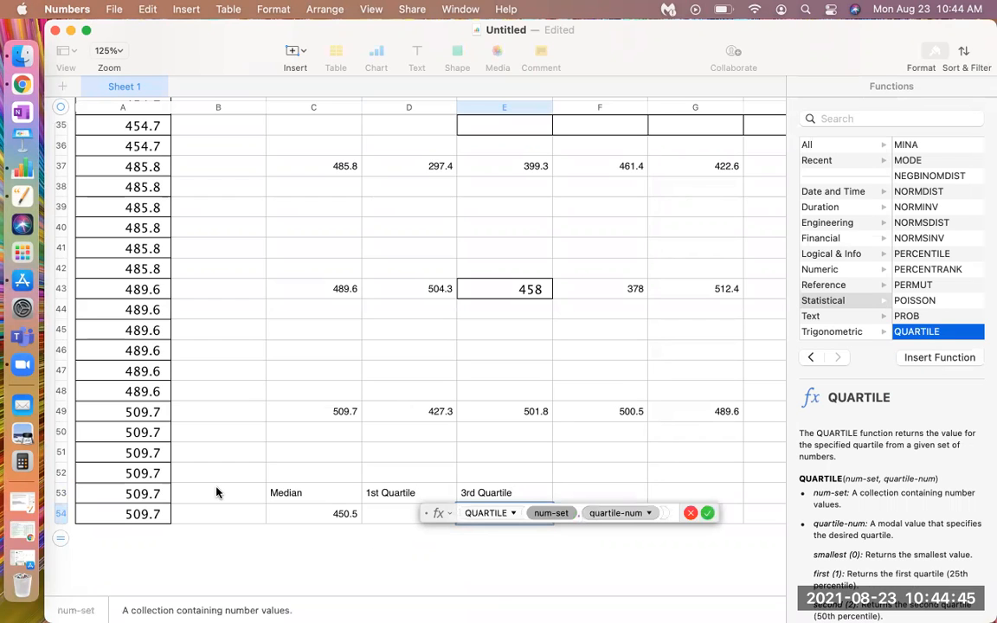
pyautogui.scroll(15, 217, 493)
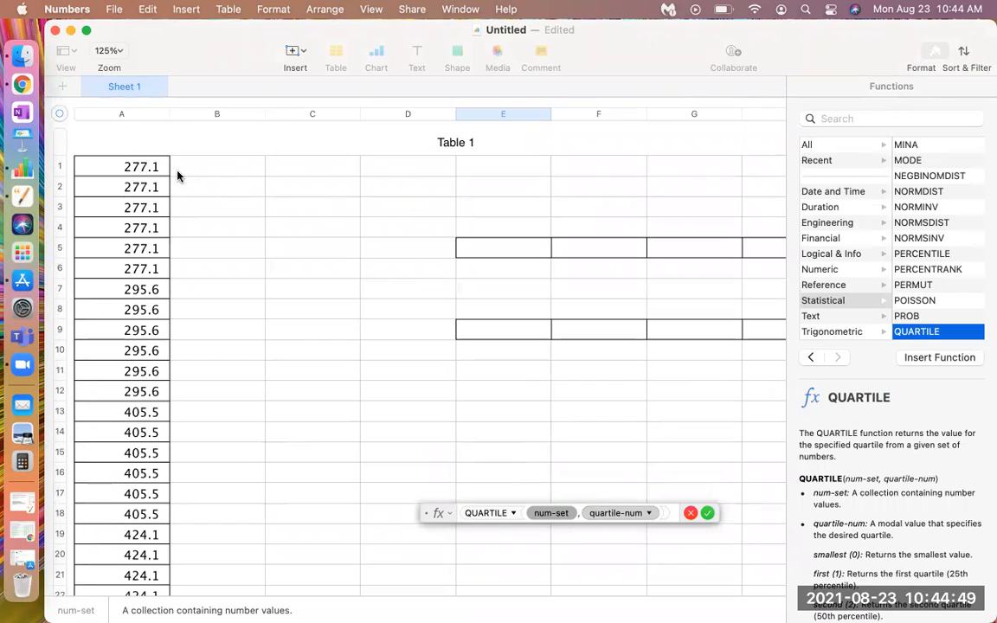
pyautogui.click(144, 170)
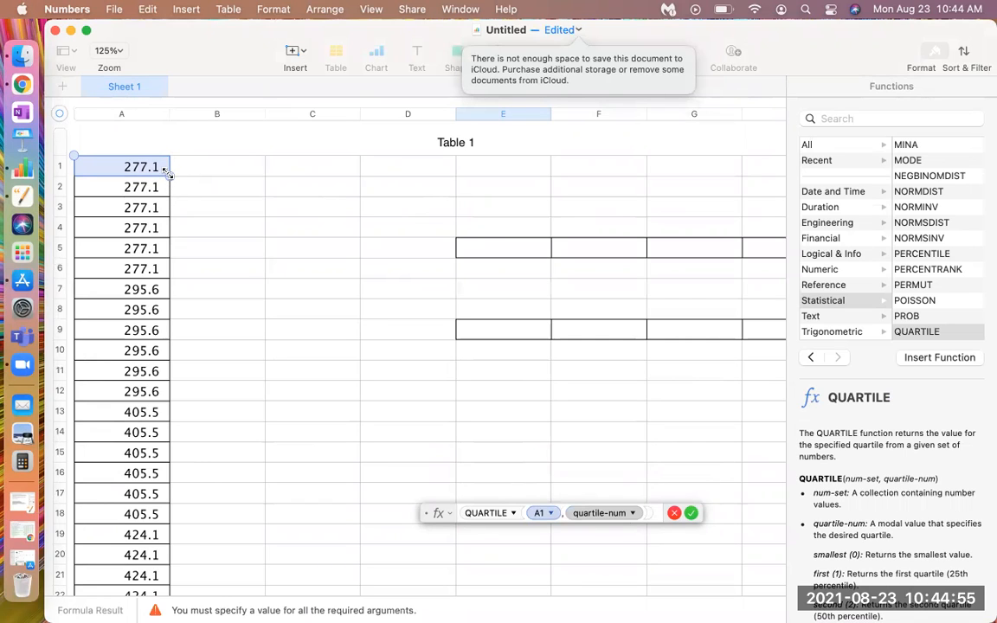
pyautogui.moveTo(167, 174); pyautogui.dragTo(167, 197)
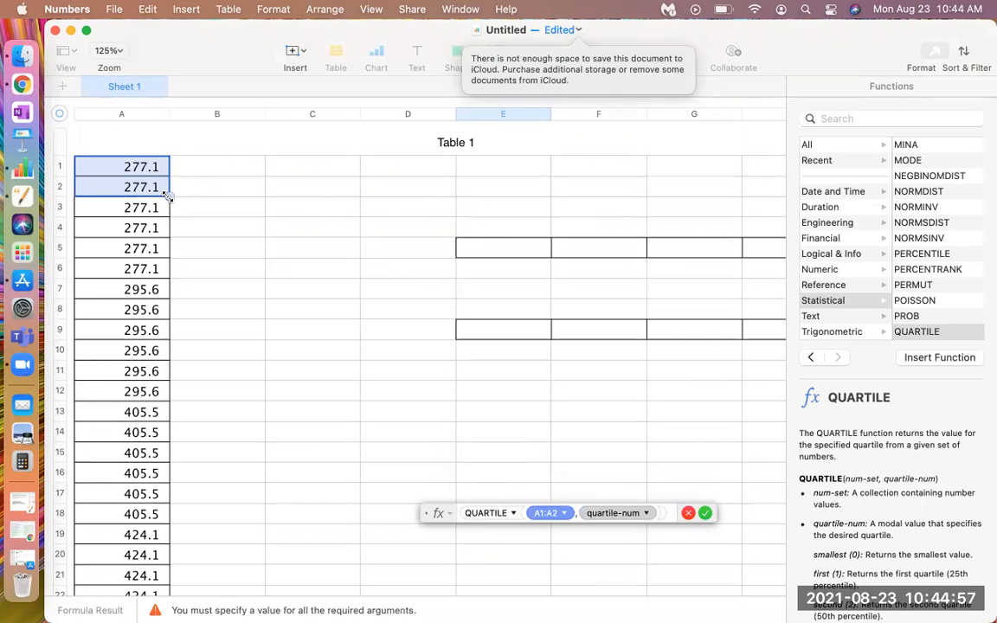
pyautogui.click(198, 191)
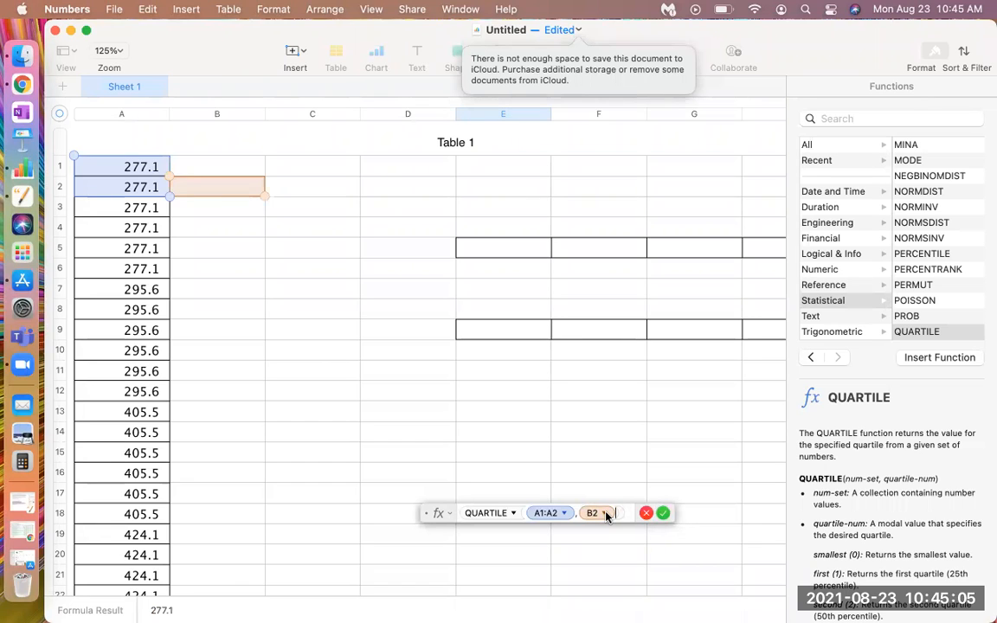
pyautogui.press('BackSpace')
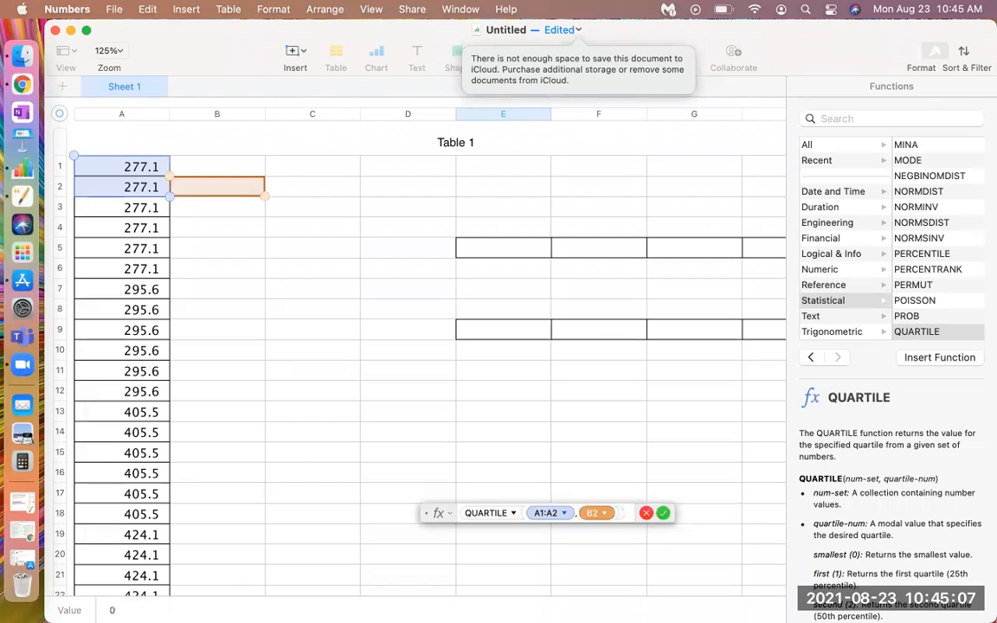
pyautogui.press('BackSpace')
pyautogui.press('BackSpace')
pyautogui.press('BackSpace')
pyautogui.press('BackSpace')
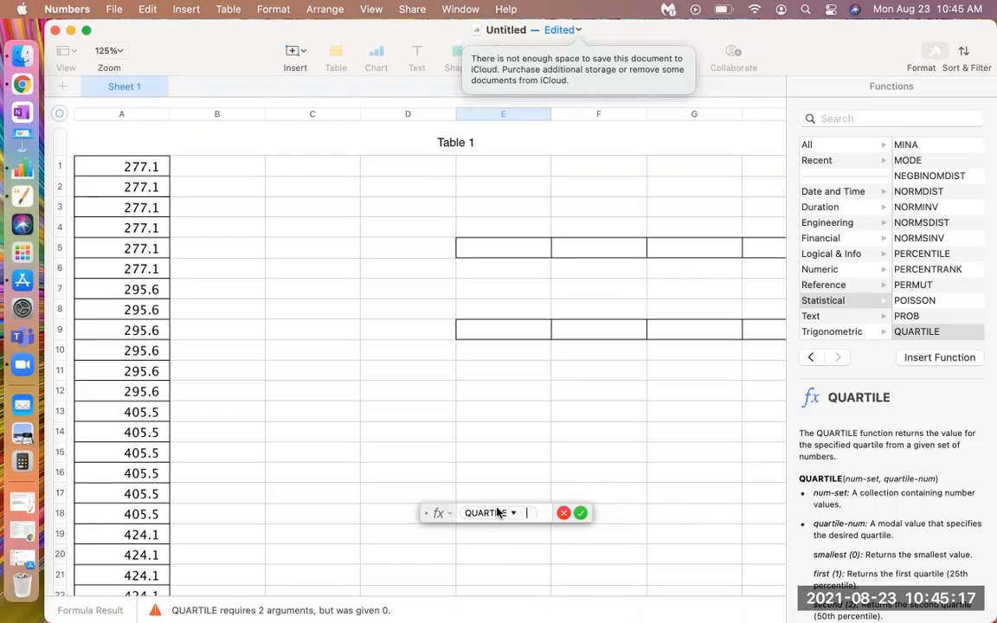
# Set the data range of the QUARTILE function in E54 to A1:A54 and check the range's extent
pyautogui.click(123, 171)
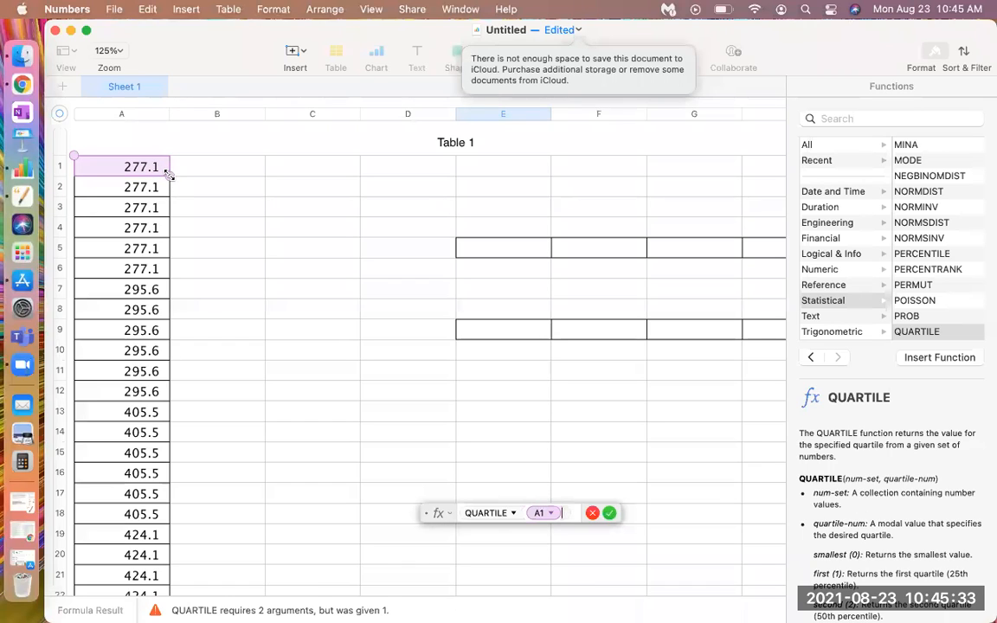
pyautogui.moveTo(169, 176); pyautogui.dragTo(147, 477)
pyautogui.scroll(15, 147, 475)
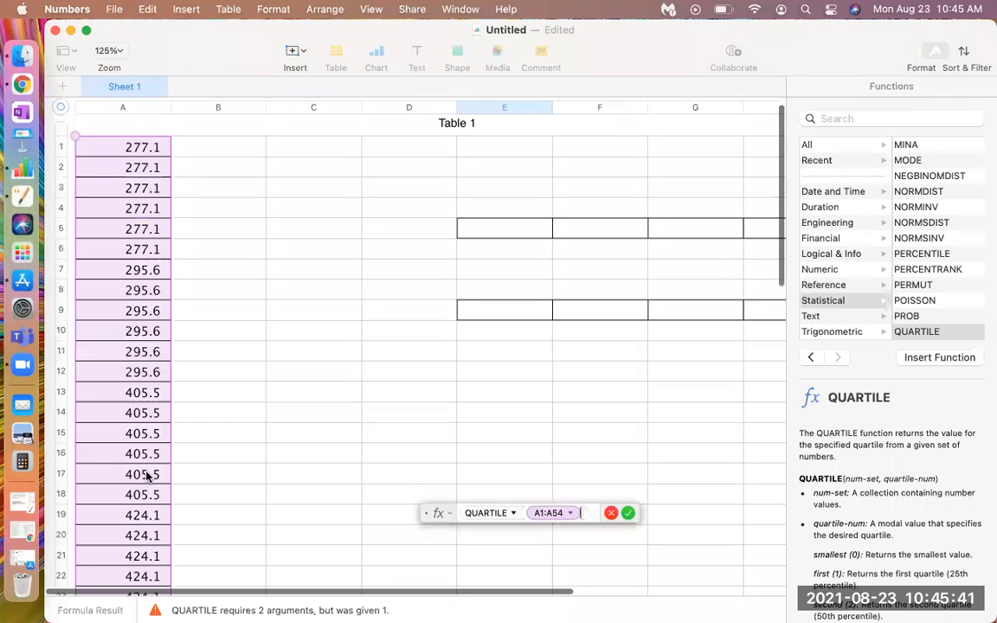
pyautogui.scroll(-3, 149, 479)
pyautogui.scroll(-6, 148, 479)
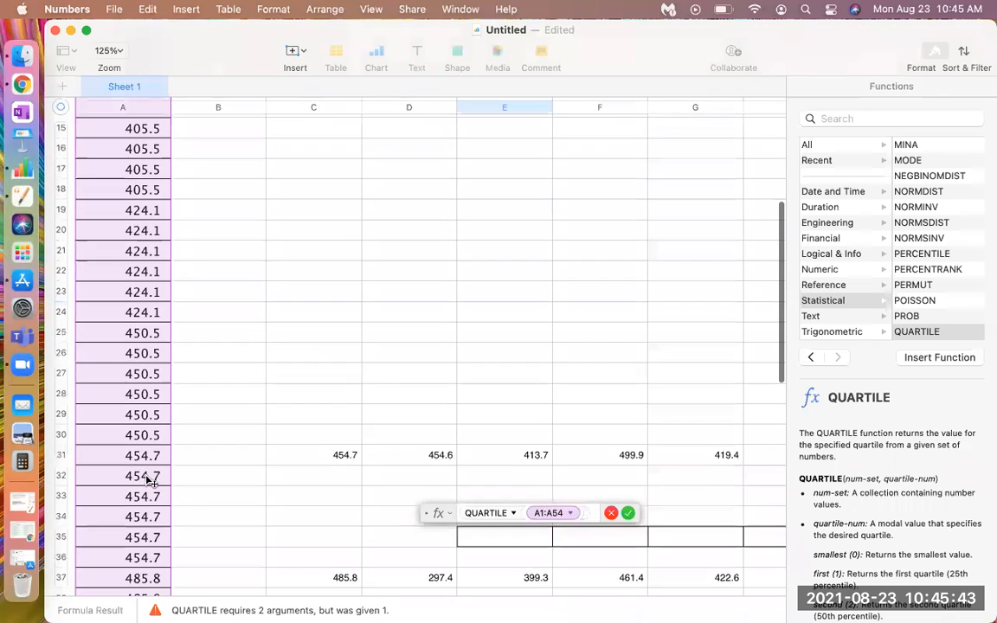
pyautogui.scroll(-3, 149, 481)
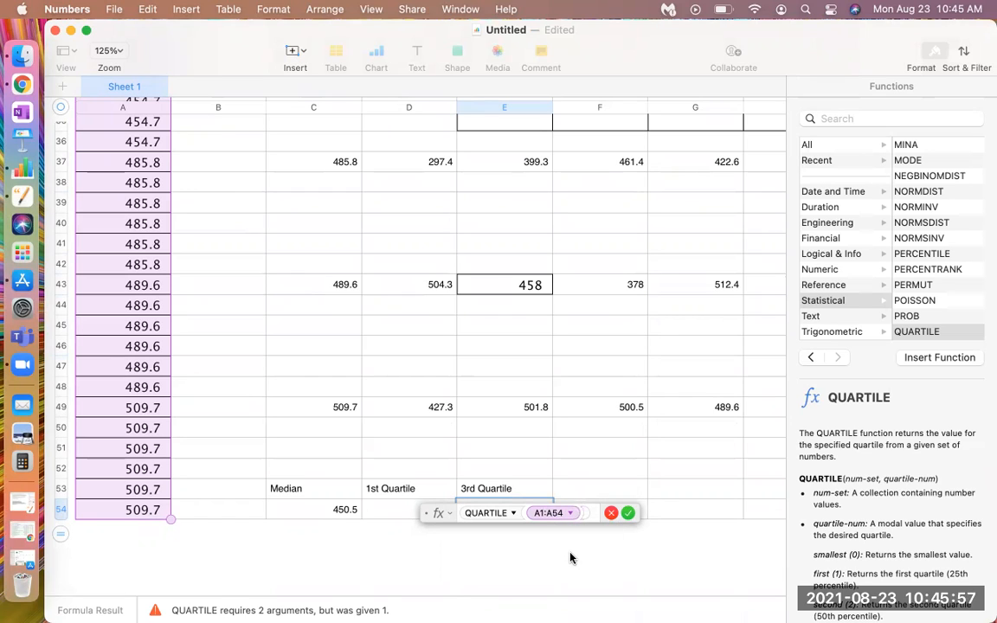
# Add the quartile-num argument to the formula in E54, choose third (3) for it and accept the formula
pyautogui.write(',')
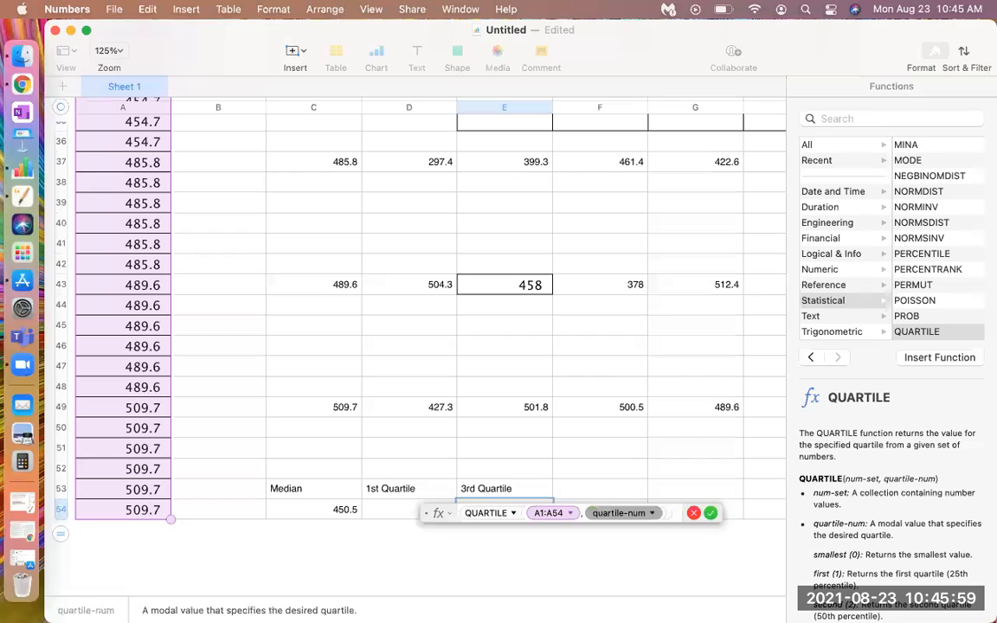
pyautogui.click(651, 513)
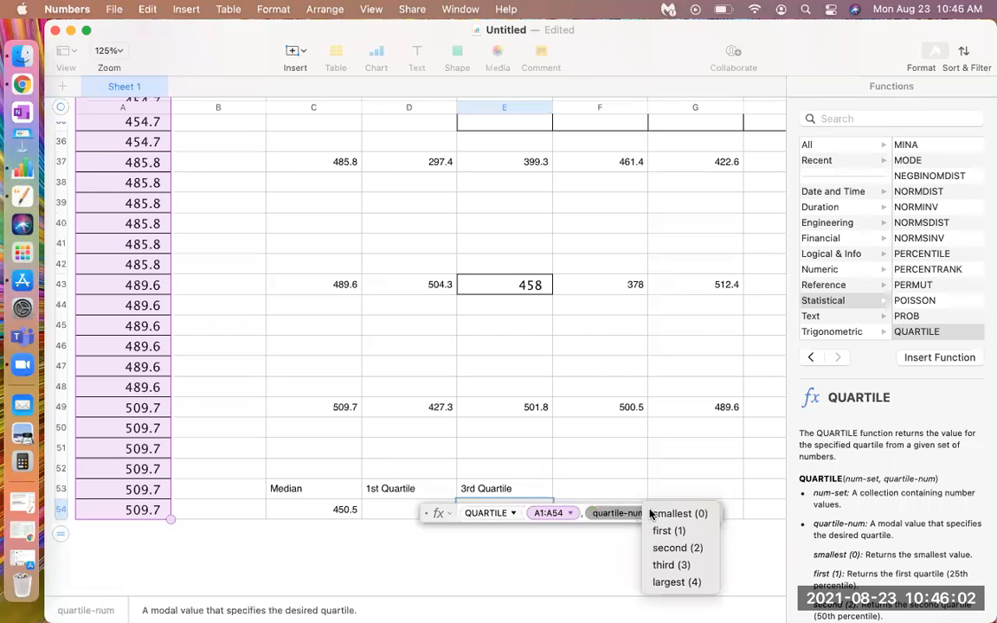
pyautogui.click(664, 565)
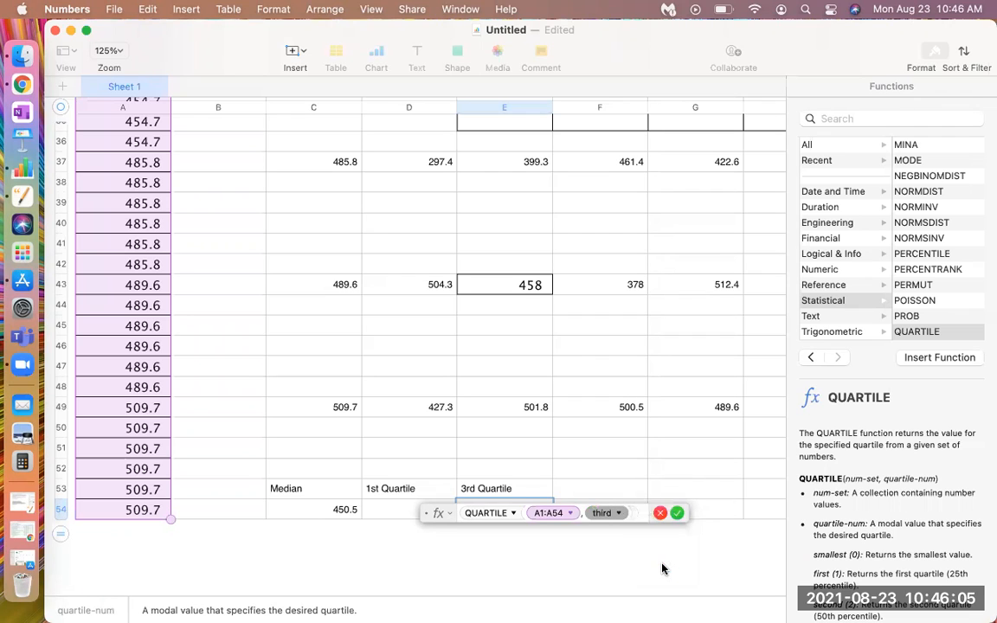
pyautogui.click(680, 515)
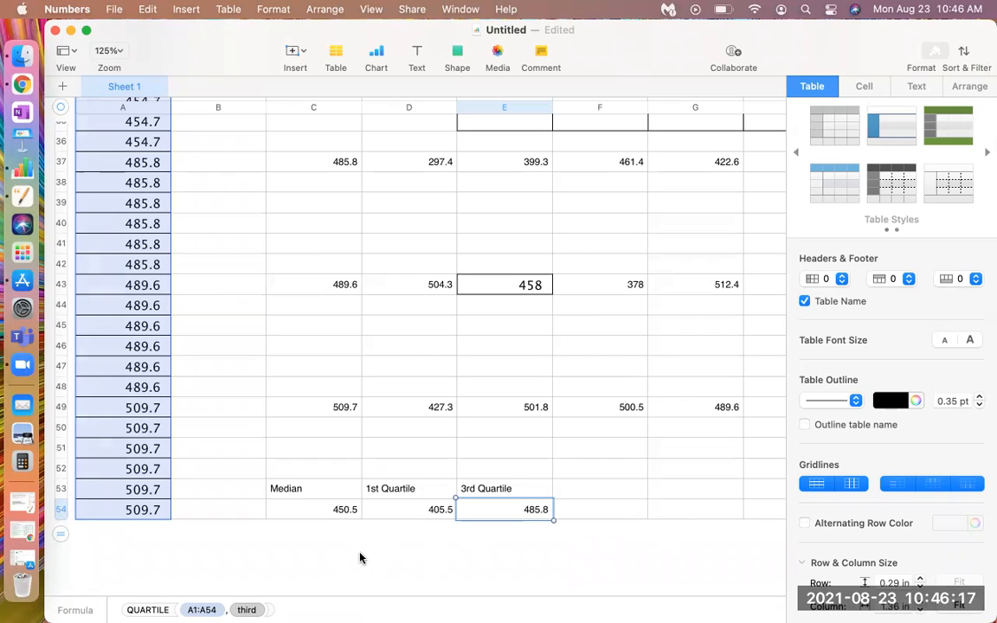
# Select cell B54 and look back over the sorted values in the first rows of column A
pyautogui.click(232, 510)
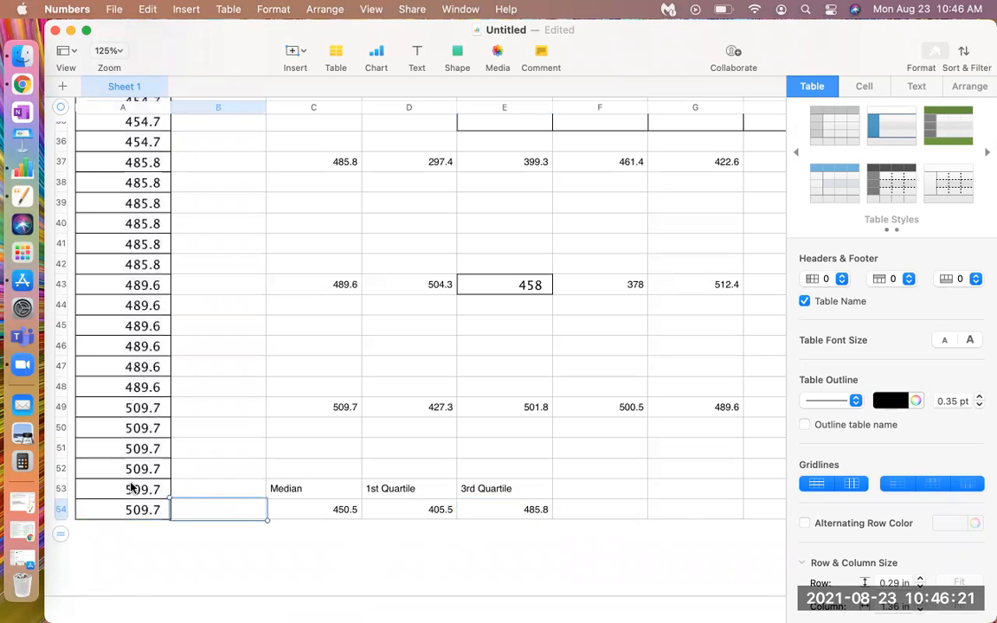
pyautogui.scroll(15, 130, 488)
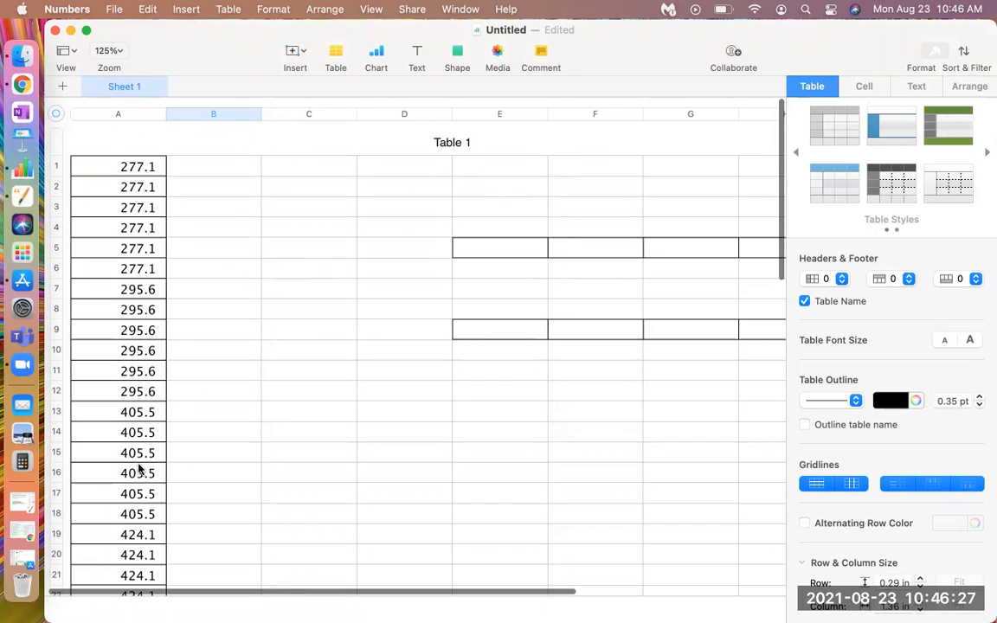
pyautogui.scroll(-4, 138, 468)
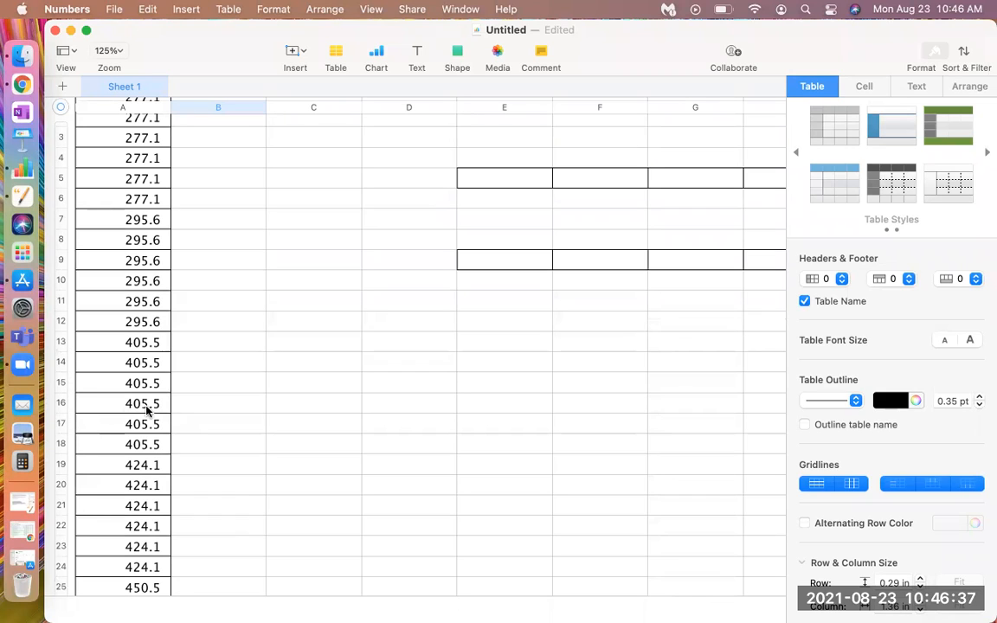
# Look over the sorted values in column A from the first rows to the upper forties
pyautogui.scroll(-10, 147, 411)
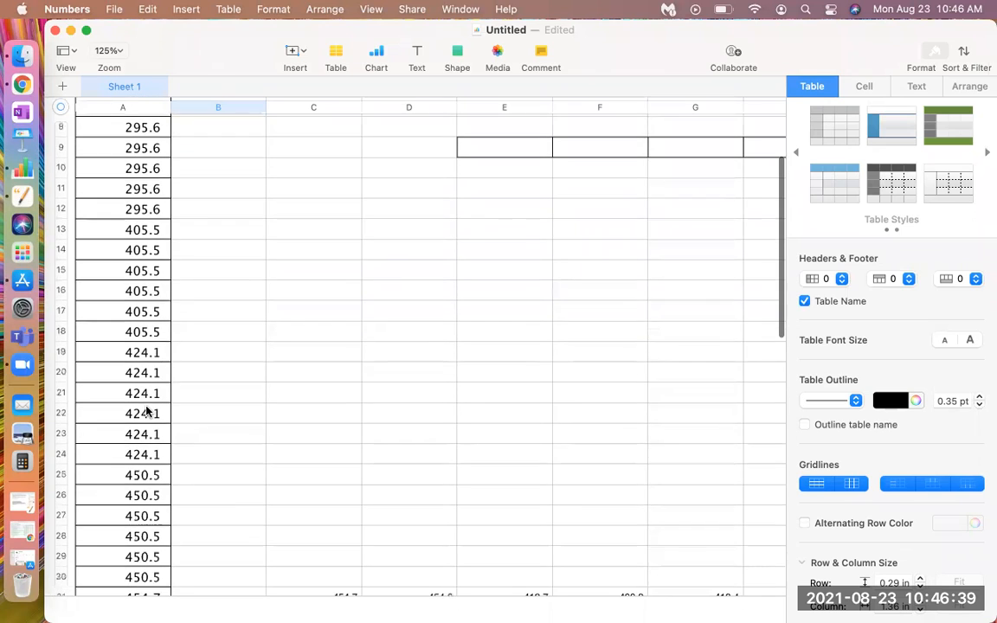
pyautogui.scroll(9, 147, 412)
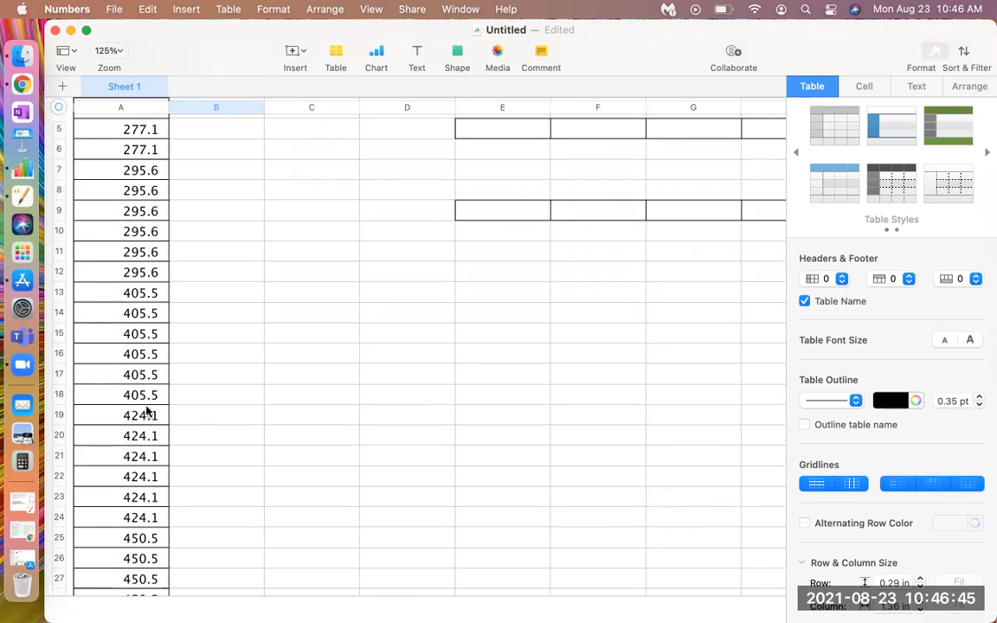
pyautogui.scroll(-3, 147, 411)
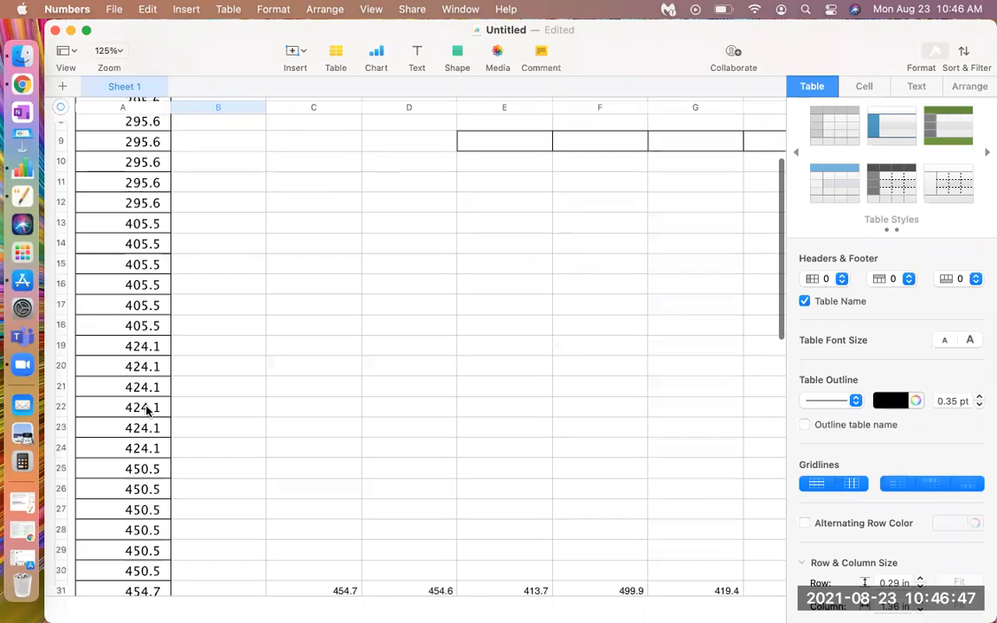
pyautogui.scroll(-10, 147, 411)
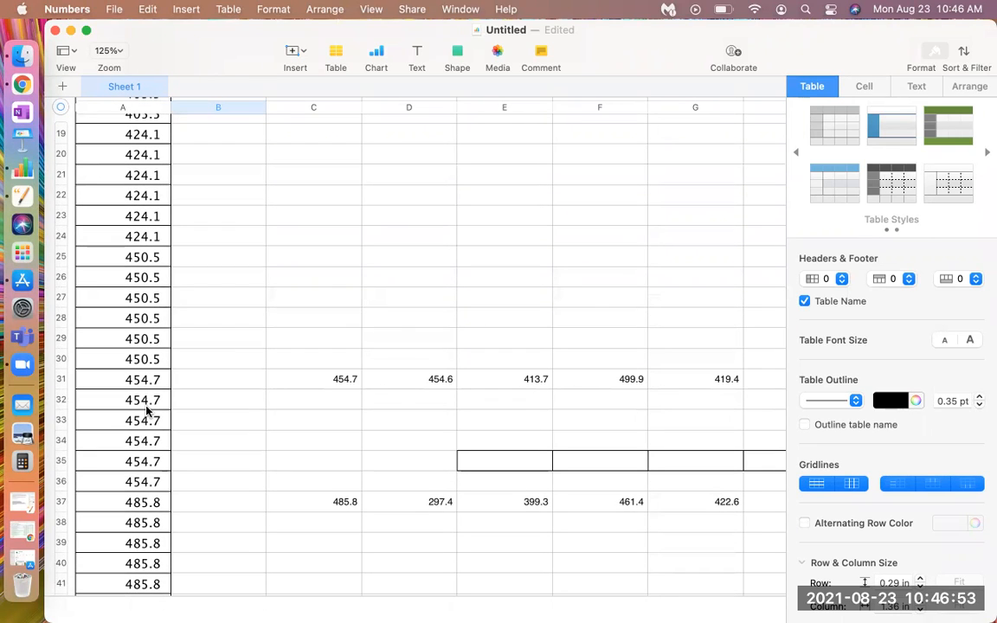
pyautogui.scroll(1, 113, 339)
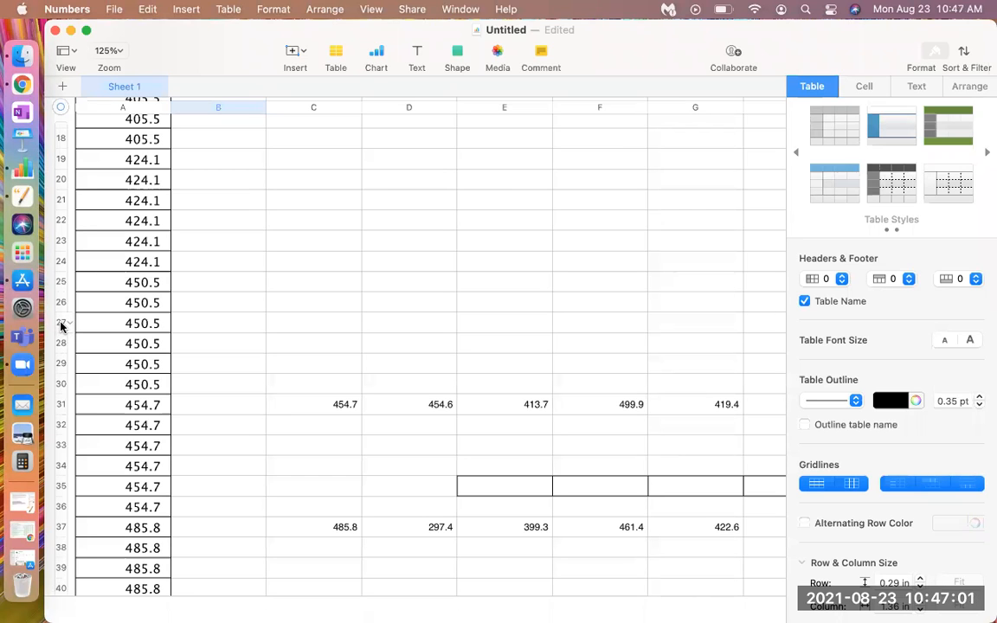
pyautogui.scroll(-10, 104, 364)
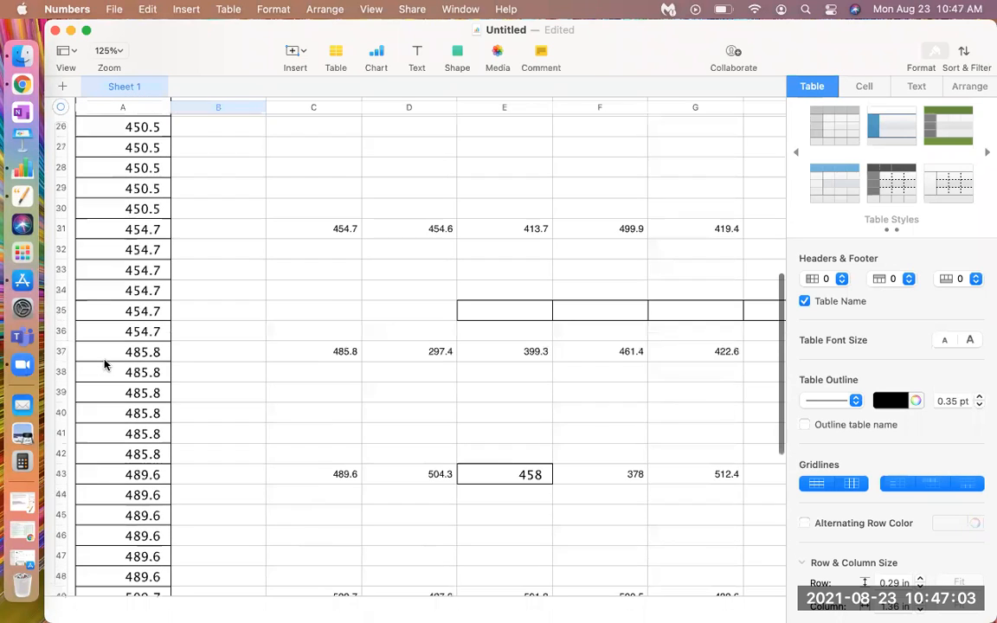
pyautogui.scroll(12, 104, 365)
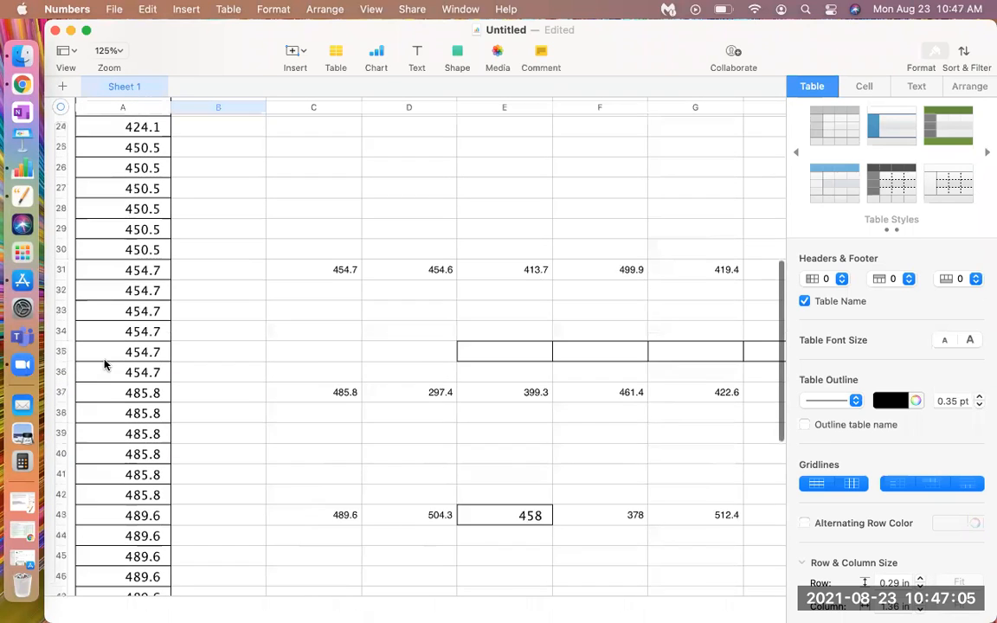
pyautogui.scroll(-1, 104, 367)
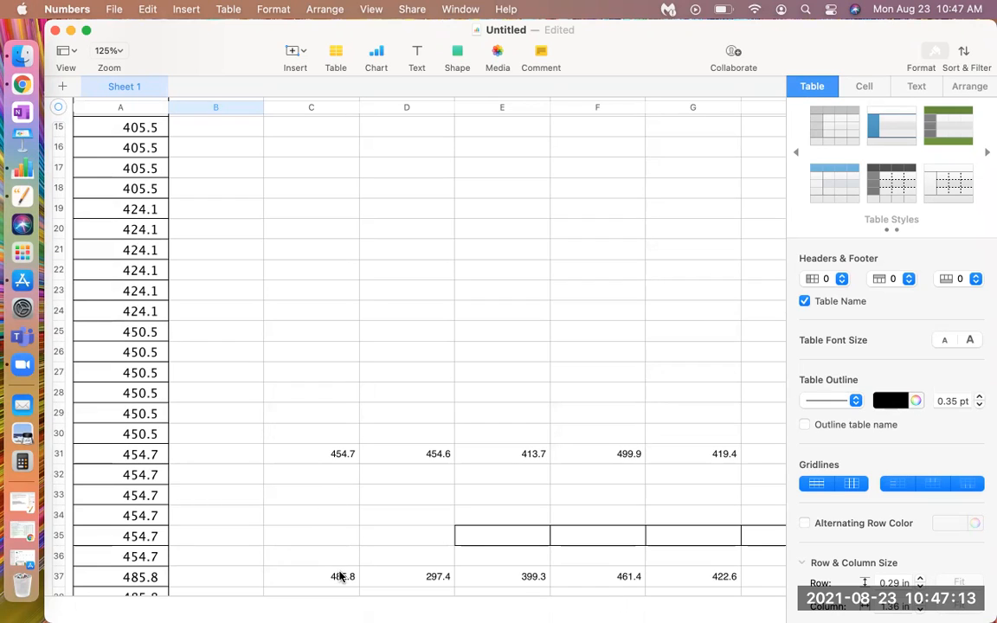
# Shorten the value in cell C37 to 485
pyautogui.click(341, 576)
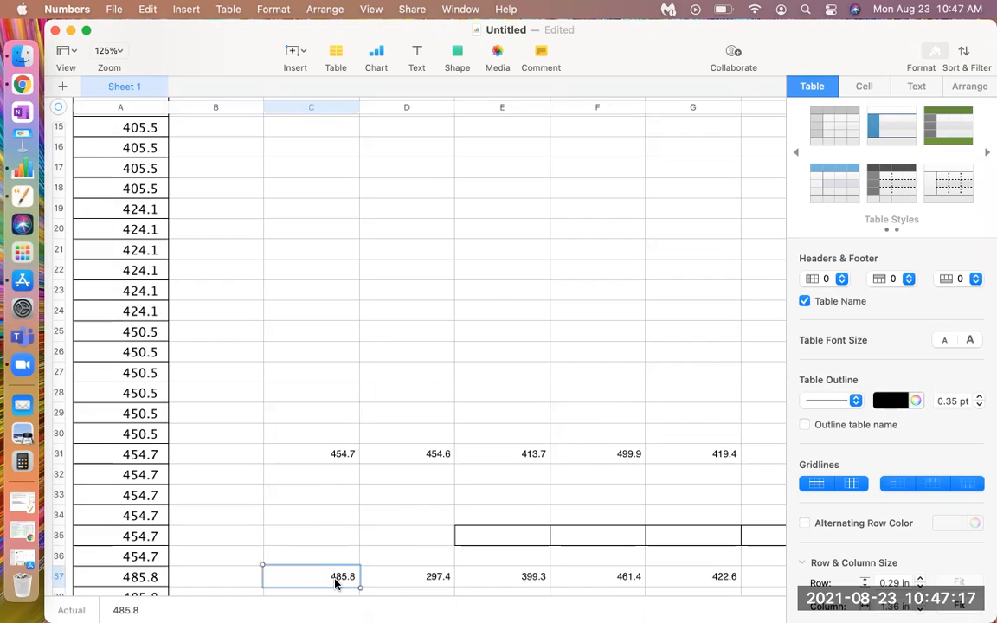
pyautogui.scroll(-1, 338, 587)
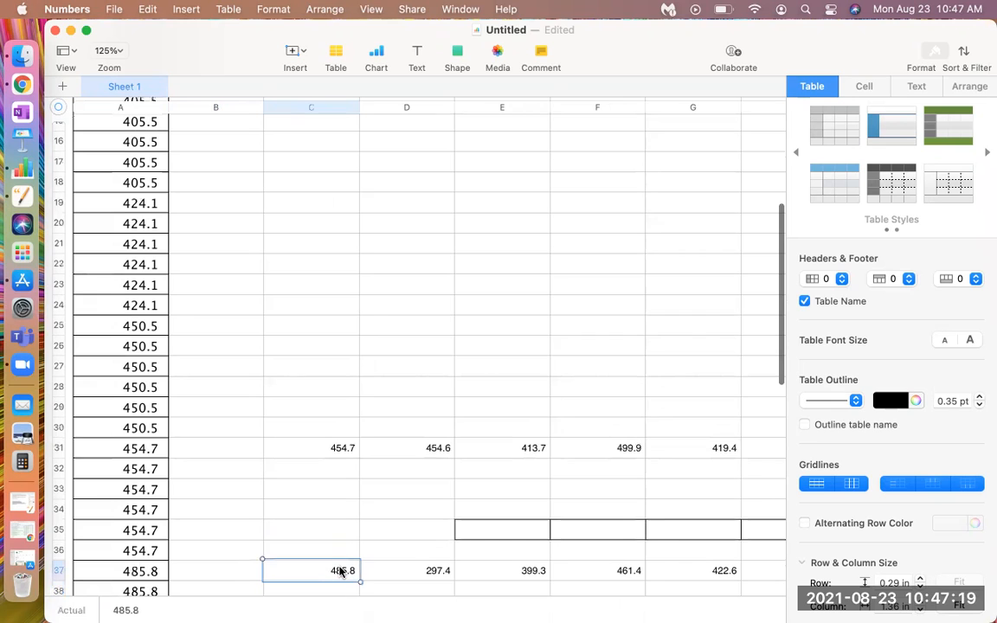
pyautogui.scroll(-10, 339, 572)
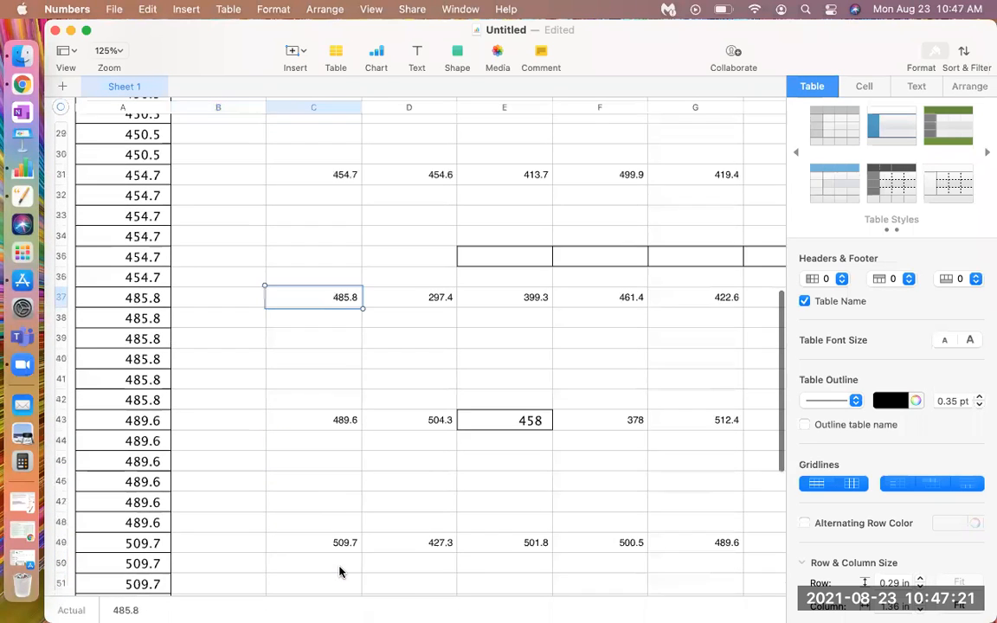
pyautogui.scroll(10, 339, 572)
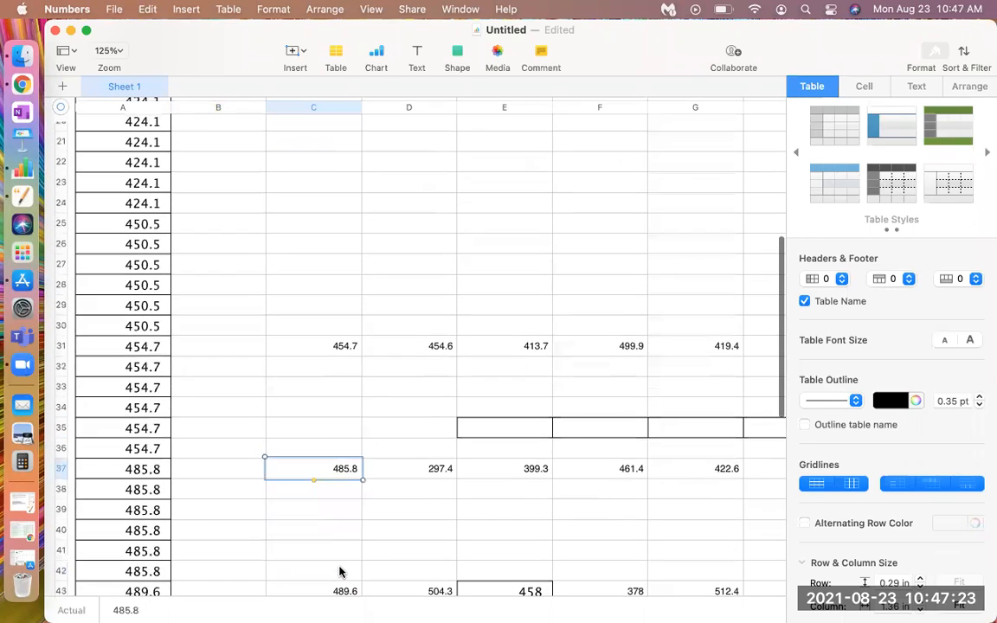
pyautogui.scroll(1, 338, 558)
pyautogui.click(339, 479)
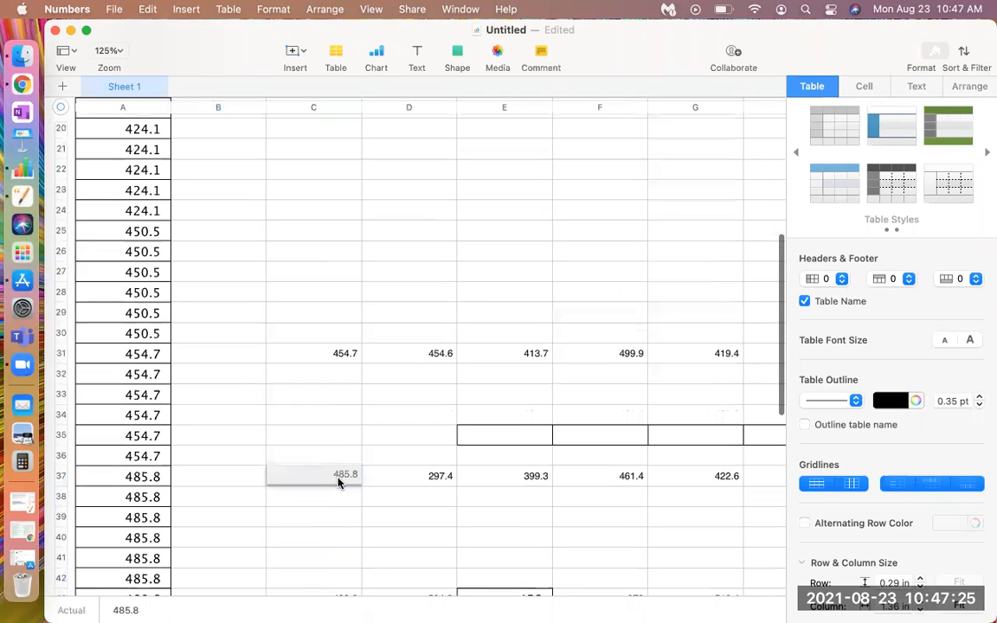
pyautogui.doubleClick(338, 480)
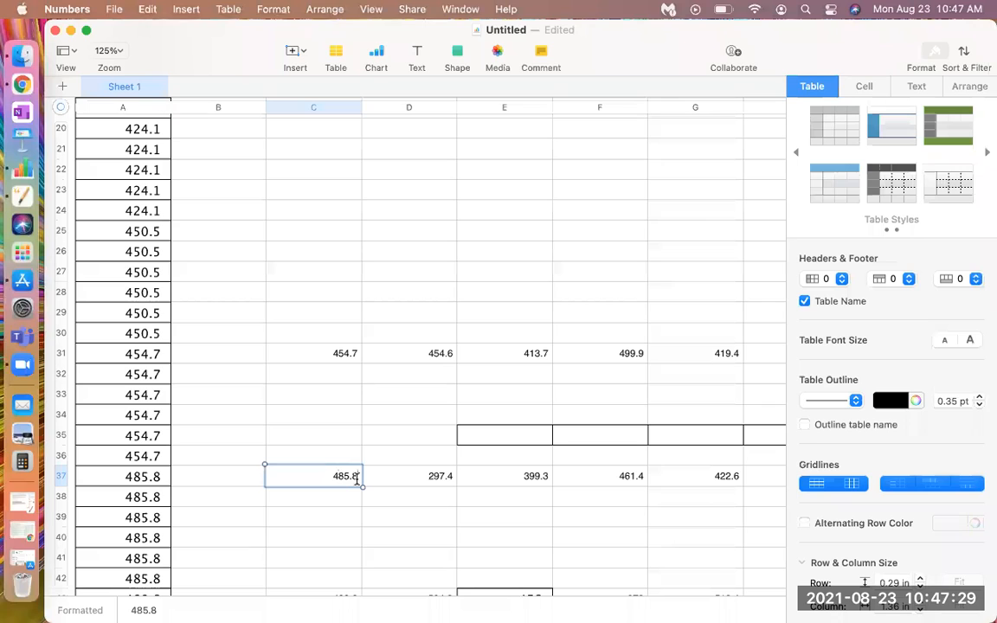
pyautogui.press('BackSpace')
pyautogui.click(400, 516)
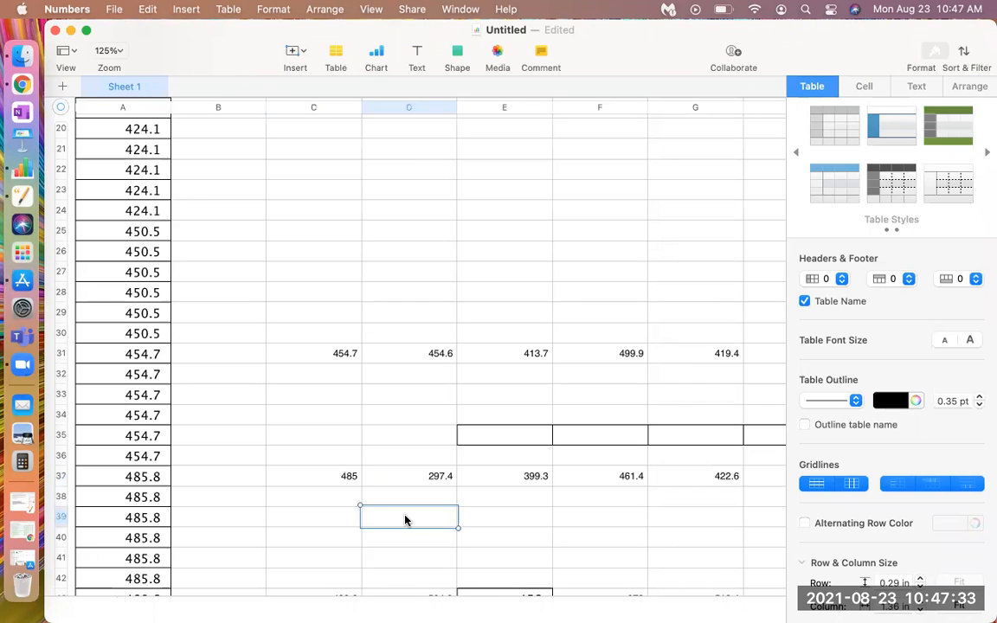
# Clear the leftover numbers in cells C49, C43 and C37
pyautogui.scroll(-5, 381, 502)
pyautogui.scroll(-3, 350, 502)
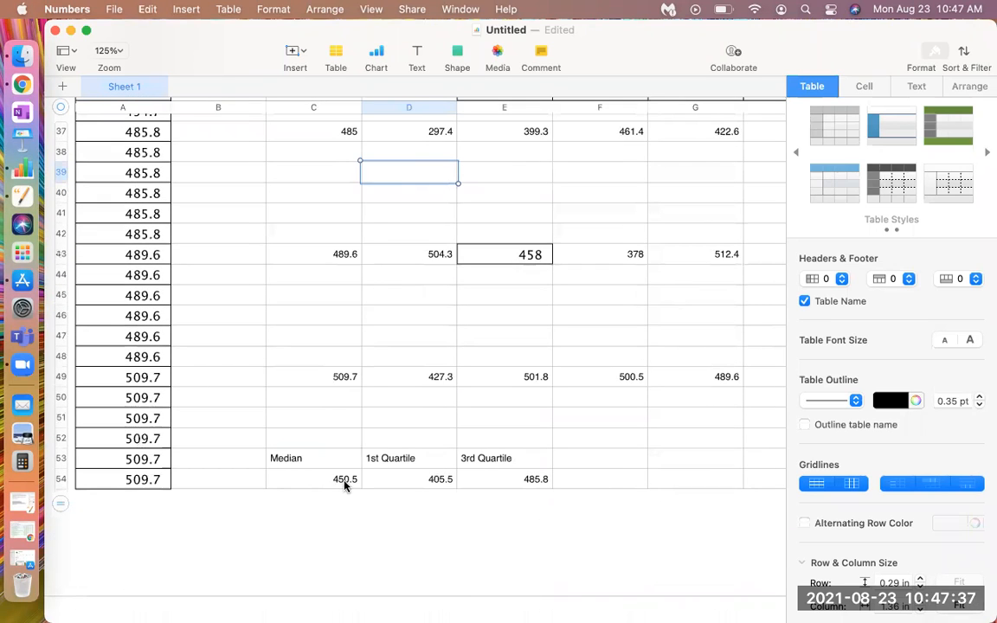
pyautogui.click(338, 377)
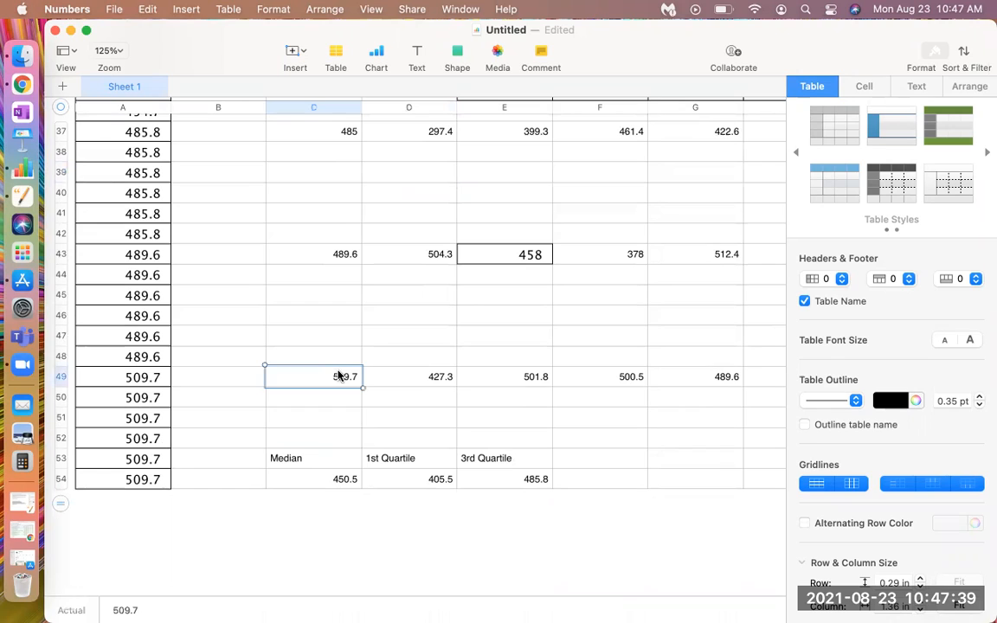
pyautogui.press('BackSpace')
pyautogui.press('Up')
pyautogui.press('Up')
pyautogui.press('Up')
pyautogui.press('Up')
pyautogui.press('Up')
pyautogui.press('Up')
pyautogui.press('BackSpace')
pyautogui.press('Up')
pyautogui.press('Up')
pyautogui.press('Up')
pyautogui.press('Up')
pyautogui.press('Up')
pyautogui.press('Up')
pyautogui.press('BackSpace')
# Clear the leftover numbers in cells D37, D43, F43 and E43
pyautogui.press('Right')
pyautogui.press('BackSpace')
pyautogui.press('Down')
pyautogui.press('Down')
pyautogui.press('Down')
pyautogui.press('Down')
pyautogui.press('Down')
pyautogui.press('Down')
pyautogui.press('BackSpace')
pyautogui.press('Right')
pyautogui.press('Right')
pyautogui.press('BackSpace')
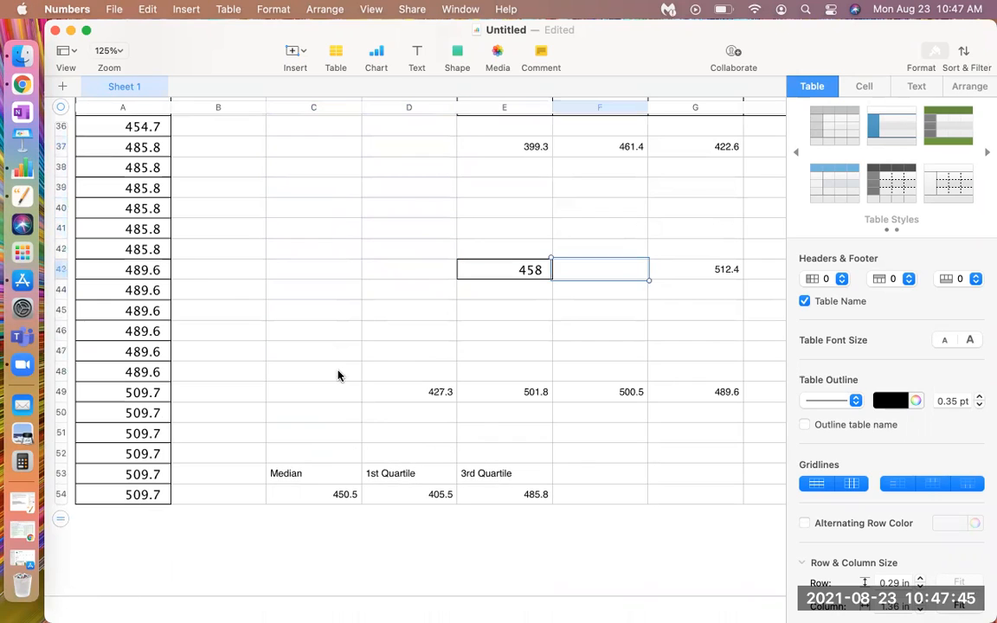
pyautogui.press('Left')
# Clear the leftover numbers in row 49 from column D to column G
pyautogui.press('Down')
pyautogui.press('Up')
pyautogui.press('BackSpace')
pyautogui.press('Down')
pyautogui.press('Down')
pyautogui.press('Down')
pyautogui.press('Down')
pyautogui.press('Down')
pyautogui.press('Down')
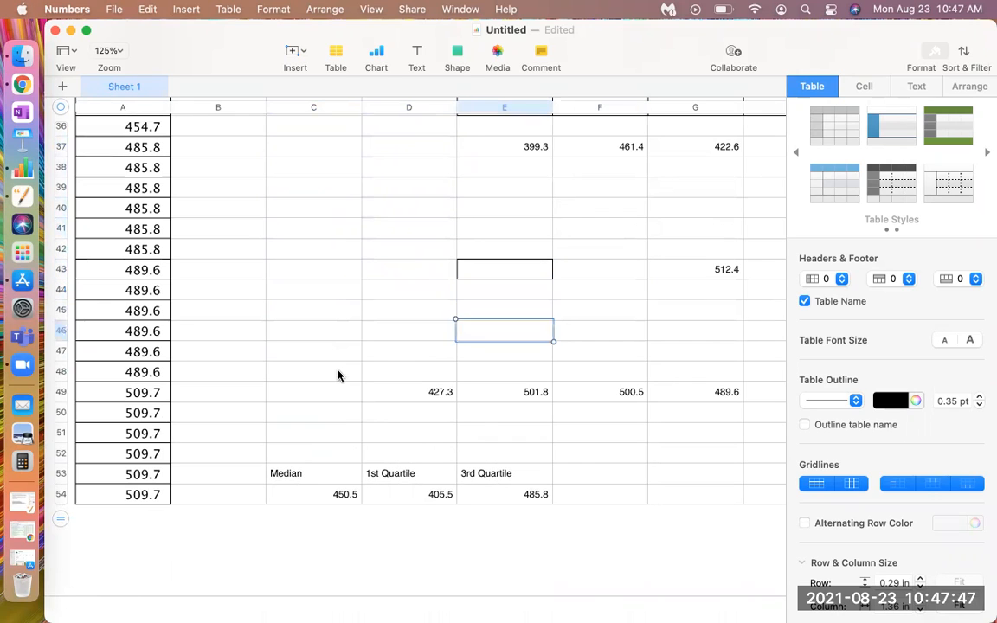
pyautogui.press('BackSpace')
pyautogui.press('Left')
pyautogui.press('BackSpace')
pyautogui.press('Right')
pyautogui.press('Right')
# Clear the leftover numbers in column G at rows 43, 37 and 31
pyautogui.press('Right')
pyautogui.press('BackSpace')
pyautogui.press('Left')
pyautogui.press('BackSpace')
pyautogui.press('Right')
pyautogui.press('Up')
pyautogui.press('Up')
pyautogui.press('Up')
pyautogui.press('Up')
pyautogui.press('Up')
pyautogui.press('Up')
pyautogui.press('BackSpace')
pyautogui.press('Up')
pyautogui.press('Up')
pyautogui.press('Up')
pyautogui.press('Up')
pyautogui.press('Up')
pyautogui.press('Up')
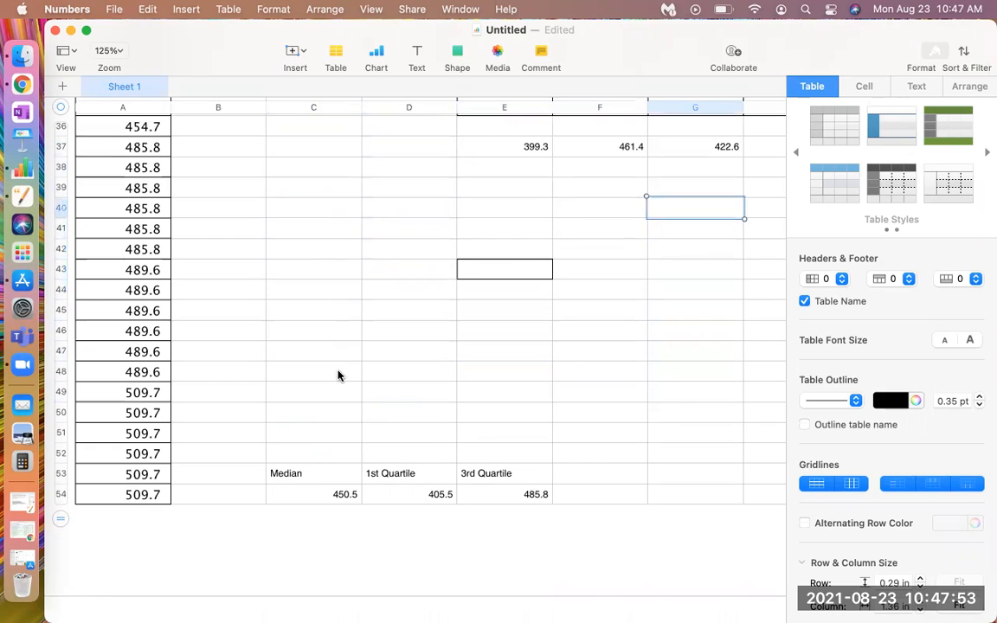
pyautogui.press('BackSpace')
pyautogui.press('Up')
pyautogui.press('Up')
pyautogui.press('Up')
pyautogui.press('Up')
pyautogui.press('Up')
pyautogui.press('Up')
pyautogui.press('Up')
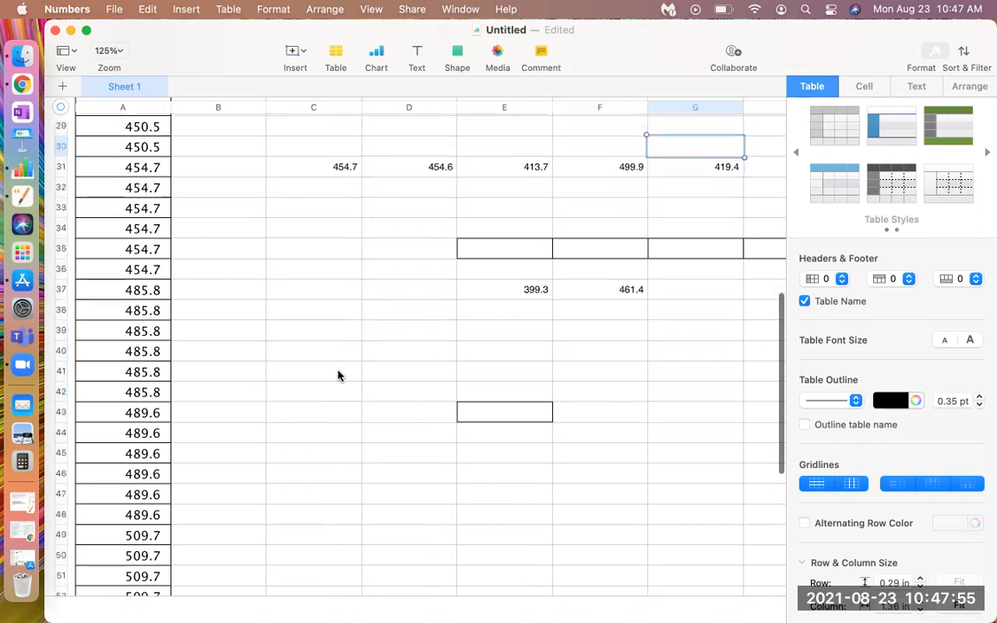
pyautogui.press('Down')
pyautogui.press('BackSpace')
# Clear the leftover numbers in cells F37 and E37
pyautogui.press('Down')
pyautogui.press('Down')
pyautogui.press('Down')
pyautogui.press('Down')
pyautogui.press('Down')
pyautogui.press('Down')
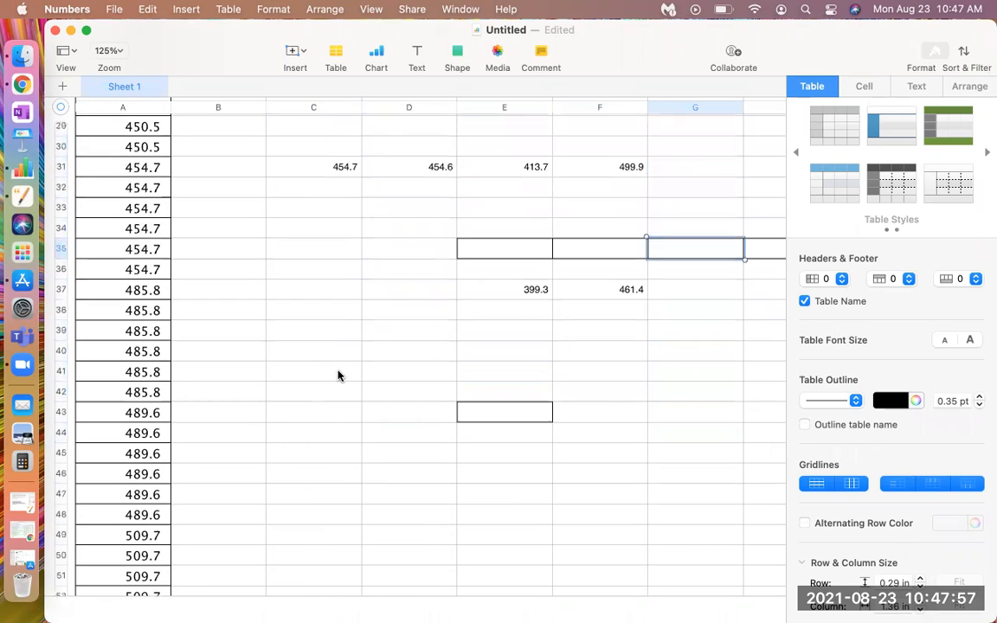
pyautogui.press('Left')
pyautogui.press('BackSpace')
# Clear the leftover numbers in cells C31 and D31
pyautogui.press('Left')
pyautogui.press('BackSpace')
pyautogui.press('Left')
pyautogui.press('Left')
pyautogui.press('Left')
pyautogui.press('Up')
pyautogui.press('Right')
pyautogui.press('Up')
pyautogui.press('Up')
pyautogui.press('Up')
pyautogui.press('Up')
pyautogui.press('Up')
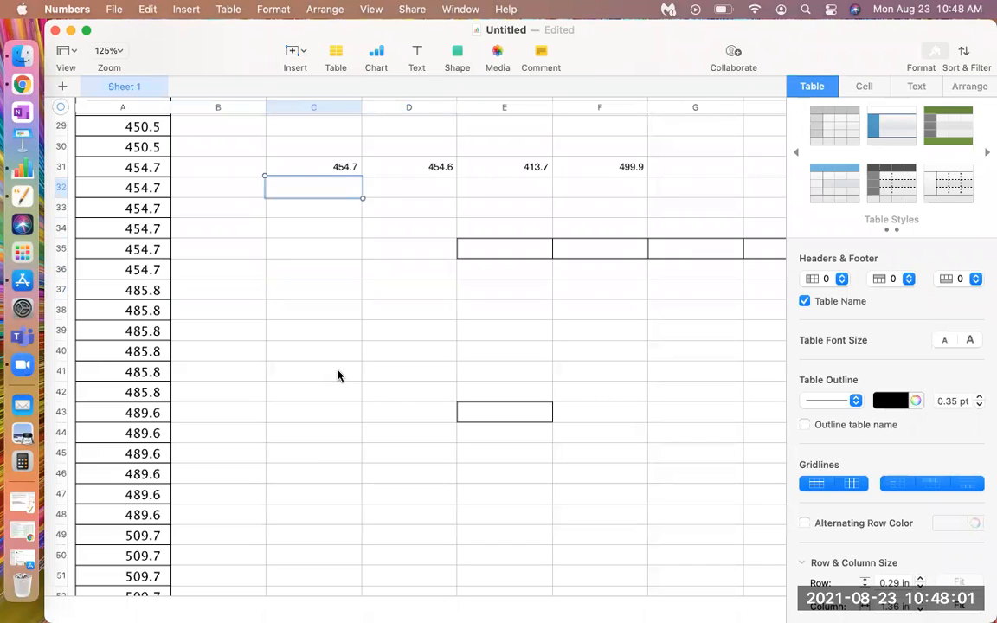
pyautogui.press('BackSpace')
pyautogui.press('Right')
pyautogui.press('Right')
pyautogui.press('Left')
pyautogui.press('BackSpace')
# Go to the results in row 54 and inspect the first quartile formula in D54 and the median formula in C54
pyautogui.press('Down')
pyautogui.press('Down')
pyautogui.press('Down')
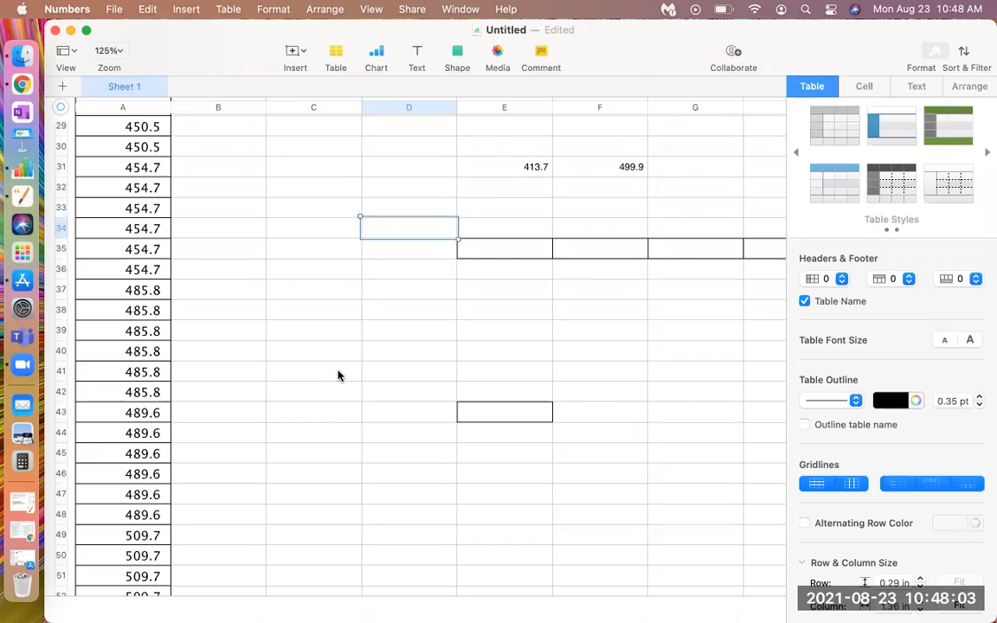
pyautogui.press('Down')
pyautogui.press('Down')
pyautogui.press('Down')
pyautogui.press('Down')
pyautogui.press('Down')
pyautogui.press('Down')
pyautogui.press('Down')
pyautogui.press('Down')
pyautogui.press('Down')
pyautogui.press('Down')
pyautogui.press('Down')
pyautogui.press('Down')
pyautogui.press('Down')
pyautogui.press('Down')
pyautogui.press('Down')
pyautogui.press('Down')
pyautogui.press('Down')
pyautogui.press('Down')
pyautogui.press('Down')
pyautogui.press('Down')
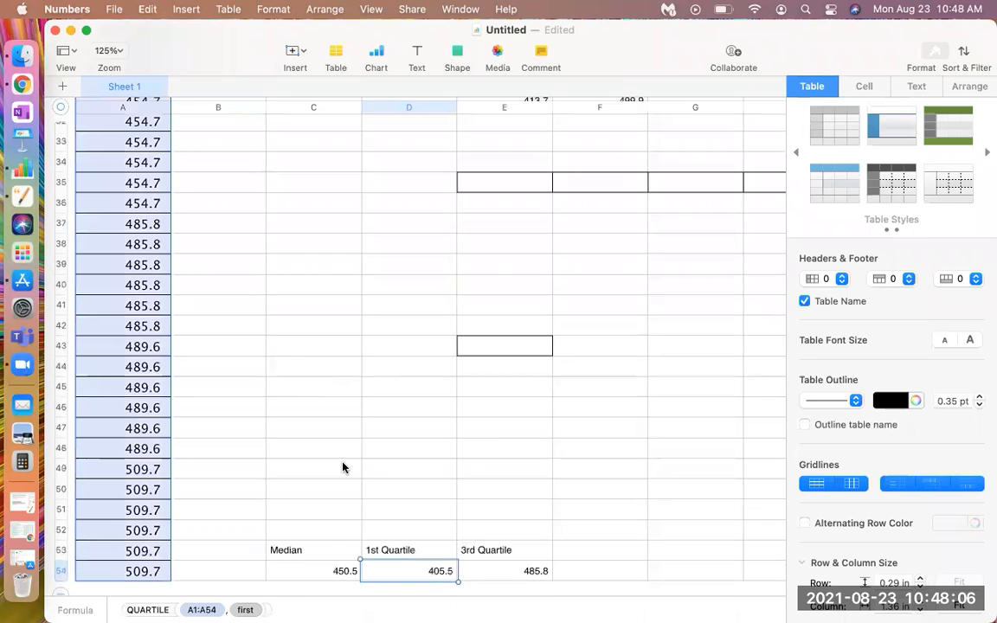
pyautogui.click(299, 548)
pyautogui.click(333, 576)
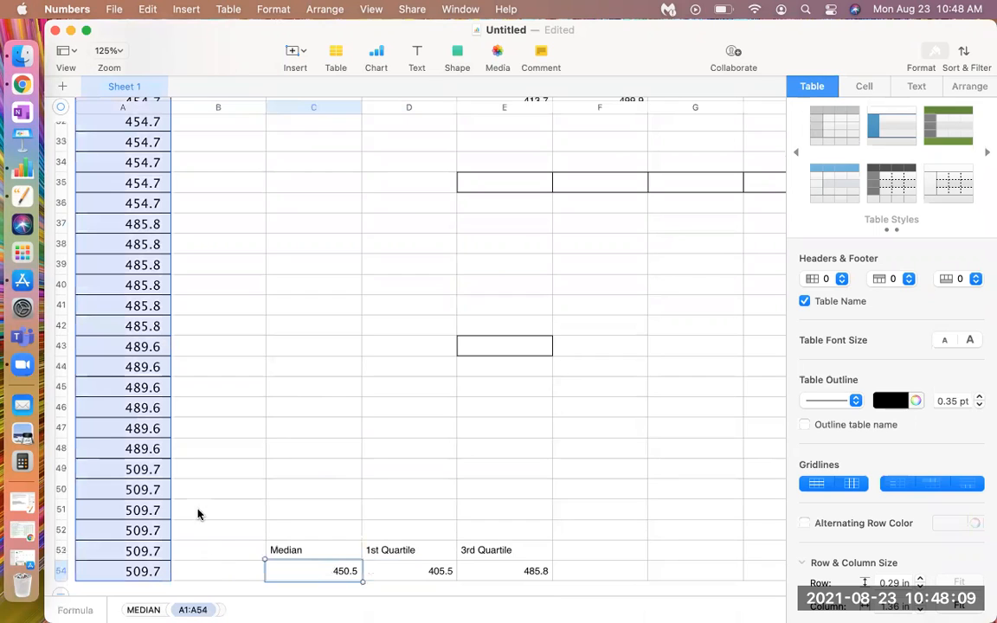
# Return to the beginning of the sorted data and examine the first values of column A
pyautogui.scroll(5, 194, 472)
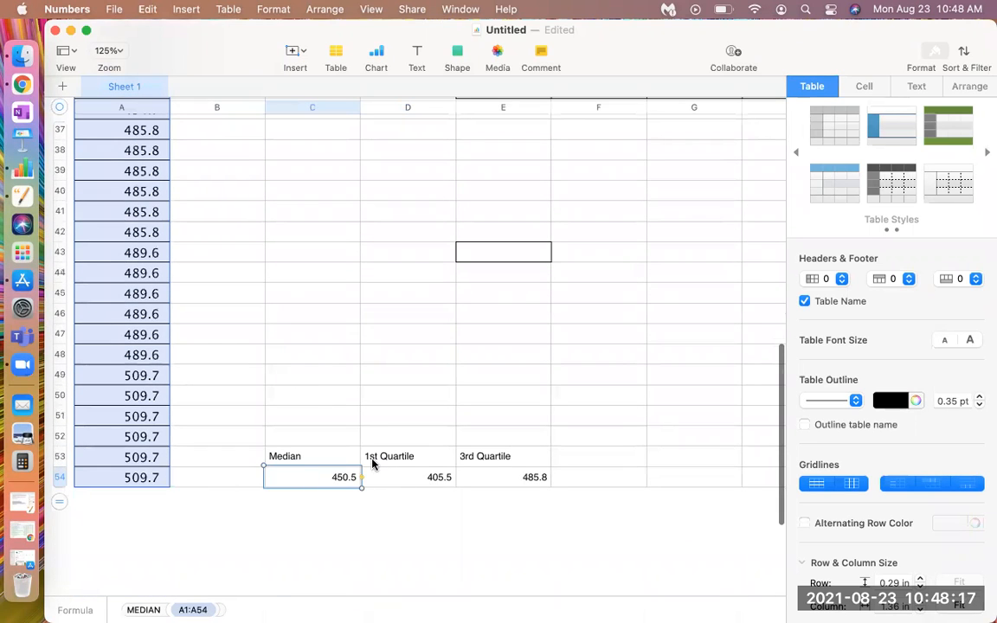
pyautogui.scroll(5, 210, 434)
pyautogui.scroll(6, 209, 435)
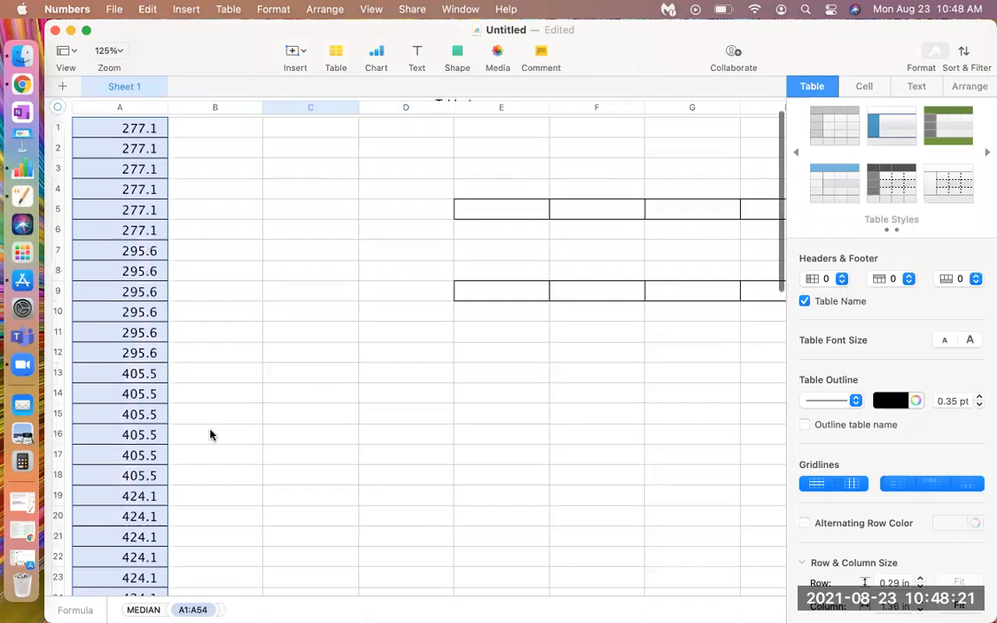
pyautogui.rightClick(209, 434)
pyautogui.click(179, 318)
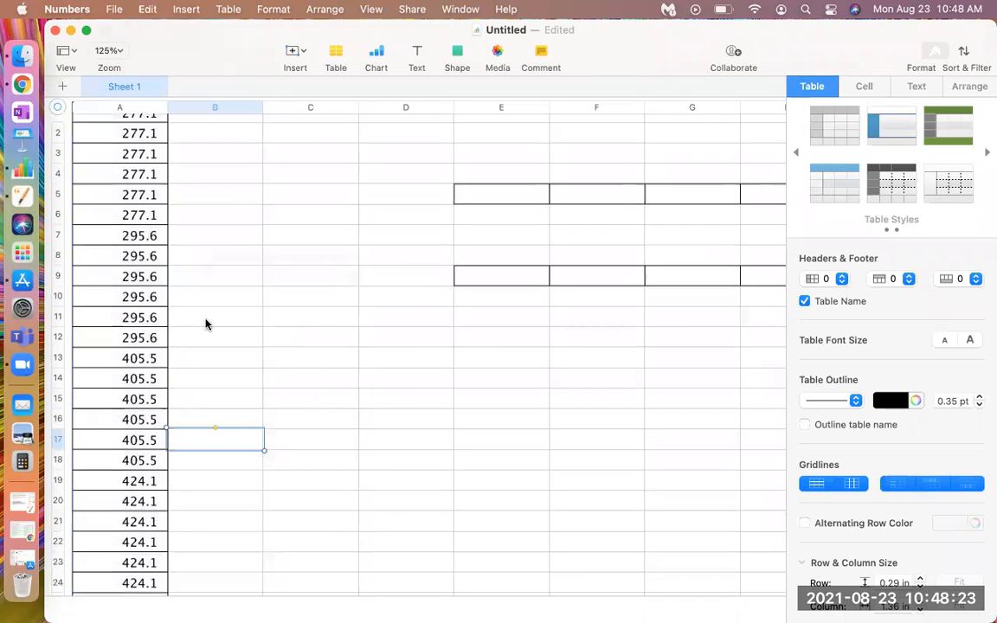
pyautogui.scroll(3, 207, 323)
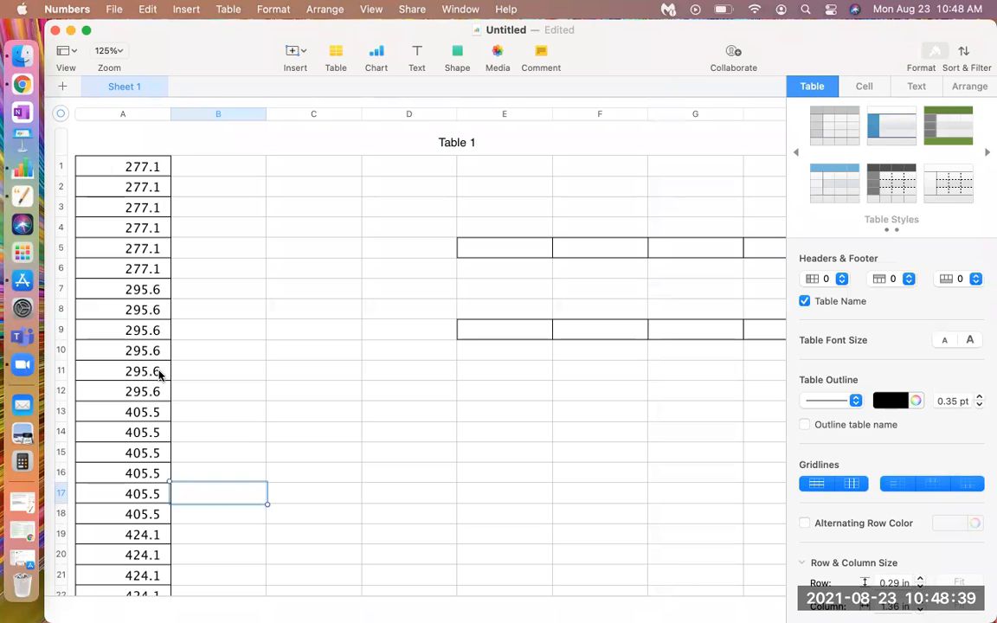
# Compare the value in A14 with the first quartile result in D54
pyautogui.click(132, 433)
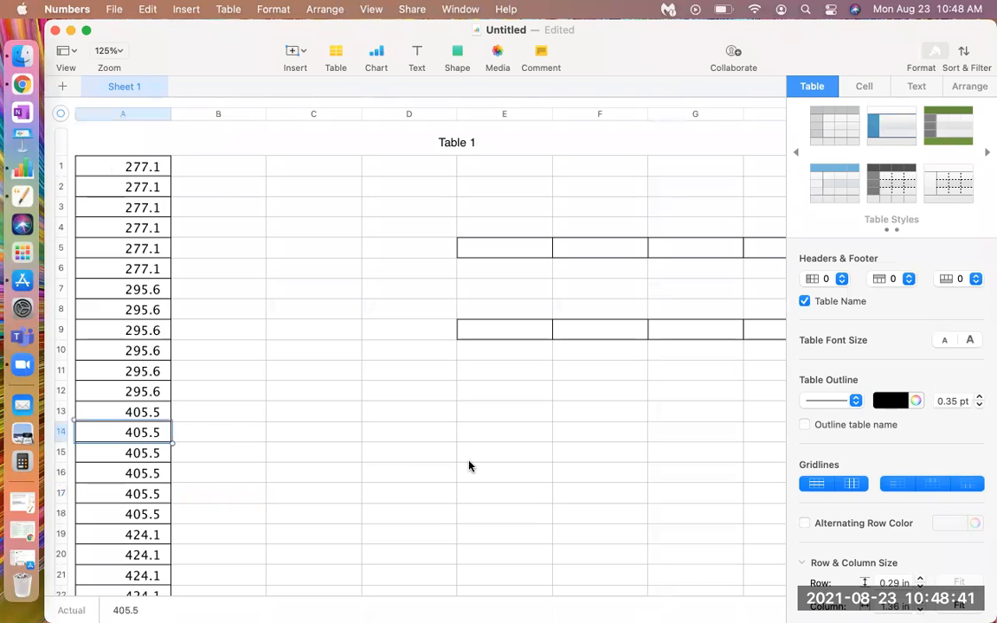
pyautogui.scroll(-10, 468, 466)
pyautogui.scroll(-10, 468, 466)
pyautogui.click(436, 419)
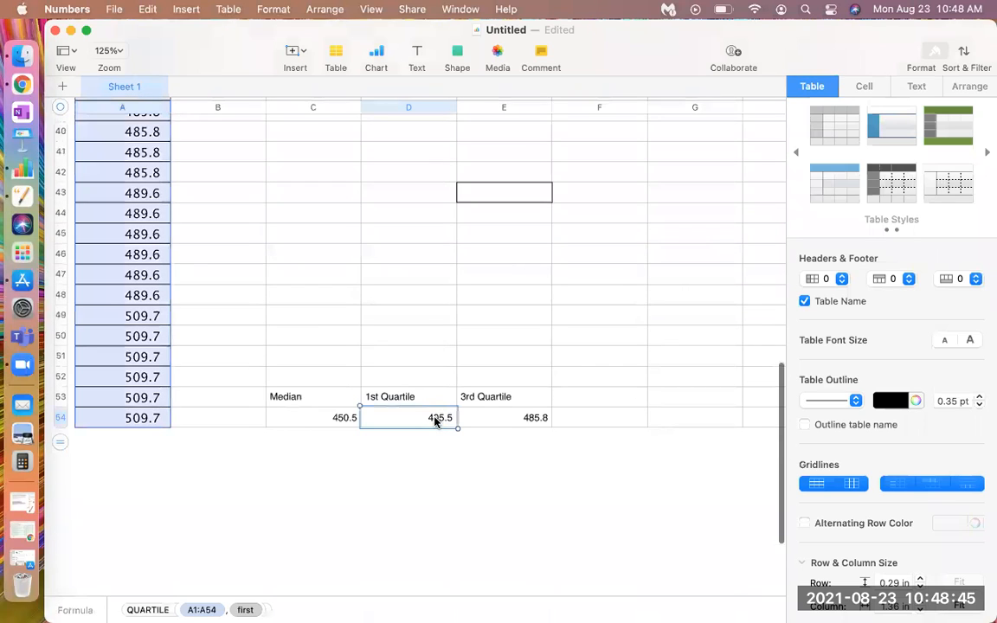
# Examine the sorted values in column A around A24 and further down, comparing them with the median and quartile results in row 54
pyautogui.scroll(10, 211, 394)
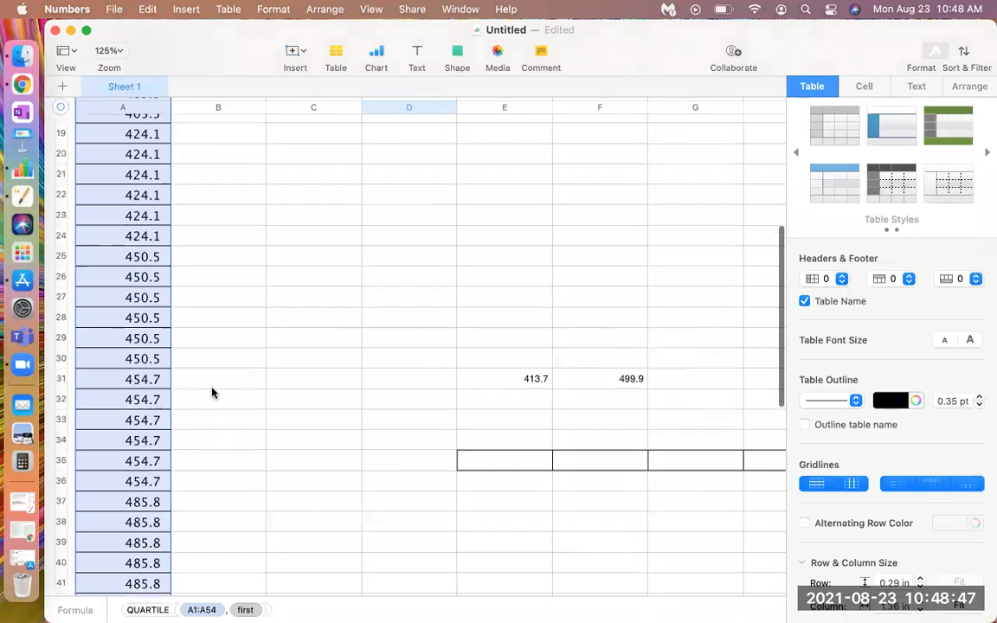
pyautogui.scroll(3, 211, 394)
pyautogui.click(112, 326)
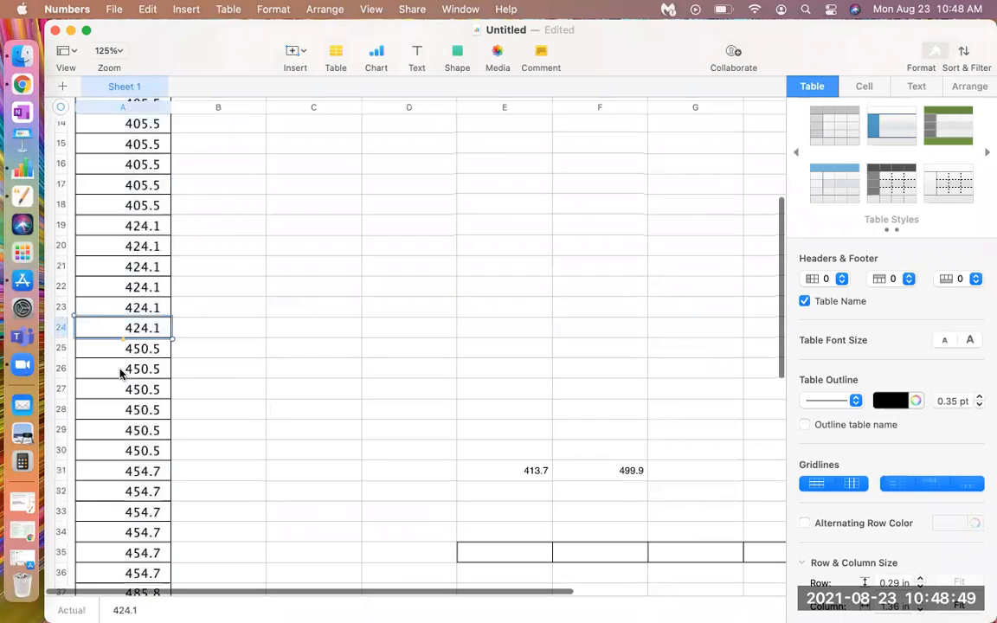
pyautogui.scroll(-6, 120, 373)
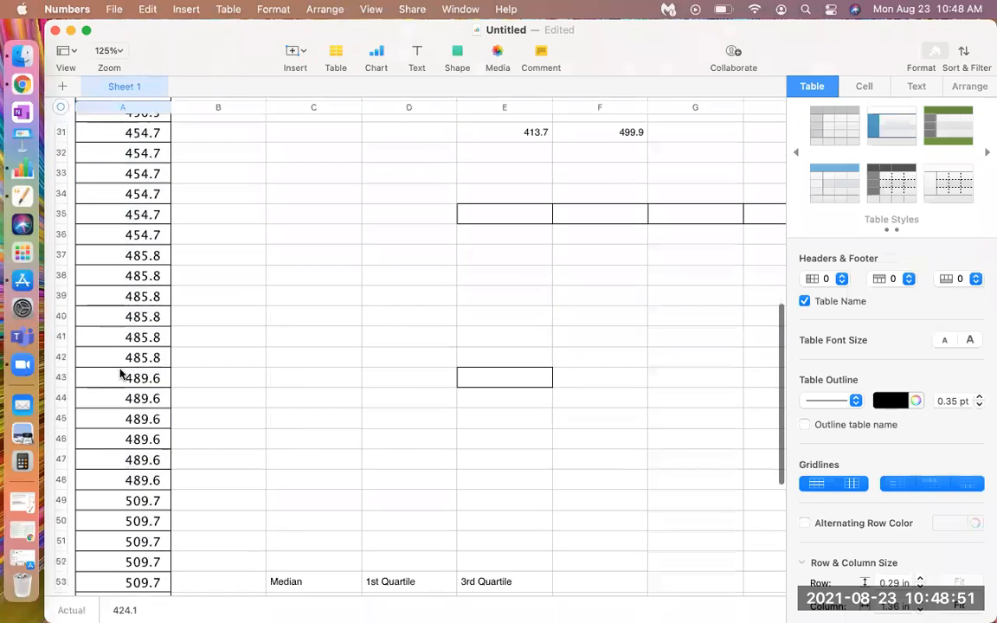
pyautogui.scroll(-2, 121, 372)
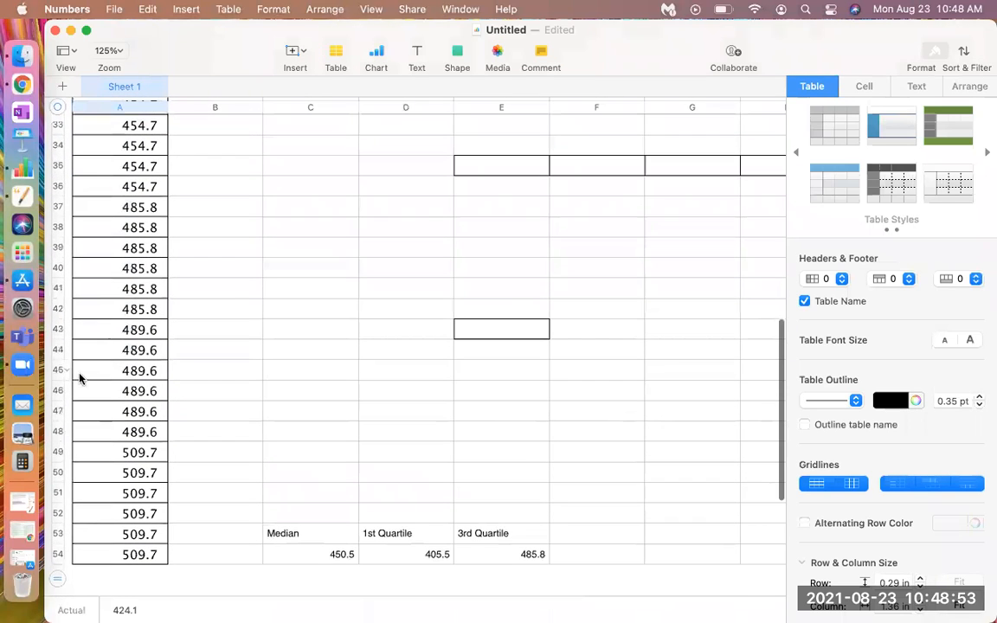
pyautogui.scroll(1, 138, 321)
pyautogui.scroll(2, 139, 320)
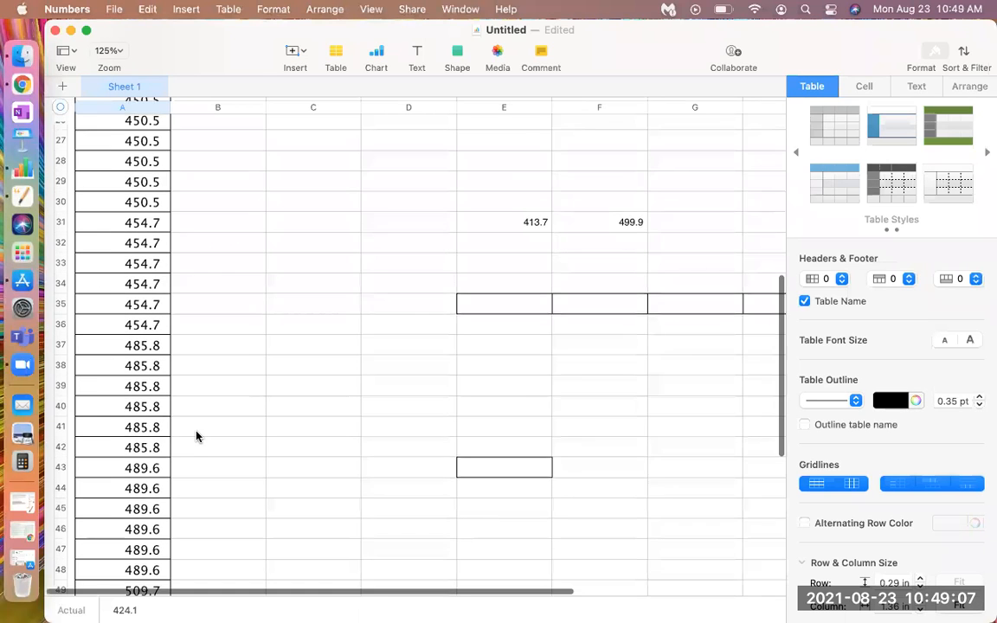
pyautogui.scroll(-2, 196, 436)
pyautogui.scroll(-3, 196, 436)
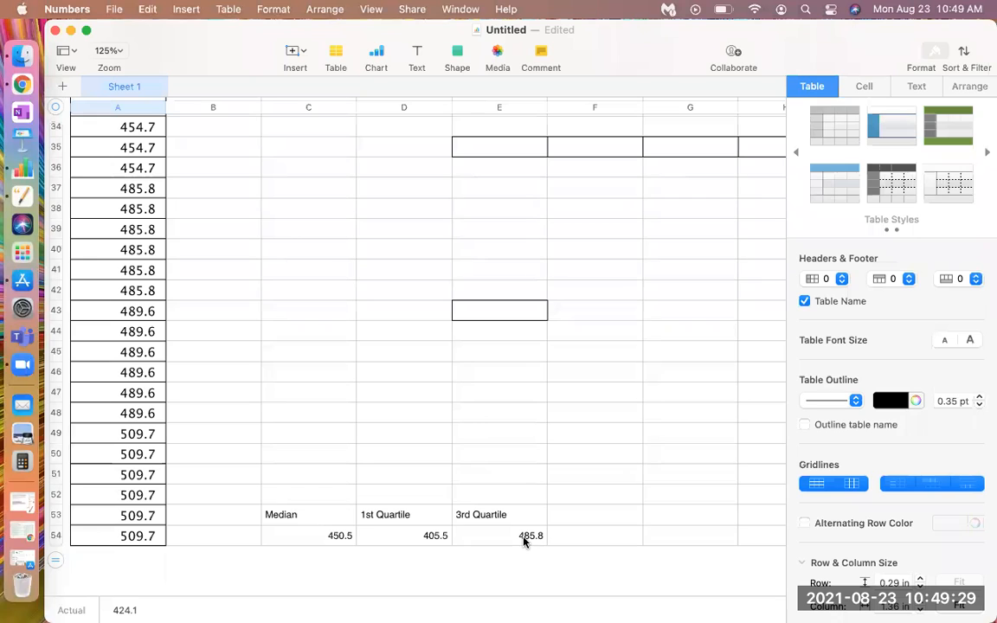
# Return to the top of column A and inspect the smallest values in A1 and A2
pyautogui.scroll(2, 344, 486)
pyautogui.scroll(15, 343, 487)
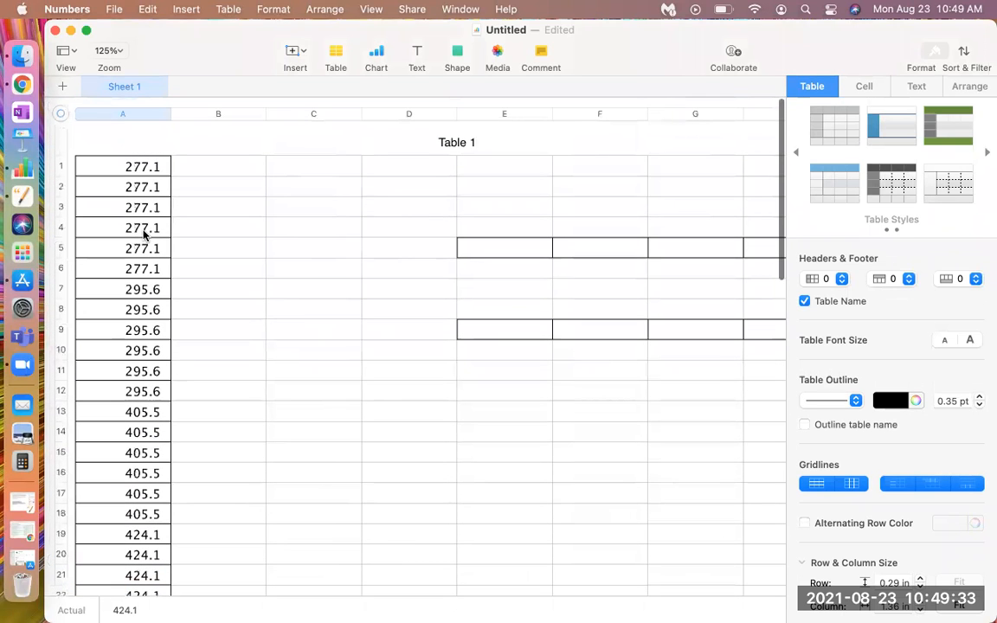
pyautogui.click(149, 194)
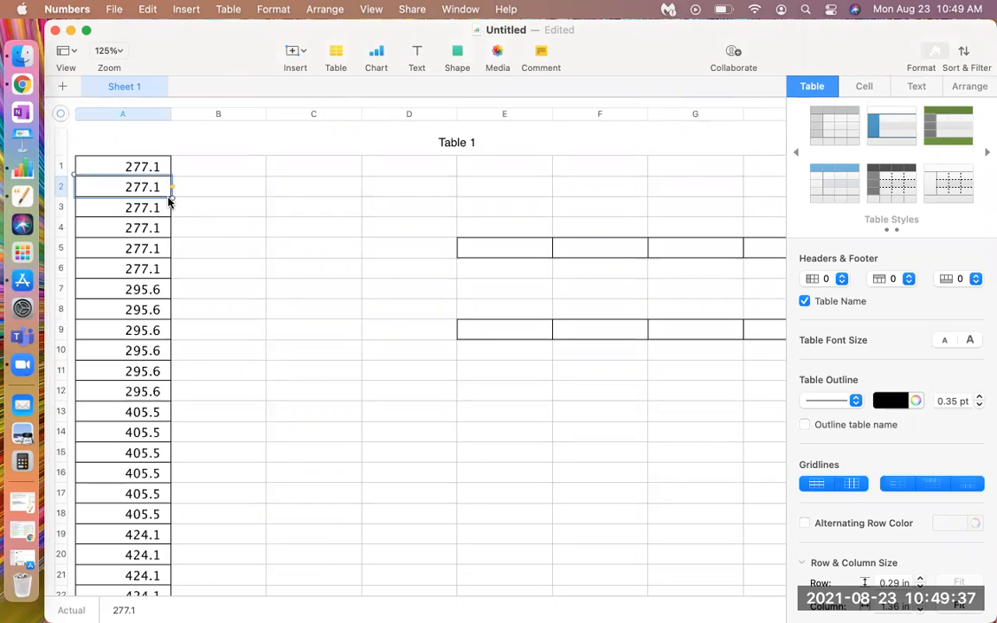
pyautogui.click(159, 169)
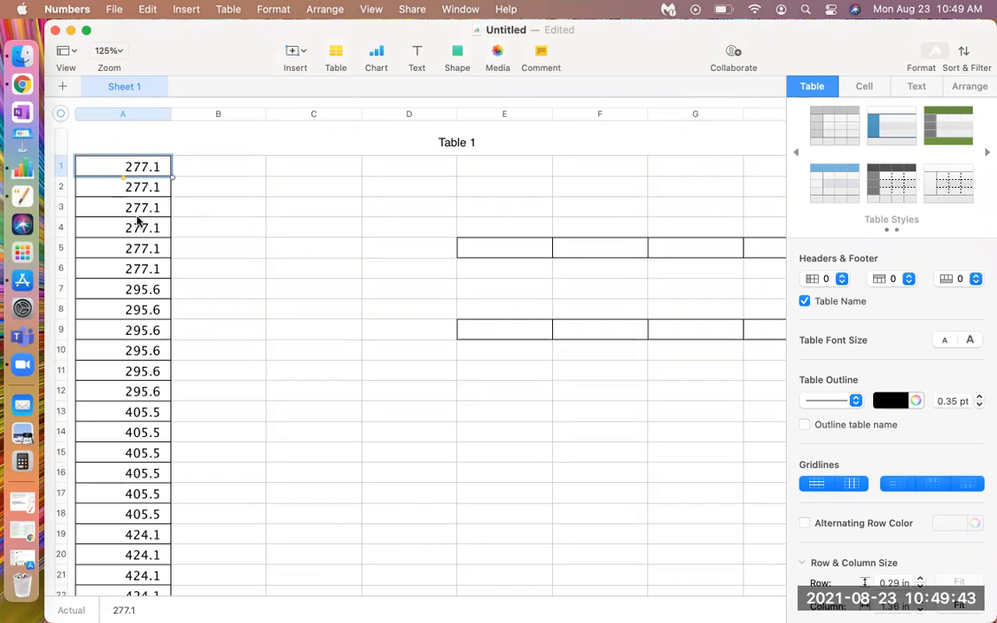
pyautogui.click(162, 194)
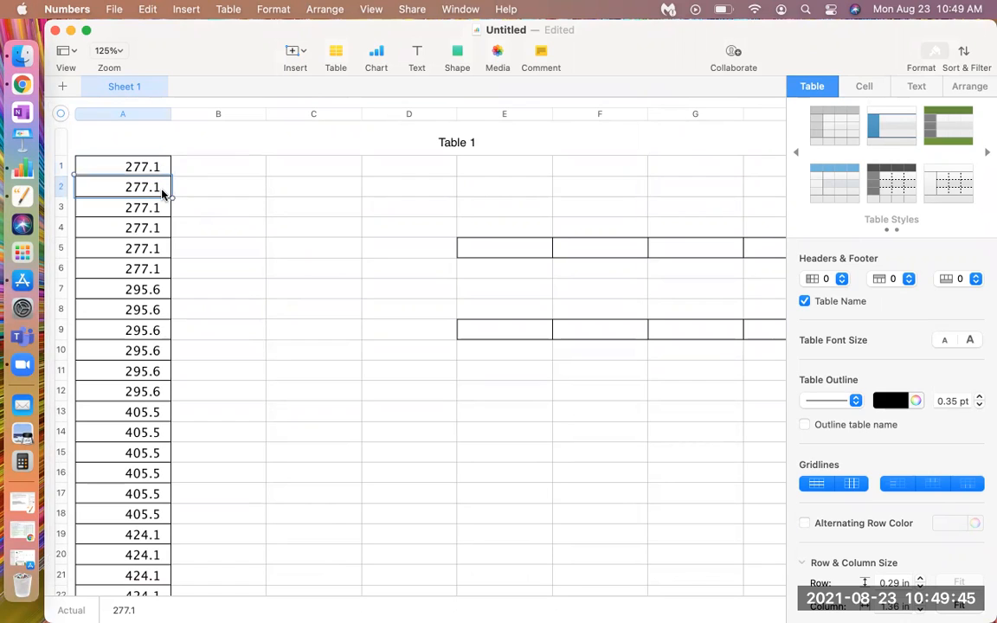
pyautogui.click(156, 169)
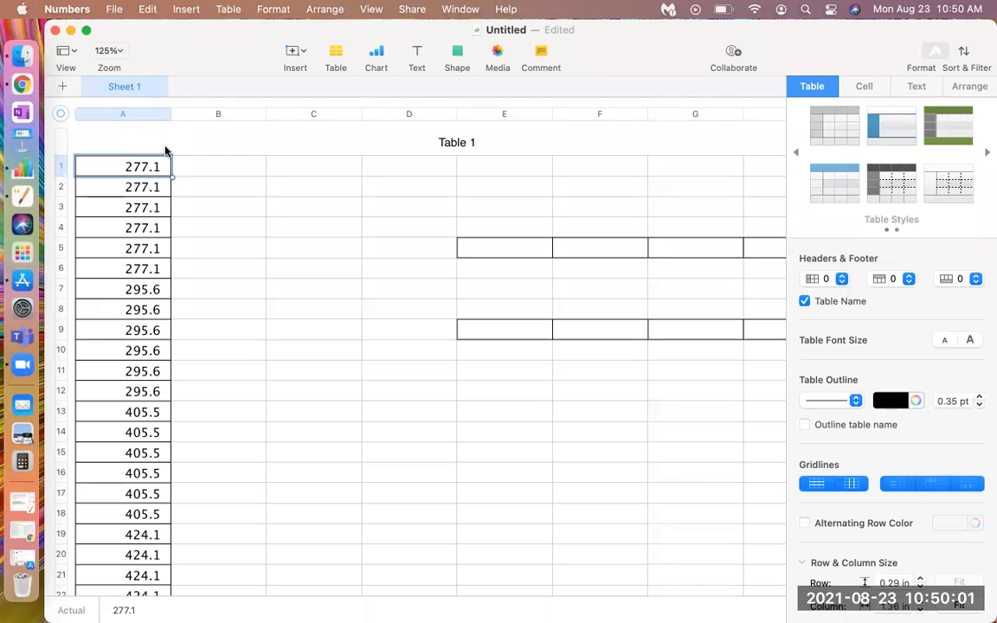
# Start a formula in F53, beside the 3rd Quartile label, and insert the AVERAGE function from the statistical functions
pyautogui.scroll(-15, 413, 341)
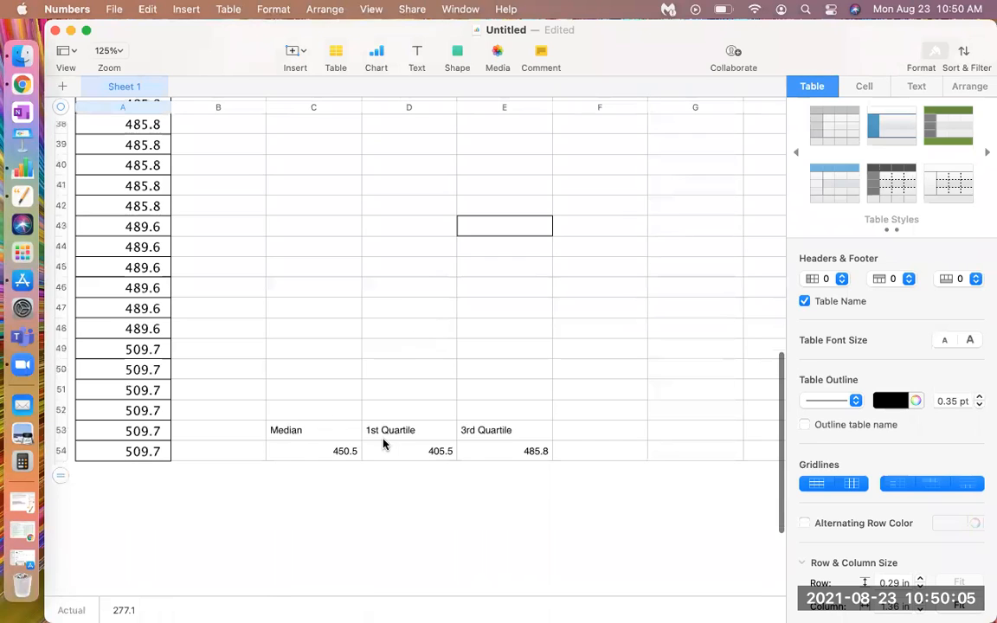
pyautogui.click(604, 428)
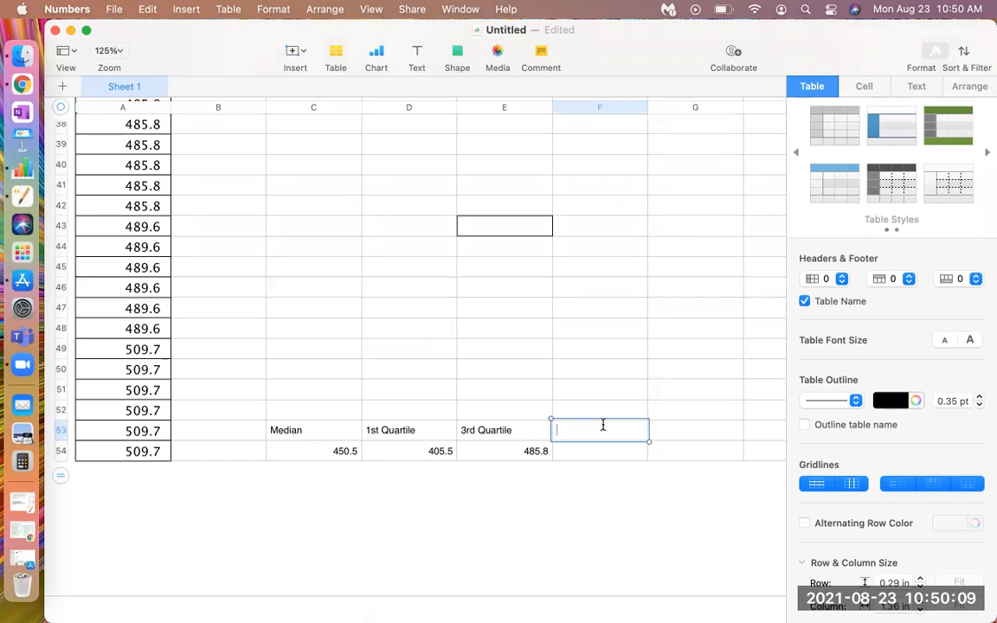
pyautogui.write('=')
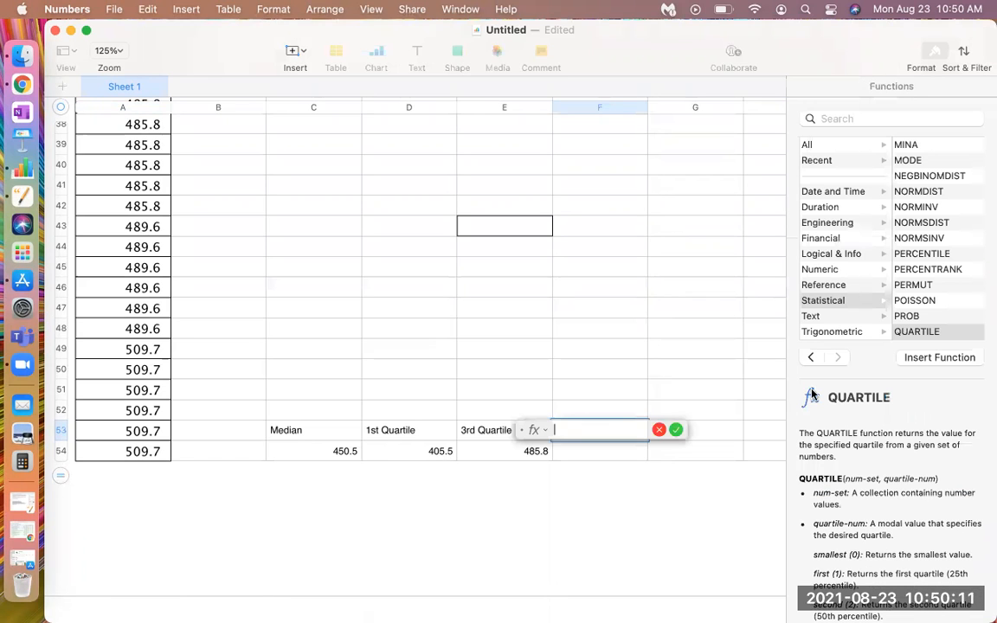
pyautogui.scroll(10, 919, 171)
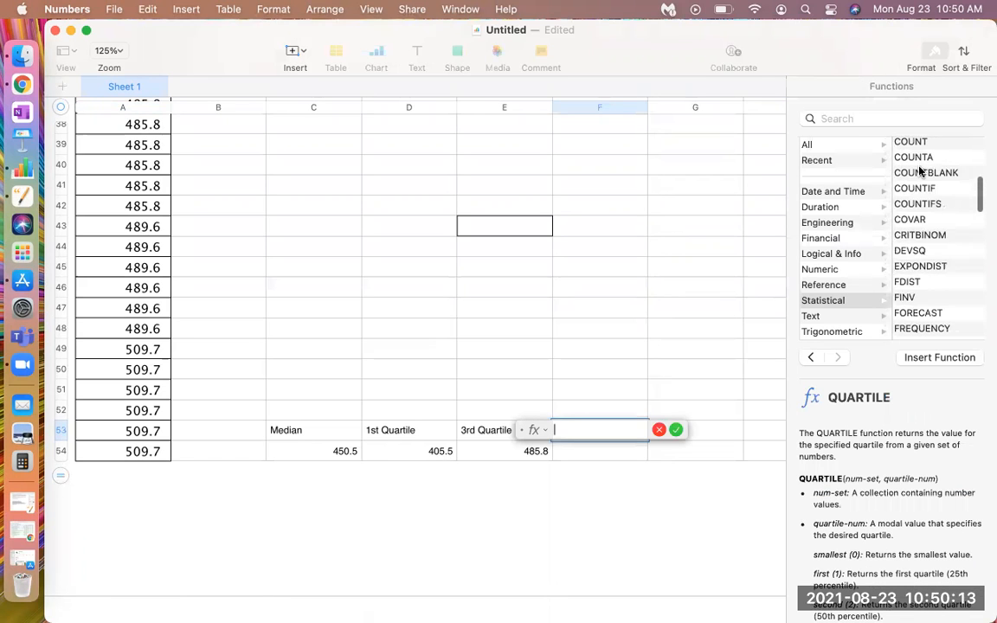
pyautogui.scroll(4, 920, 171)
pyautogui.click(913, 161)
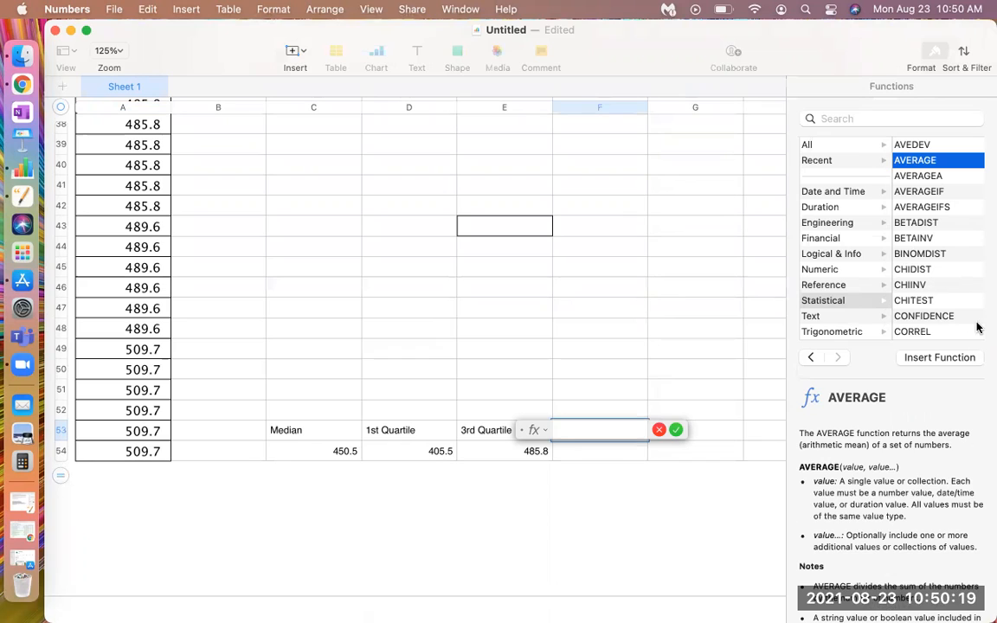
pyautogui.click(950, 358)
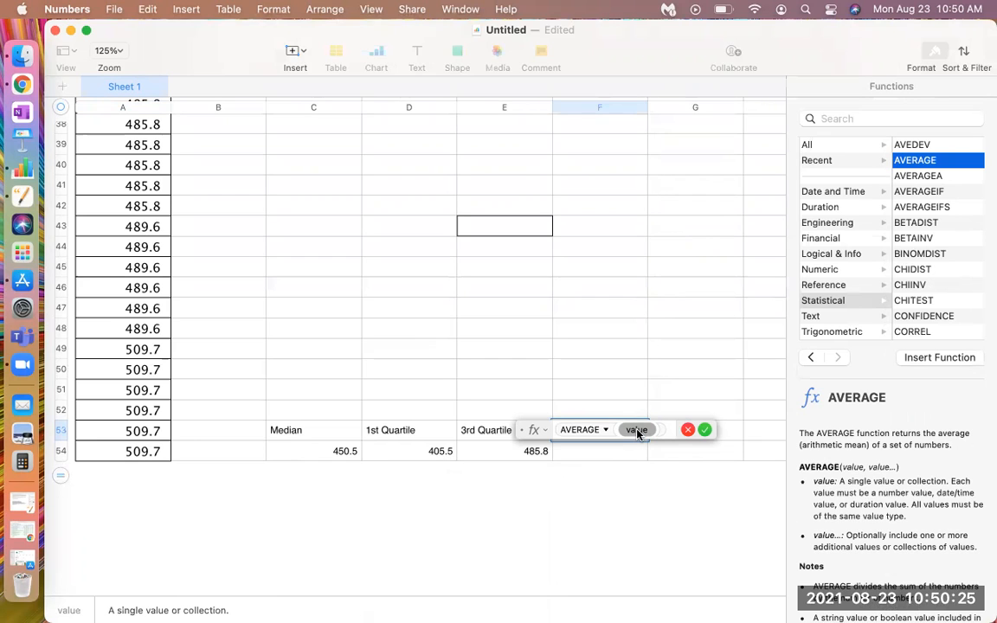
# Set the AVERAGE function's range to A1:A54, without a second value argument, and accept the formula
pyautogui.write('A1')
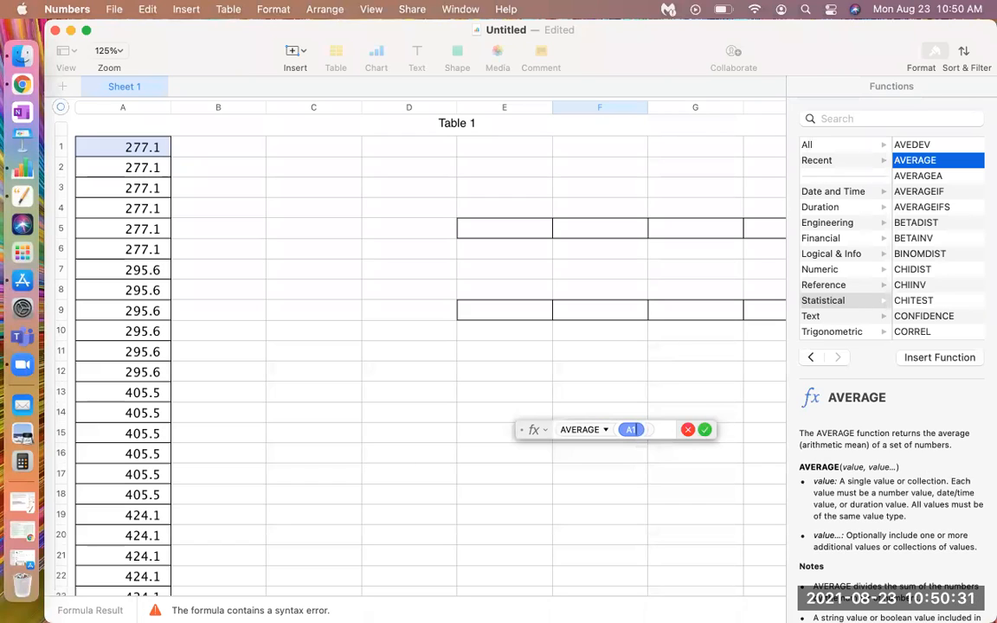
pyautogui.write(':A54')
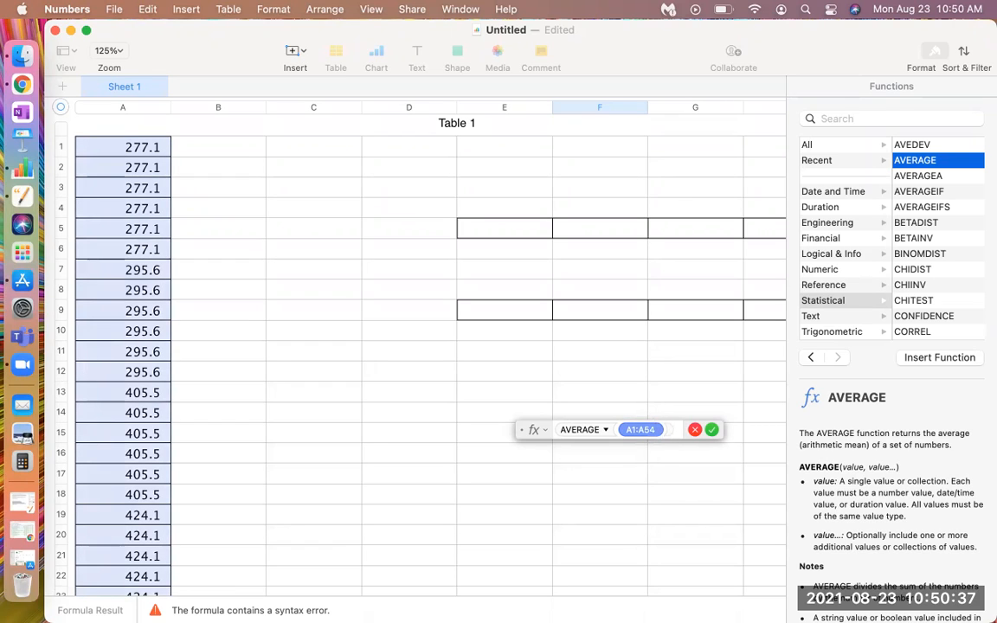
pyautogui.click(663, 429)
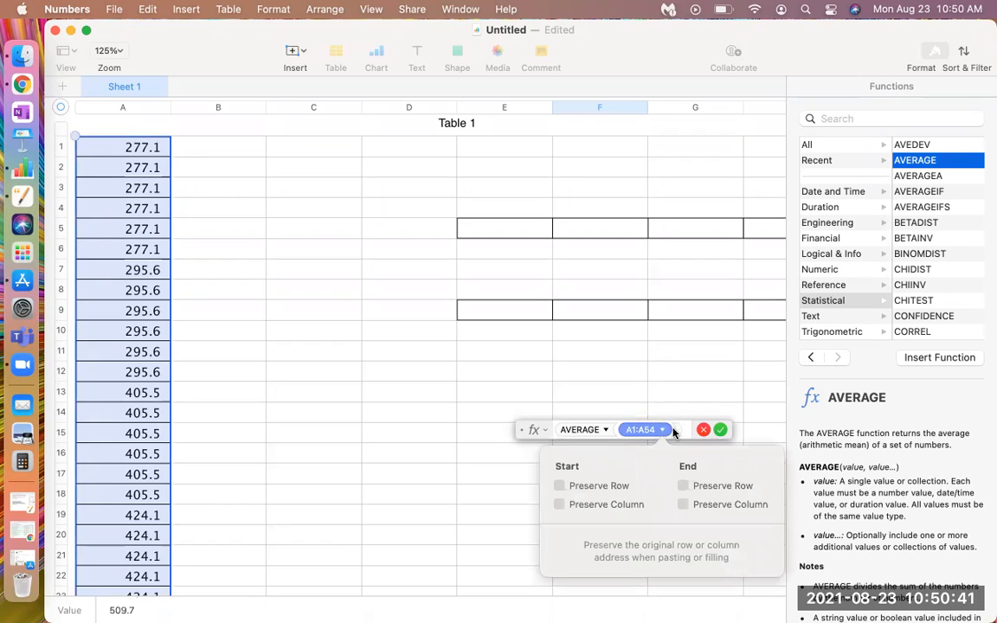
pyautogui.click(672, 429)
pyautogui.click(673, 430)
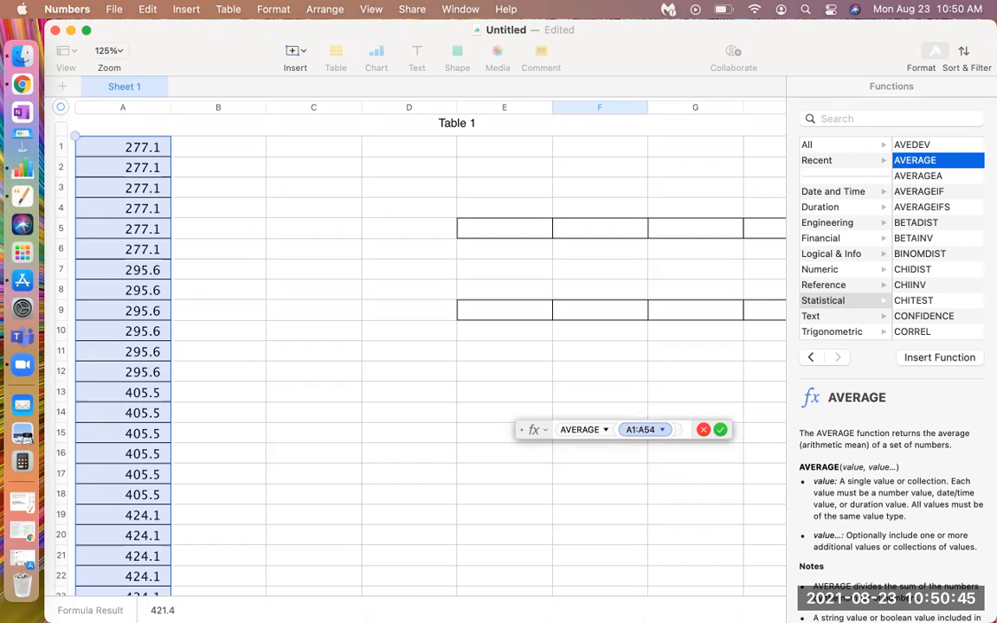
pyautogui.write(',')
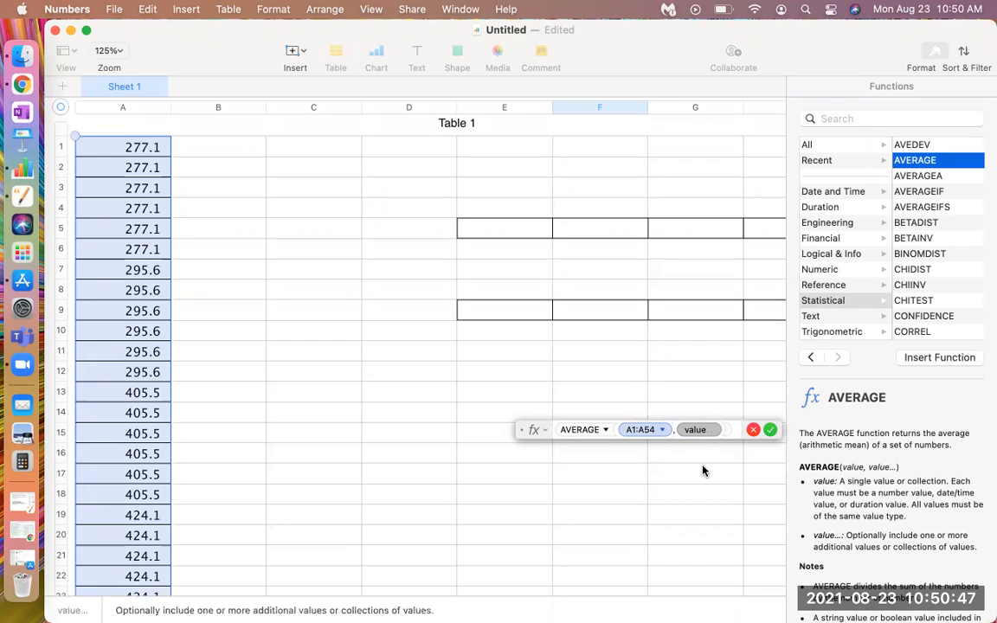
pyautogui.press('BackSpace')
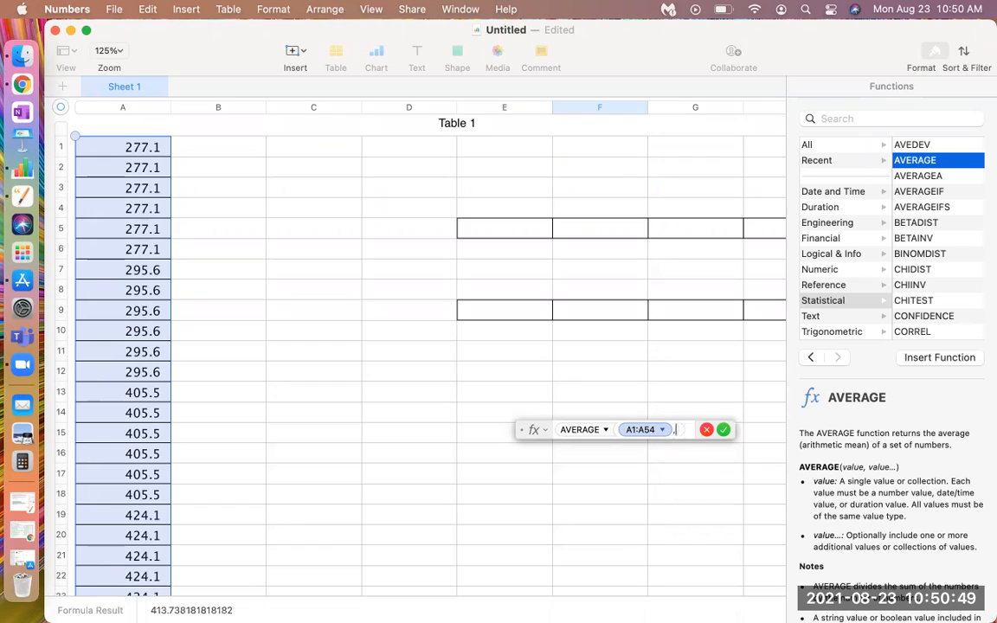
pyautogui.press('BackSpace')
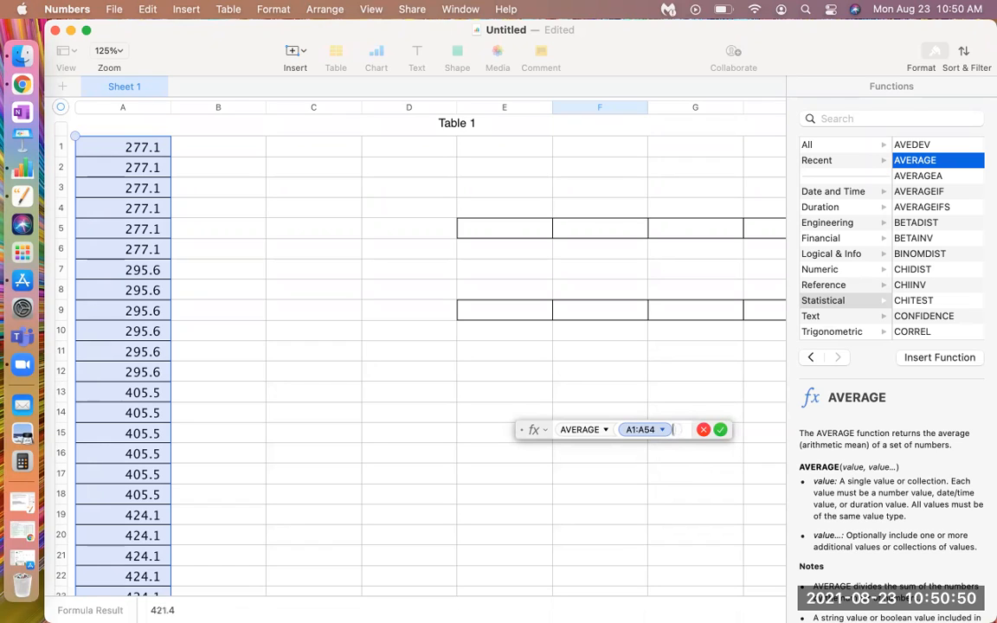
pyautogui.click(720, 432)
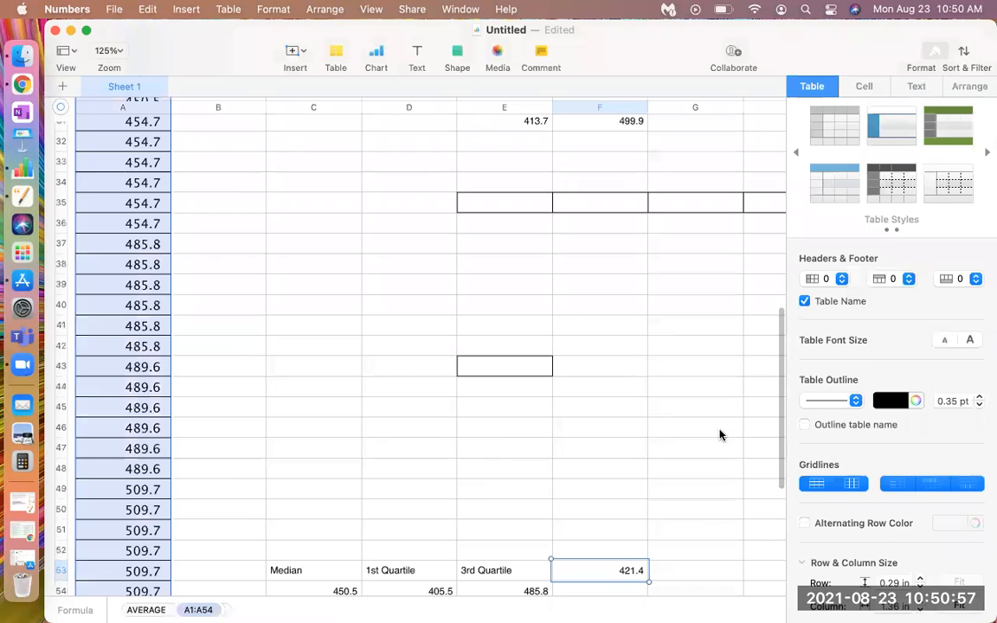
# Move the average formula from F53 down to F54 and label F53 "Average"
pyautogui.scroll(-3, 624, 481)
pyautogui.click(605, 485)
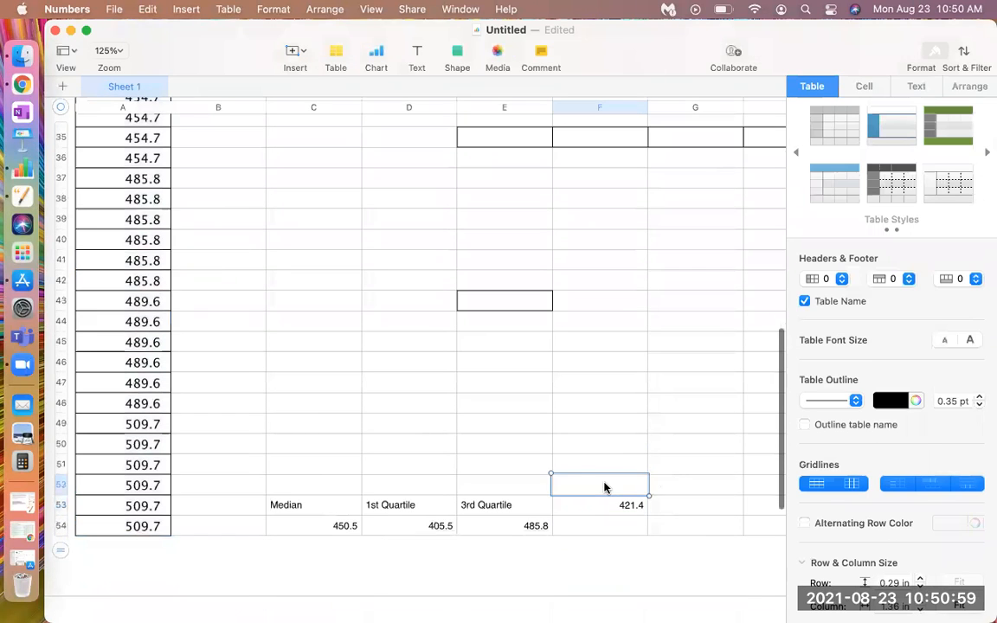
pyautogui.click(611, 514)
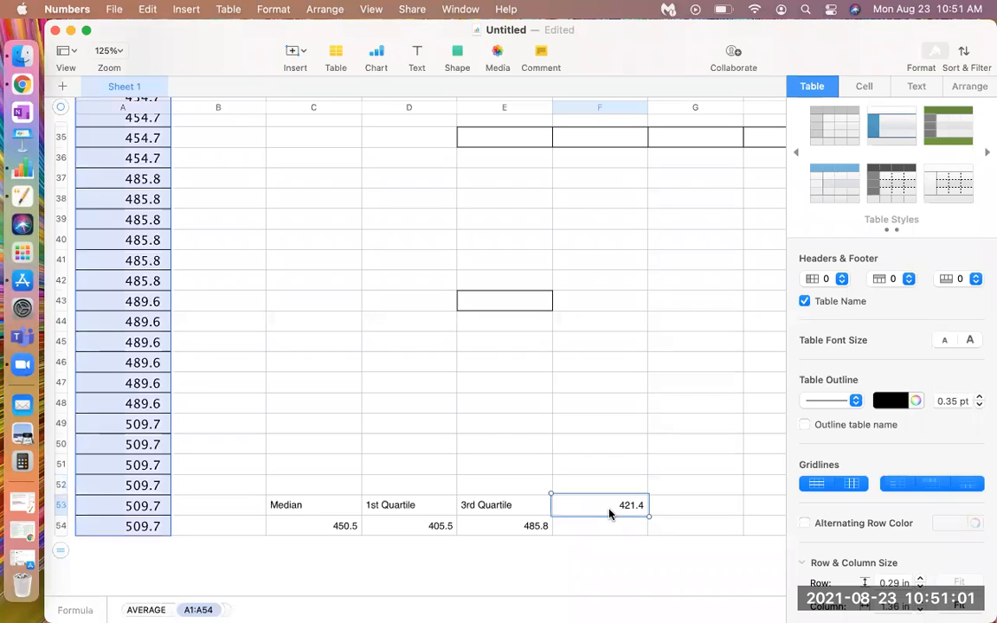
pyautogui.press('Delete')
pyautogui.click(610, 530)
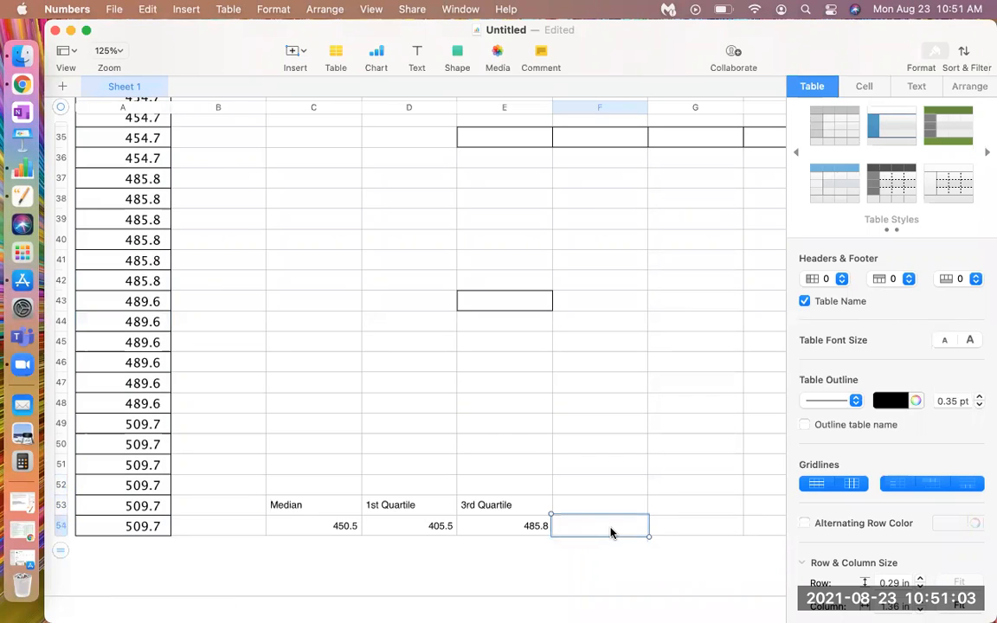
pyautogui.write('424.122641509434')
pyautogui.click(594, 504)
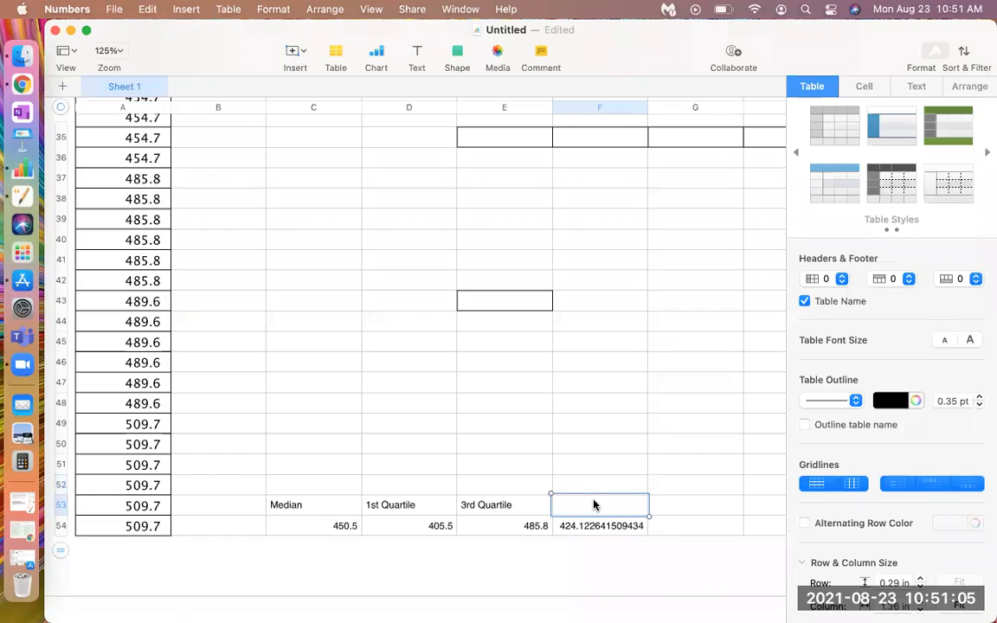
pyautogui.write('Average')
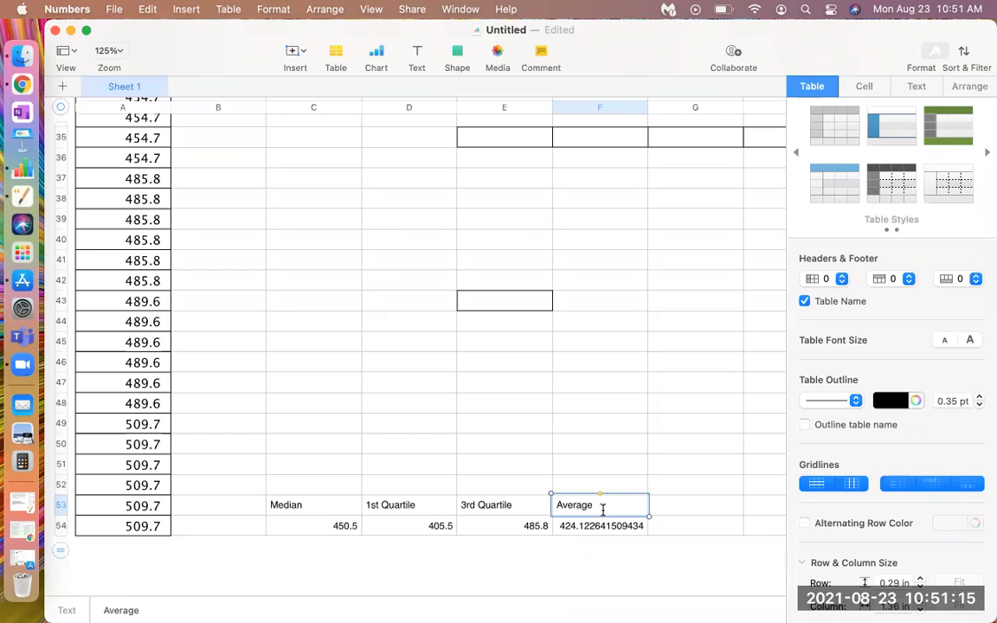
pyautogui.click(588, 466)
pyautogui.write('=')
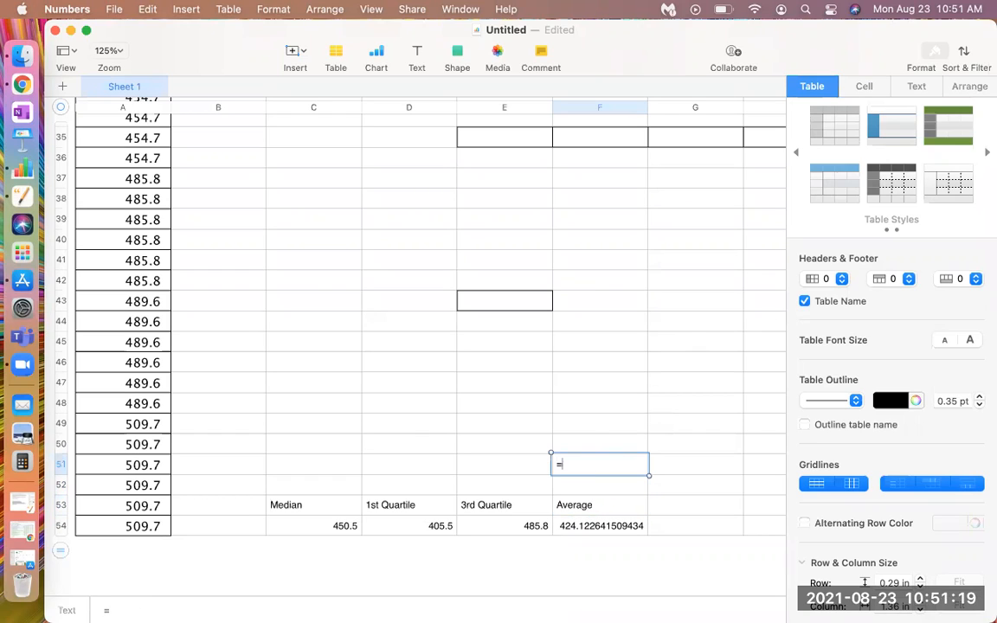
pyautogui.write('AVER')
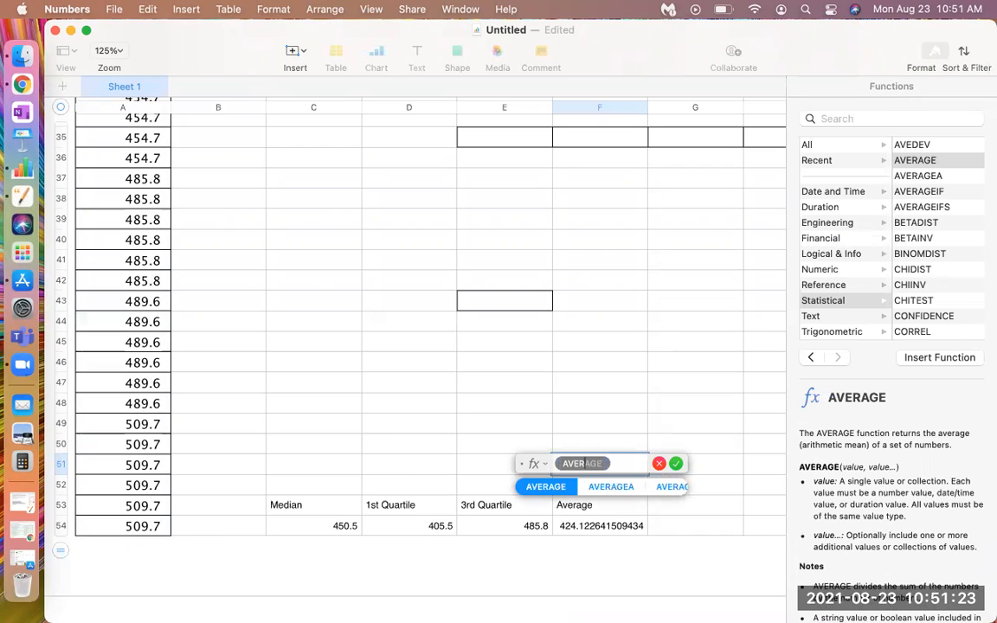
pyautogui.click(540, 486)
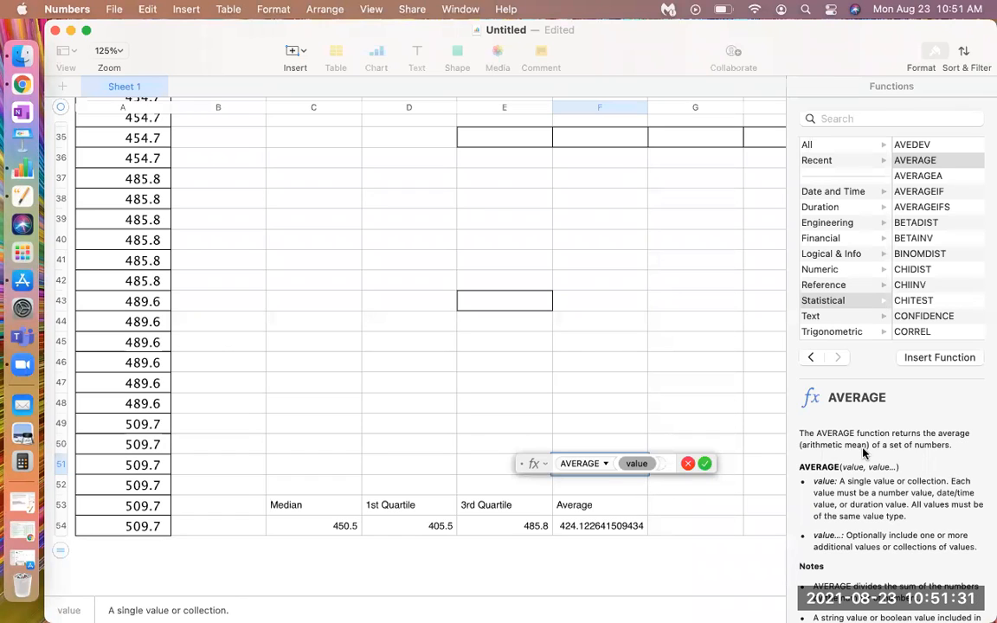
pyautogui.click(689, 465)
pyautogui.click(674, 511)
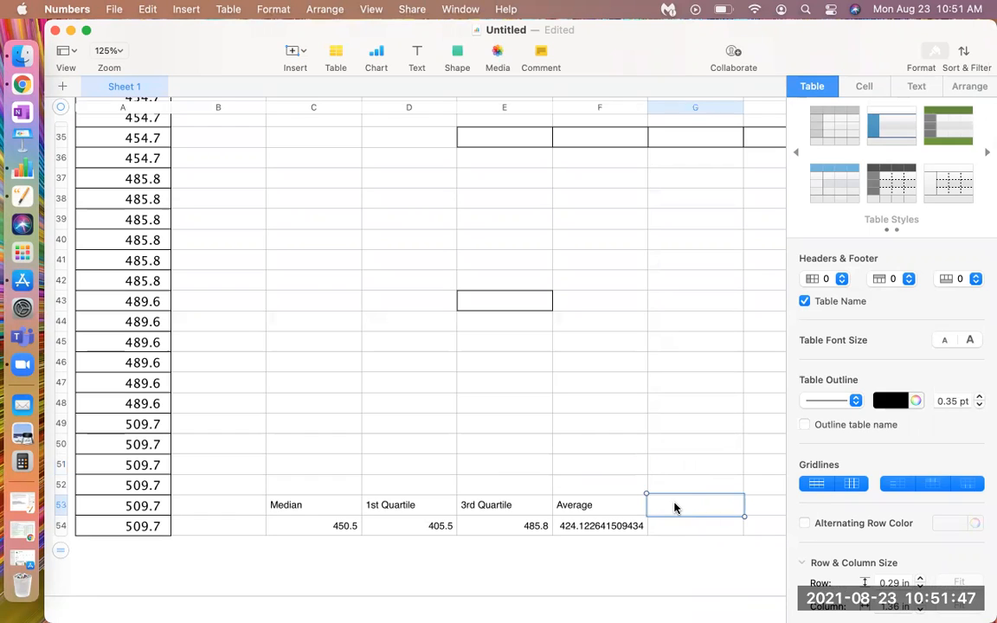
pyautogui.write('Mode')
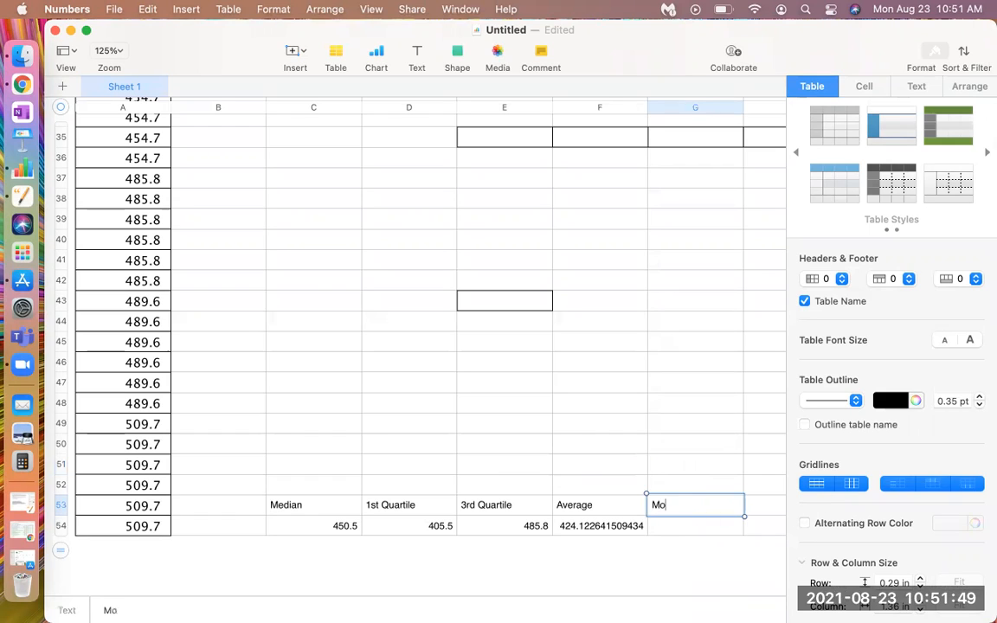
pyautogui.press('BackSpace')
pyautogui.press('BackSpace')
pyautogui.press('BackSpace')
pyautogui.press('BackSpace')
# Start a formula in G53, beside the Average label, and insert the MODE function from the statistical functions
pyautogui.write('=')
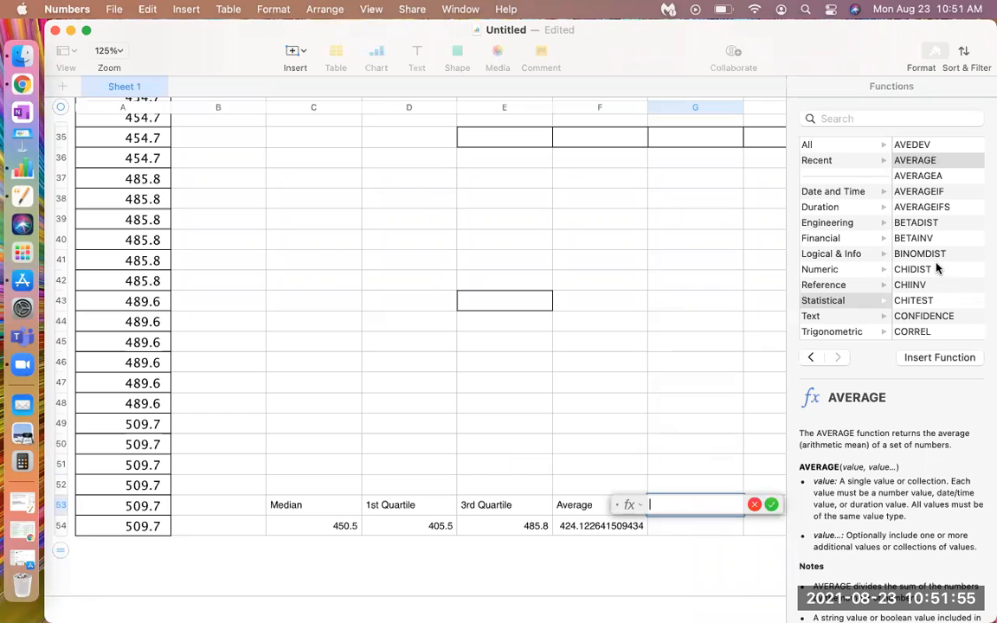
pyautogui.scroll(-3, 938, 269)
pyautogui.scroll(-6, 938, 269)
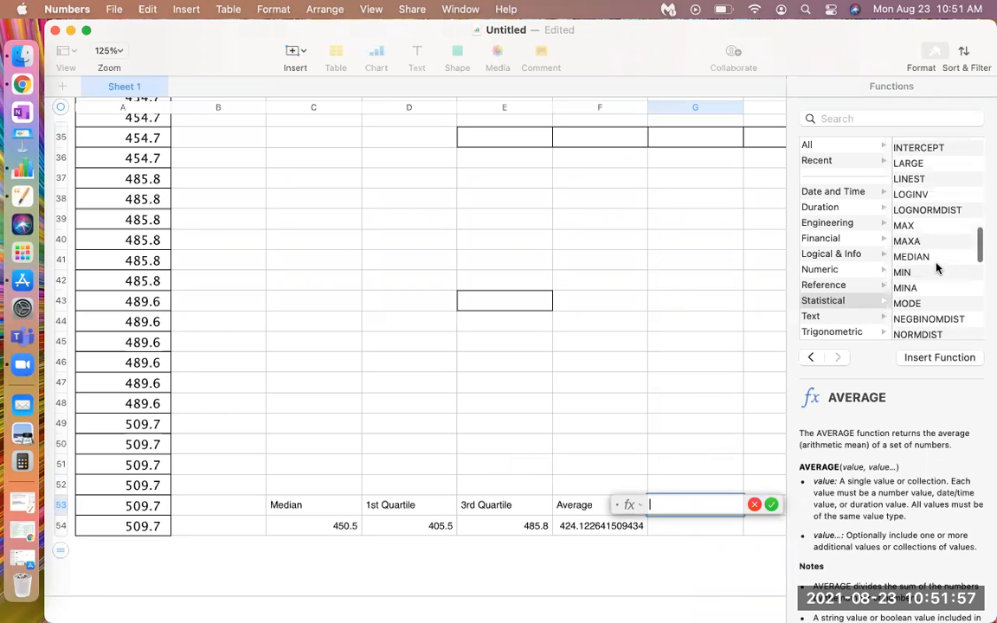
pyautogui.click(916, 301)
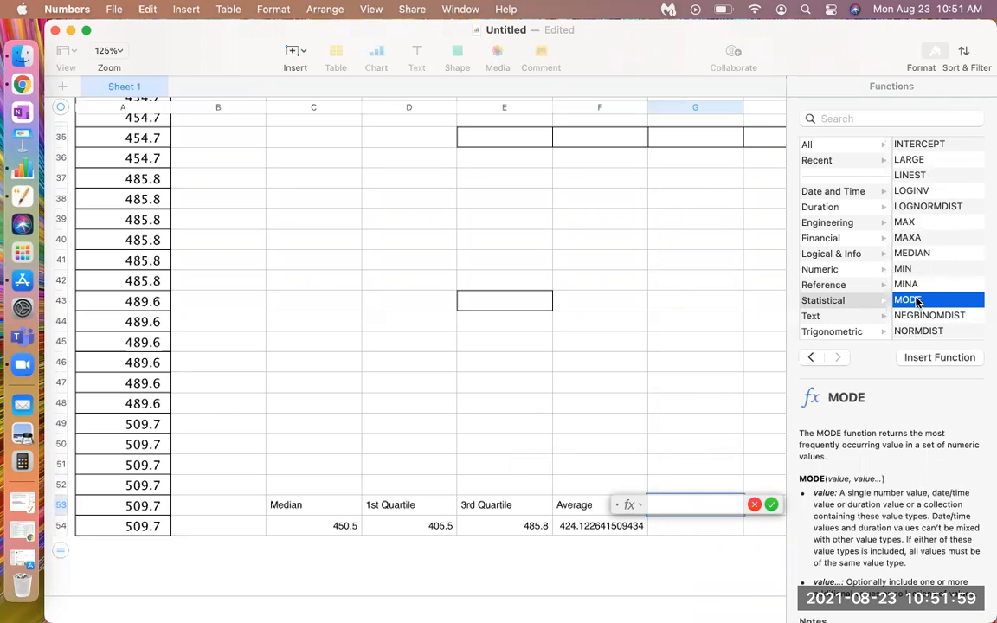
pyautogui.click(932, 357)
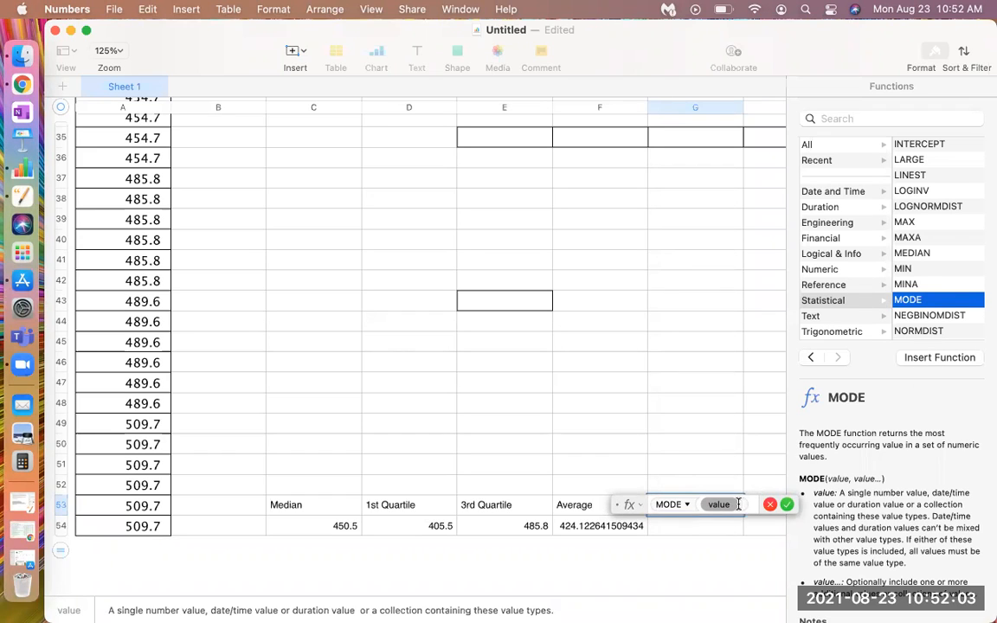
# Set the MODE function's range in G53 to A1:A54 and accept the formula
pyautogui.press('BackSpace')
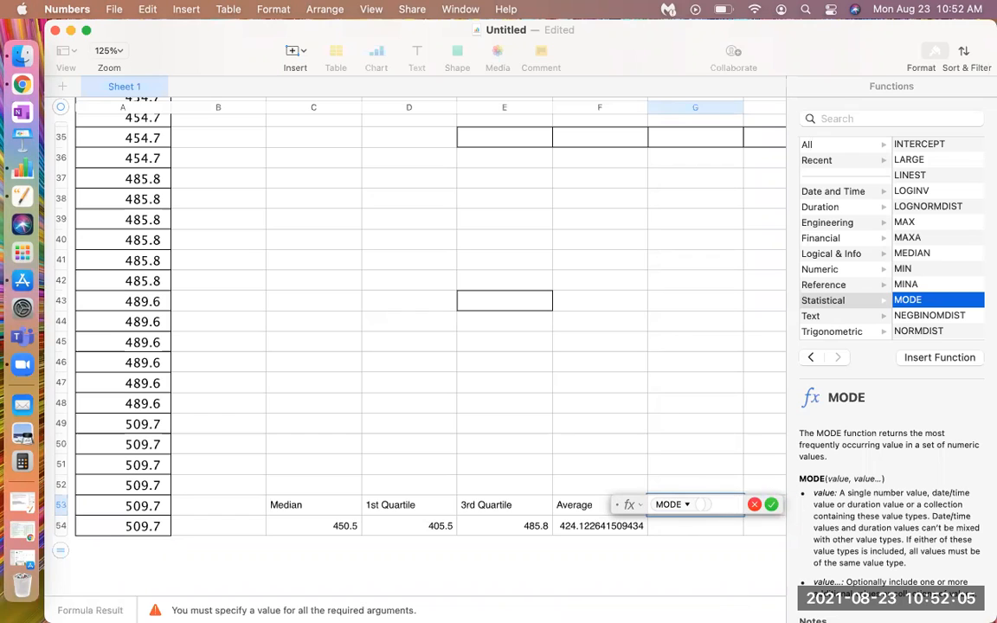
pyautogui.write('A1')
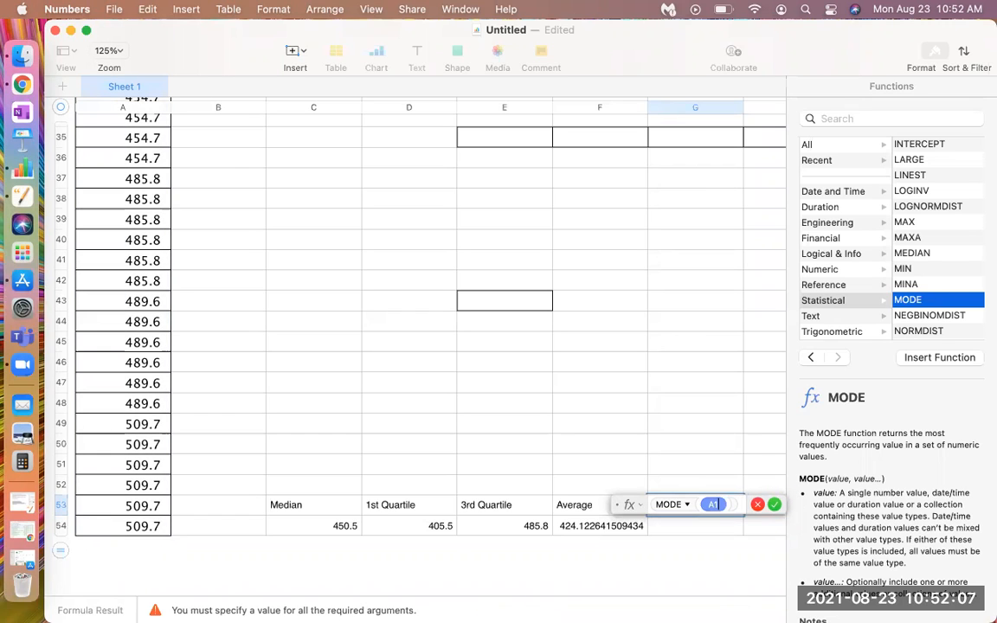
pyautogui.write(':')
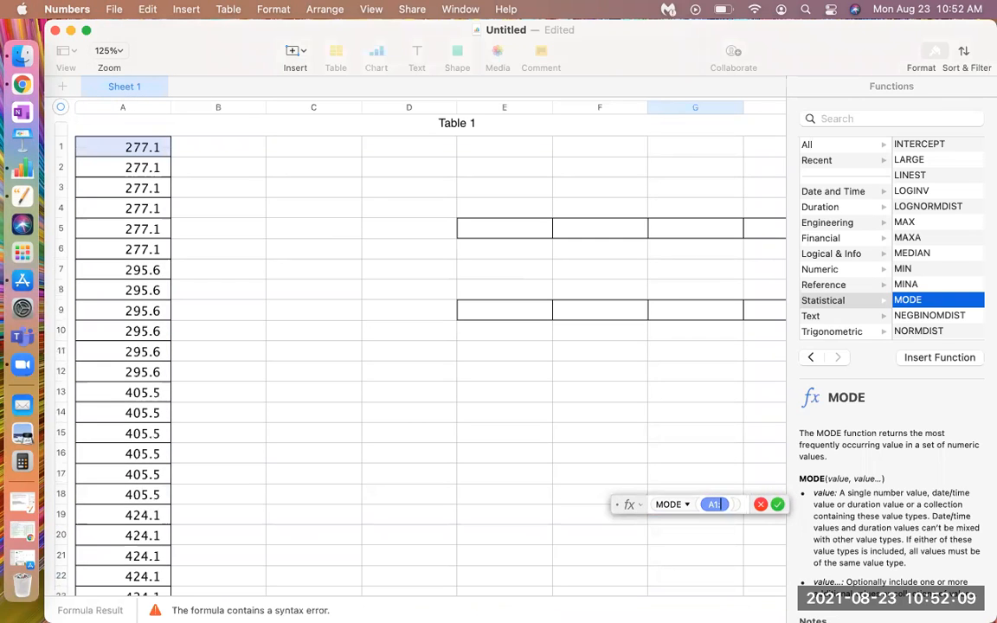
pyautogui.write('A54')
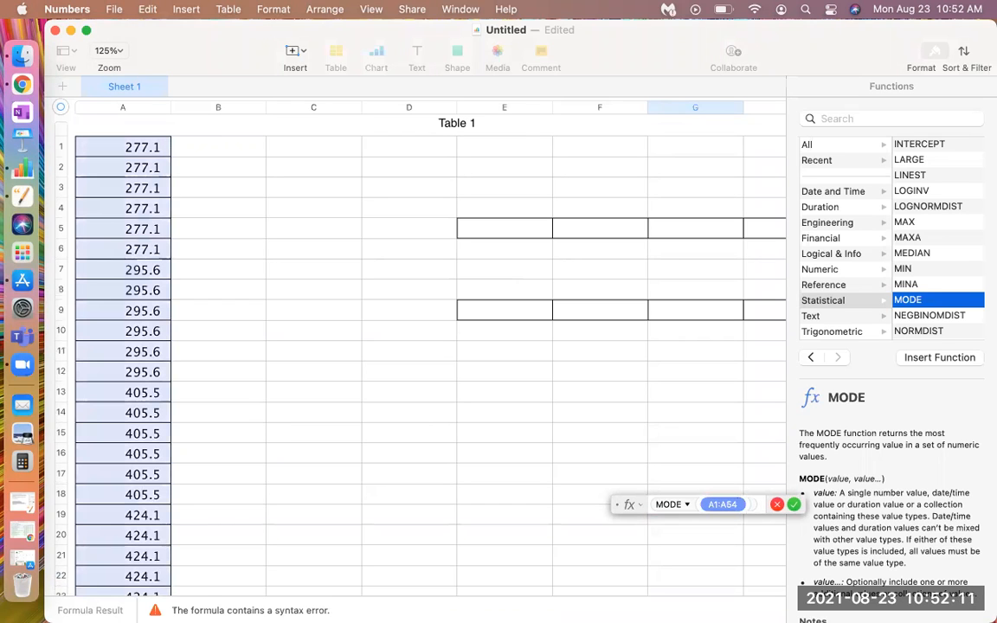
pyautogui.click(794, 505)
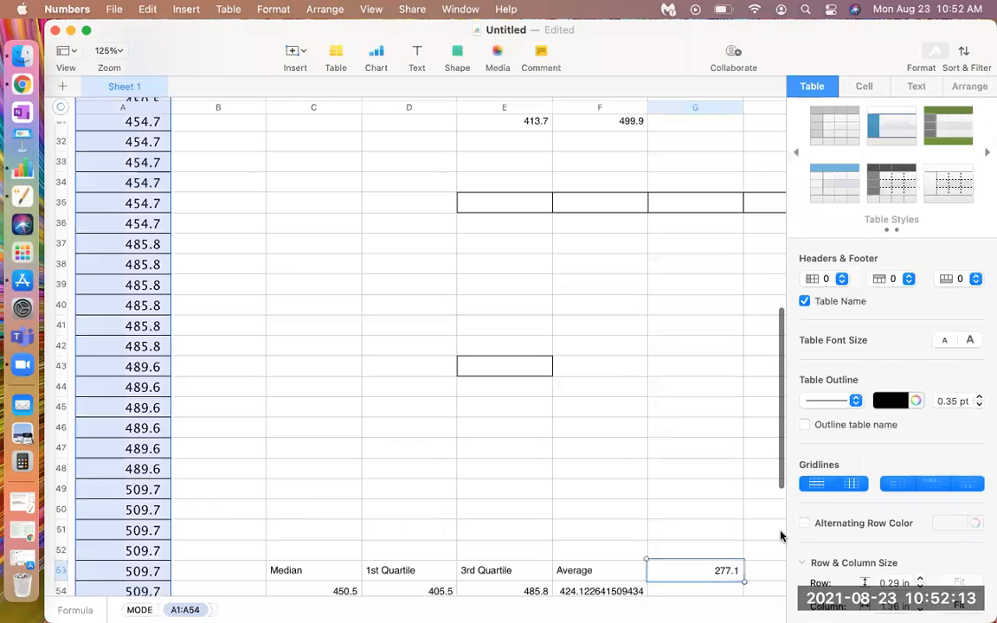
# Try to move the mode formula from G53 down to G54
pyautogui.scroll(-5, 706, 528)
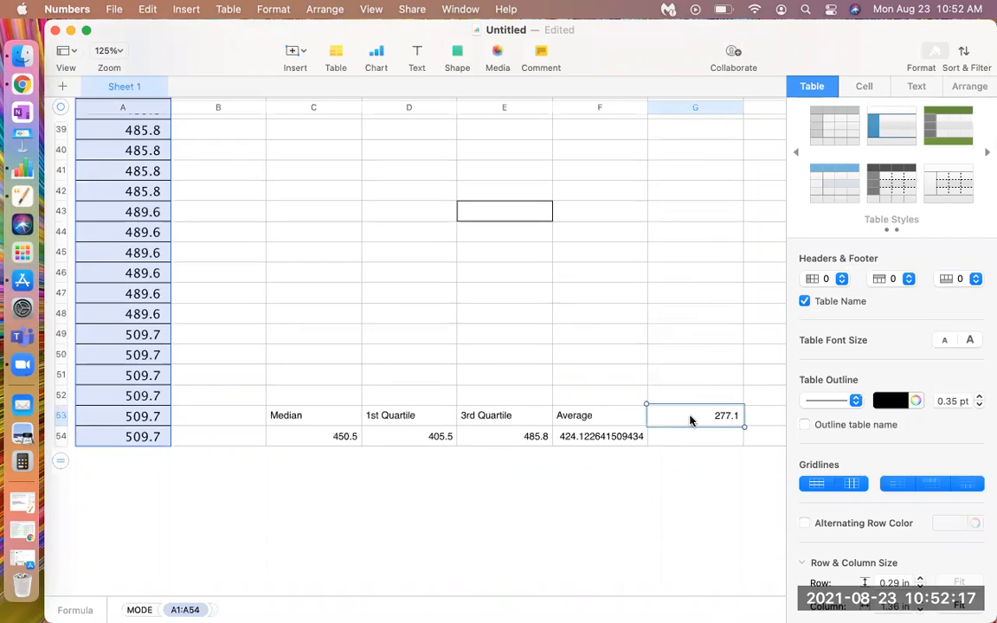
pyautogui.click(692, 444)
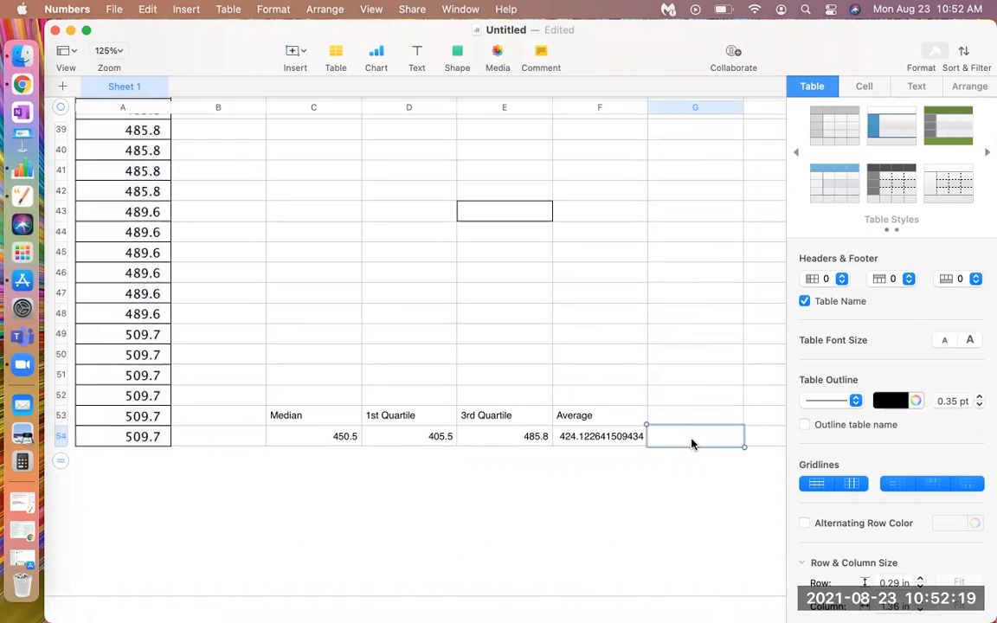
pyautogui.write('295.6')
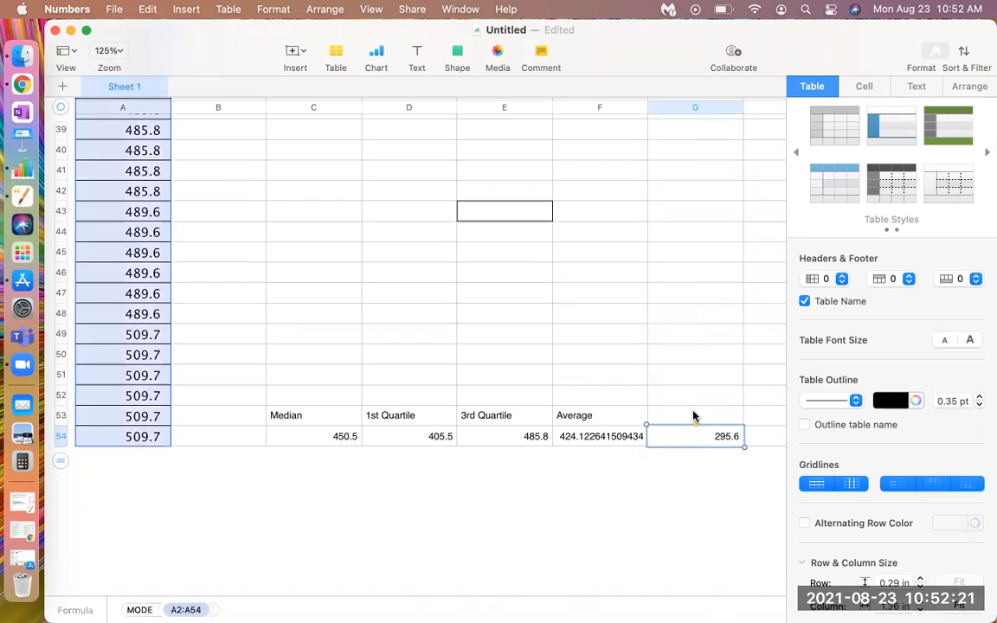
# Remove the mode formula from G54 and put it back in G53 with the range A1:A54
pyautogui.click(694, 416)
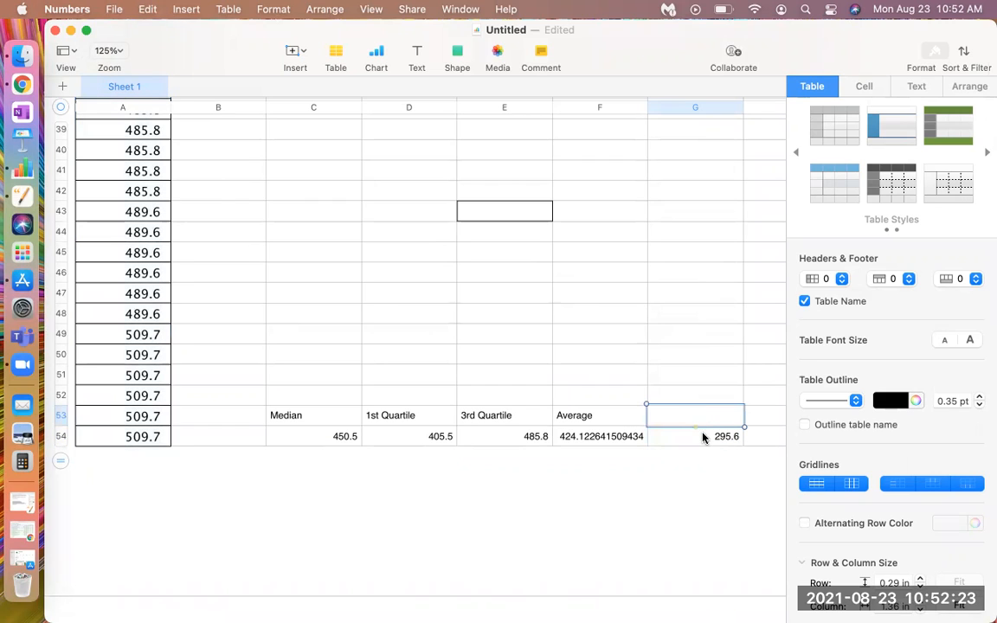
pyautogui.click(703, 437)
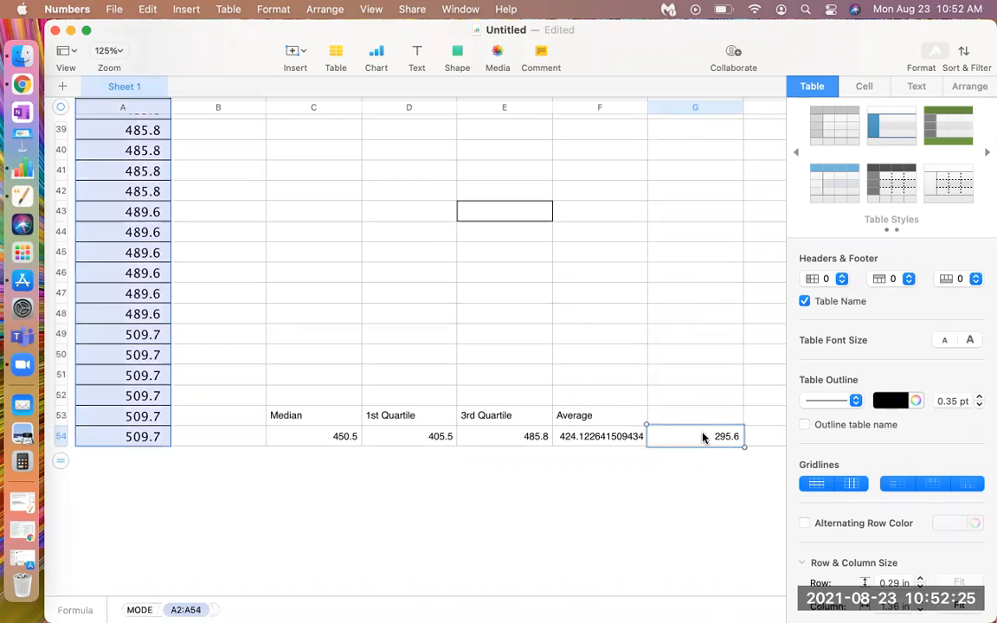
pyautogui.press('Delete')
pyautogui.click(695, 423)
pyautogui.write('277.1')
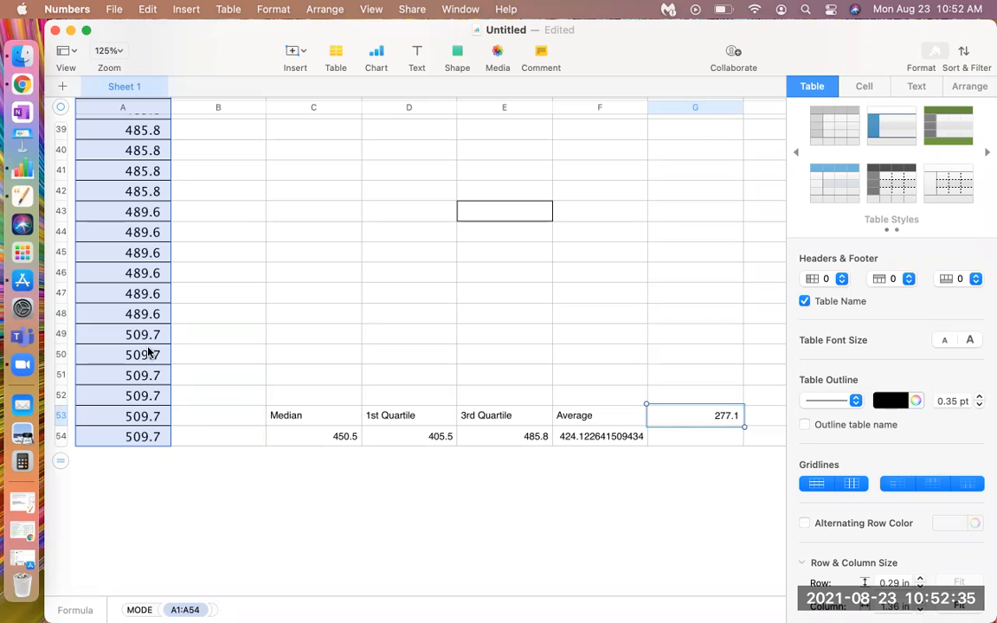
# Return to the start of column A and count the repeated smallest values from A6 up to A1
pyautogui.scroll(15, 148, 353)
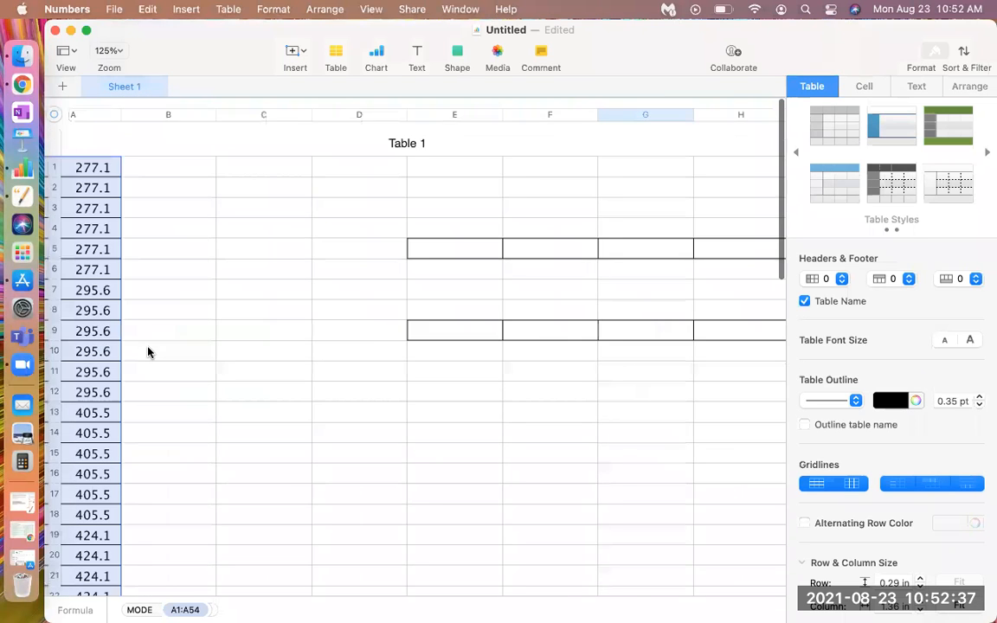
pyautogui.click(147, 266)
pyautogui.click(145, 255)
pyautogui.click(144, 234)
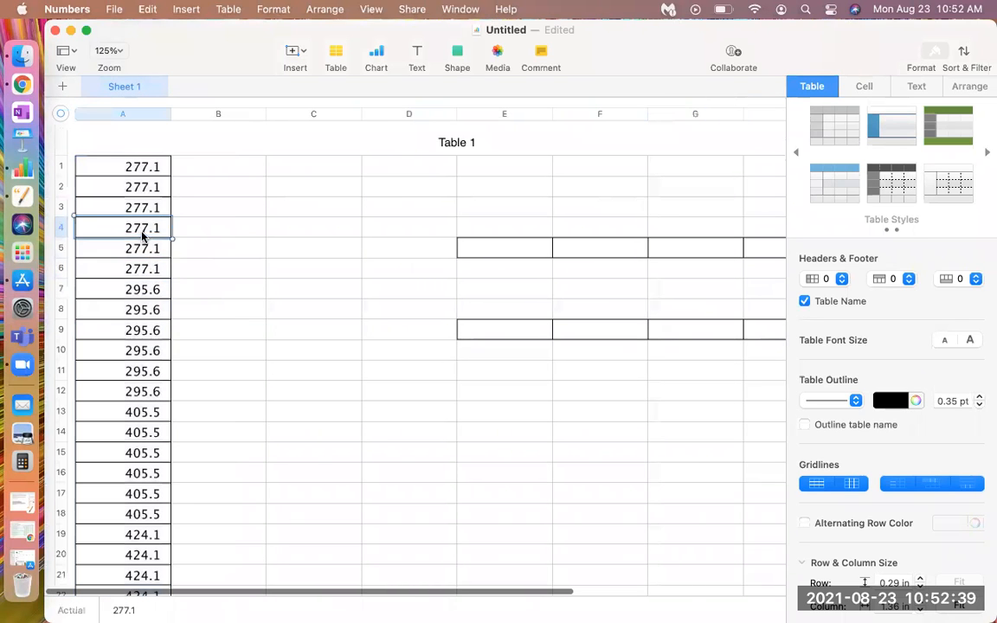
pyautogui.click(139, 209)
pyautogui.click(134, 189)
pyautogui.click(133, 168)
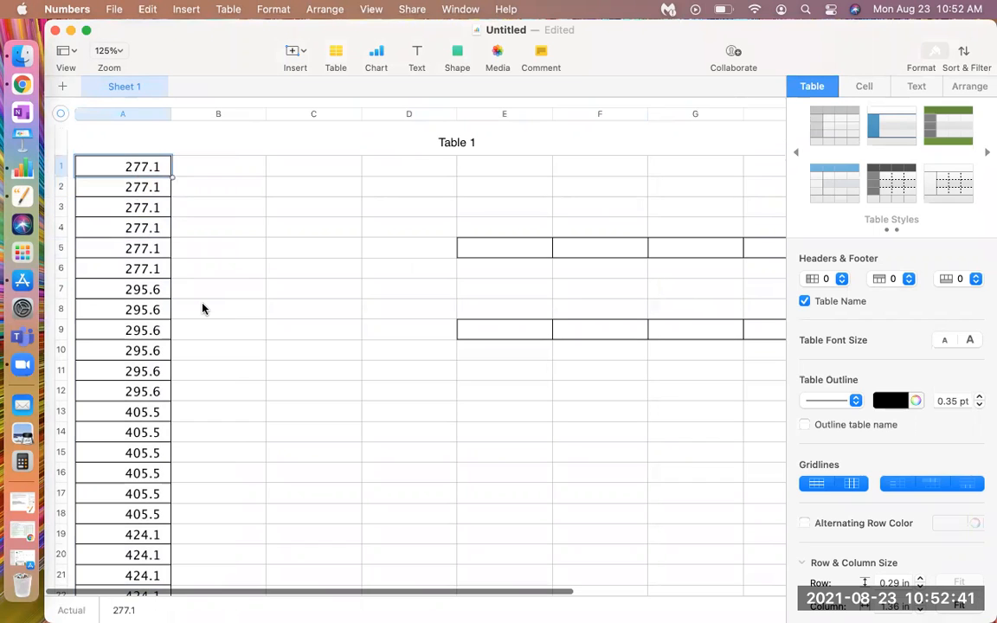
# Go to the end of column A and count the repeated largest values from A54 up to A49
pyautogui.scroll(-10, 202, 309)
pyautogui.scroll(-6, 202, 310)
pyautogui.scroll(2, 164, 312)
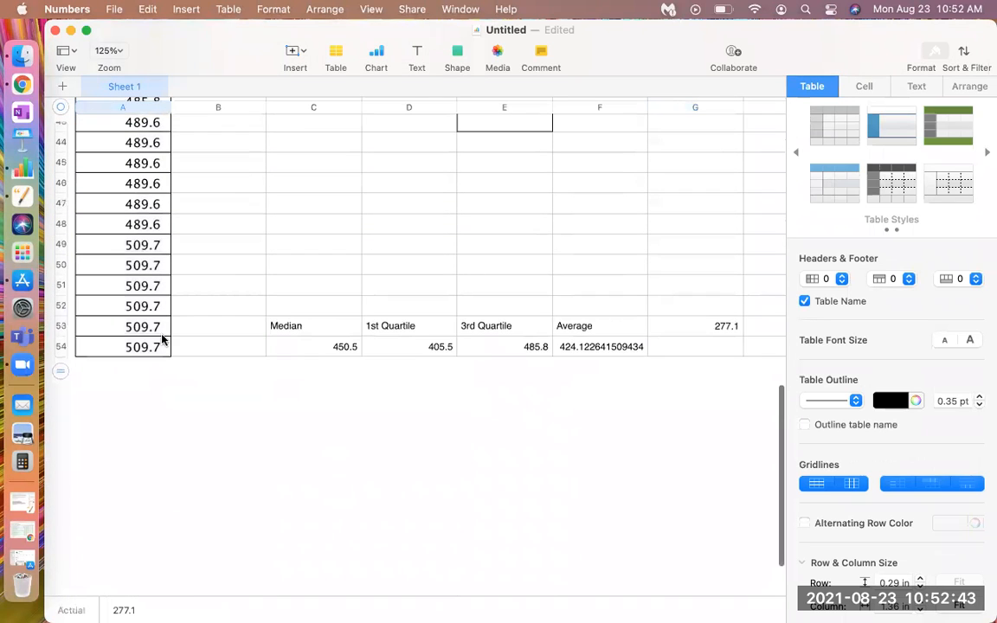
pyautogui.click(147, 346)
pyautogui.click(136, 327)
pyautogui.click(134, 306)
pyautogui.click(130, 285)
pyautogui.click(127, 266)
pyautogui.click(123, 249)
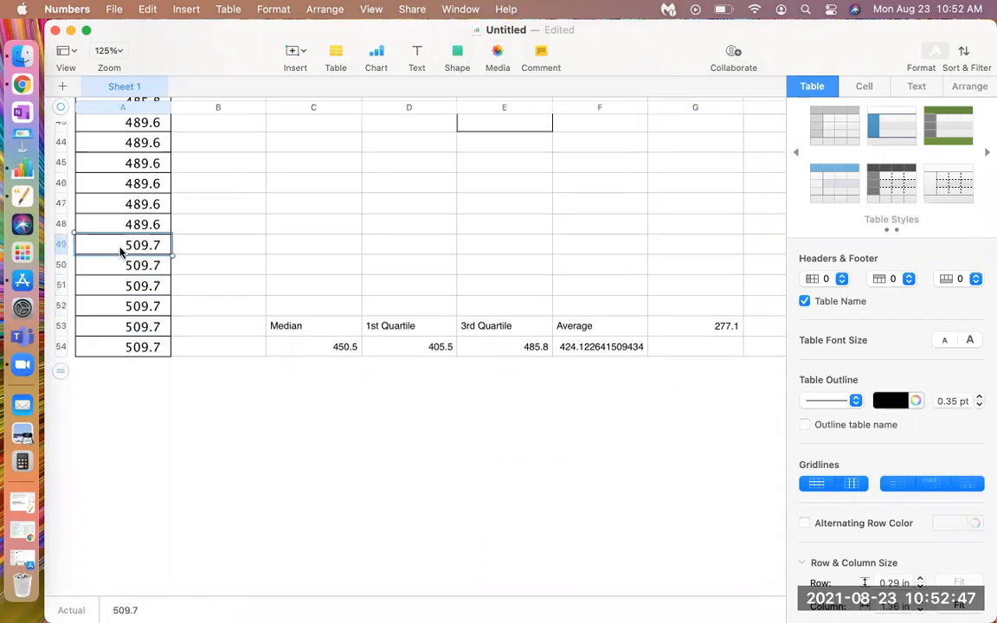
# Count the repeated 489.6 values in column A, from A48 up to A43
pyautogui.scroll(1, 140, 263)
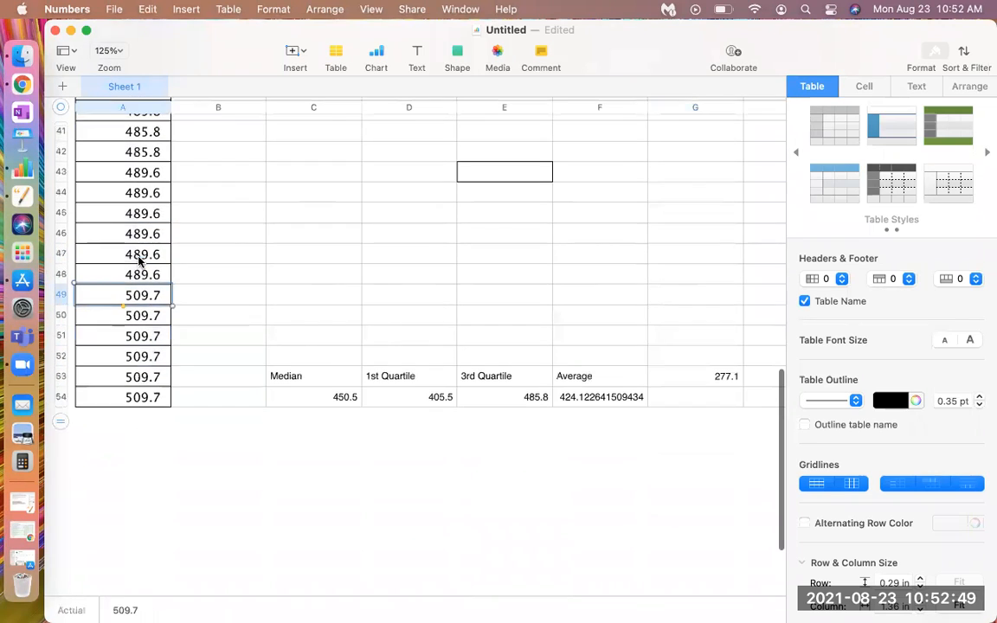
pyautogui.click(139, 273)
pyautogui.click(132, 253)
pyautogui.click(125, 232)
pyautogui.click(122, 213)
pyautogui.click(117, 194)
pyautogui.click(106, 172)
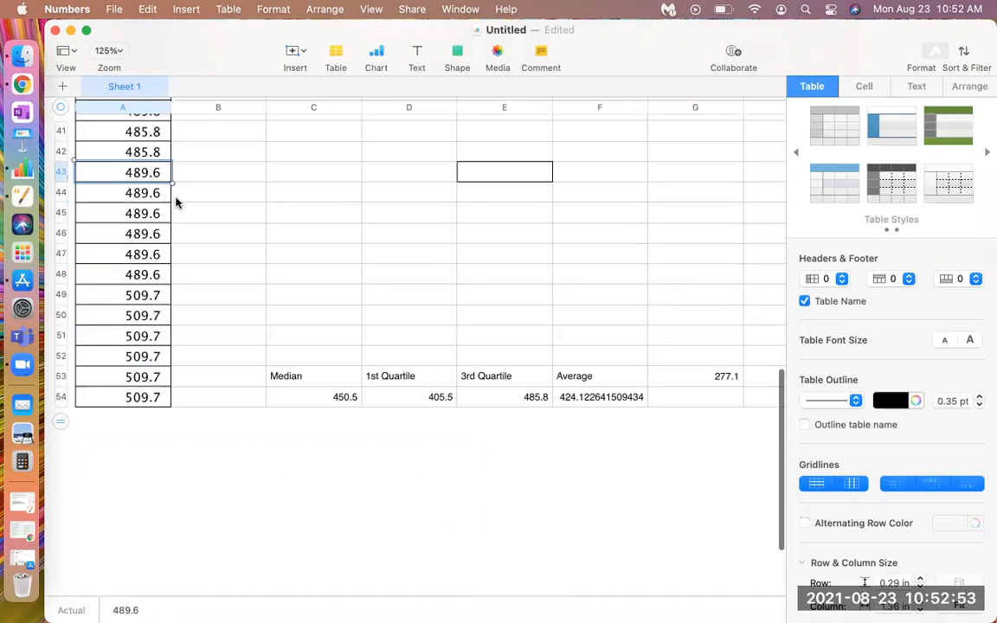
# Count the repeated 485.8 values in column A, from A42 up to A37
pyautogui.scroll(5, 176, 202)
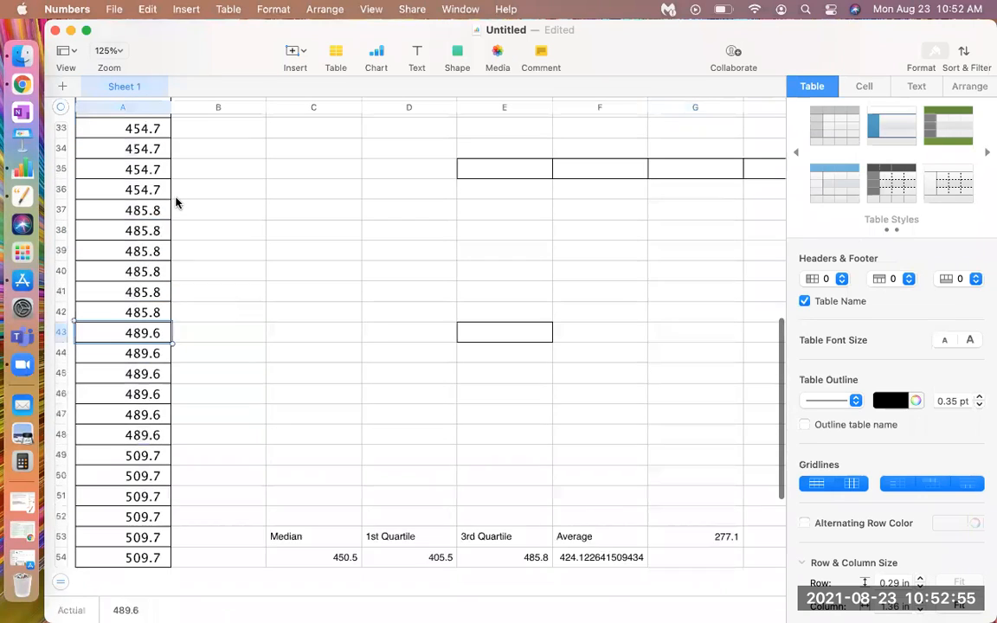
pyautogui.click(165, 338)
pyautogui.click(159, 319)
pyautogui.click(159, 302)
pyautogui.click(153, 282)
pyautogui.click(145, 259)
pyautogui.click(134, 238)
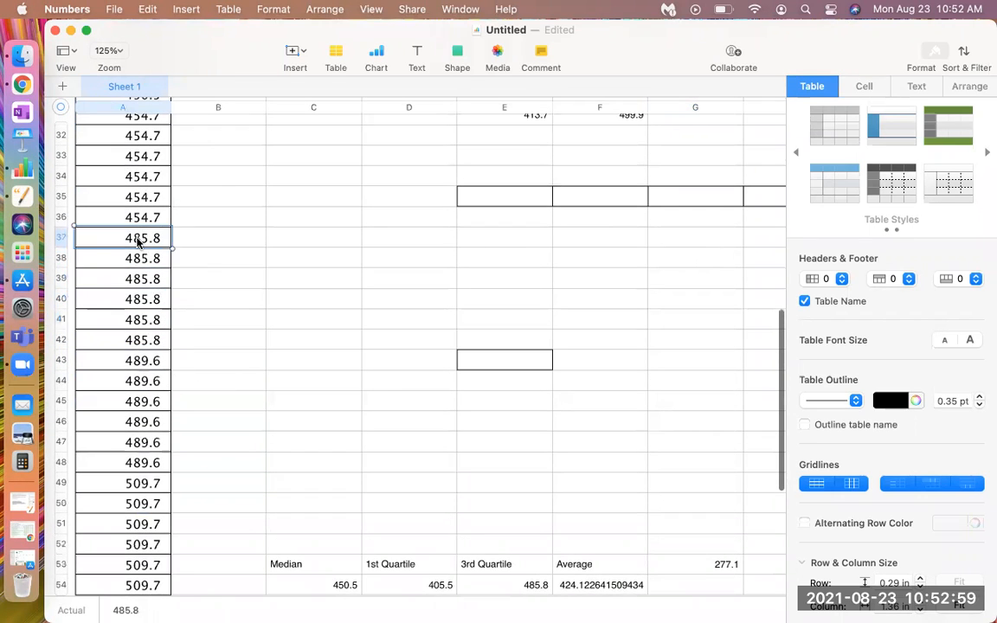
# Go back to the start of column A and recheck the values in A6 and A5
pyautogui.scroll(15, 502, 393)
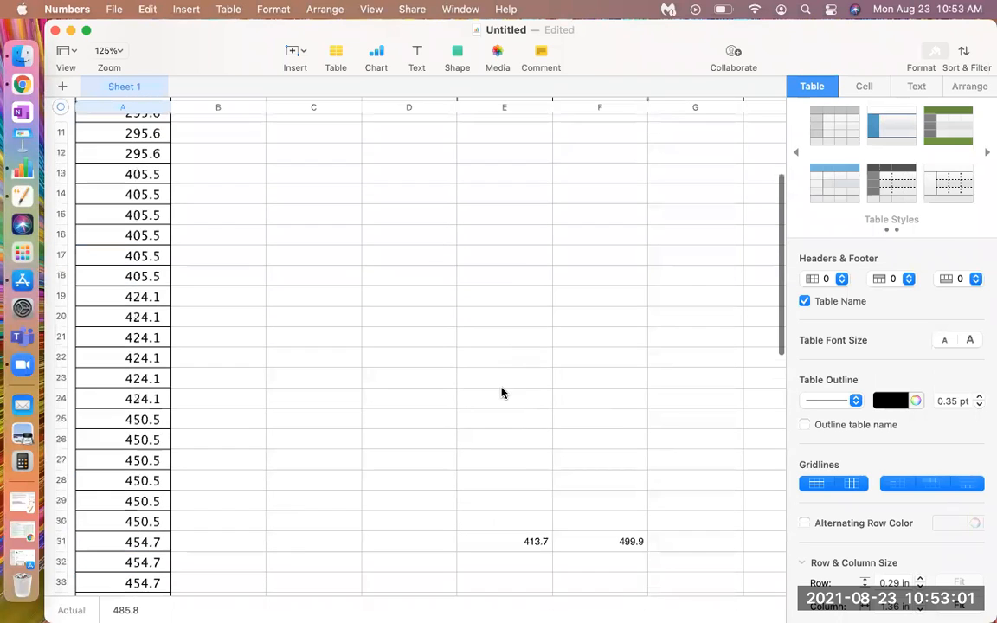
pyautogui.click(164, 269)
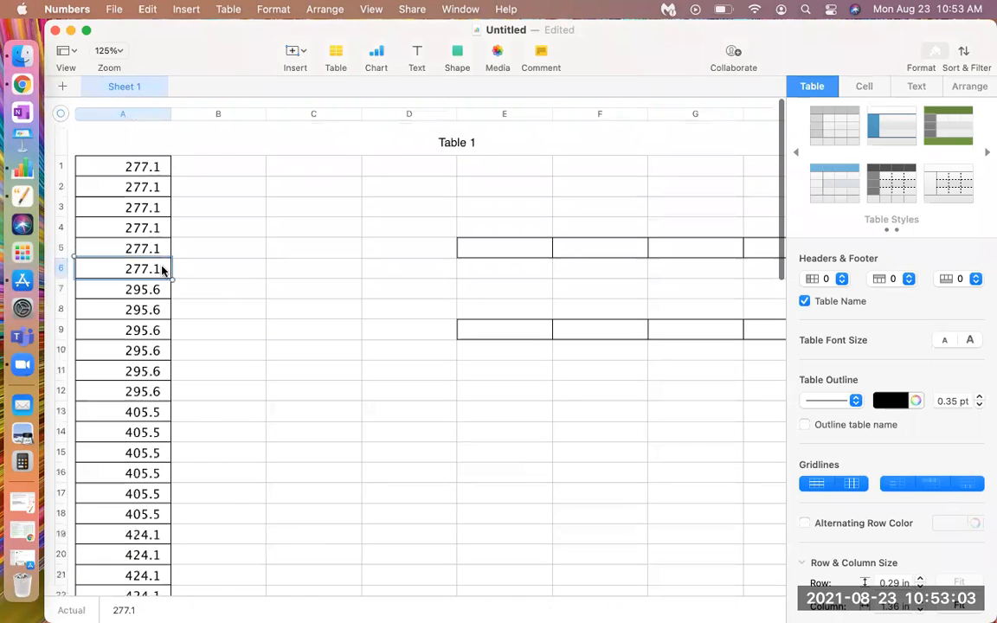
pyautogui.click(152, 247)
# Clear the mode formula from G53, beside the Average label
pyautogui.scroll(-15, 151, 247)
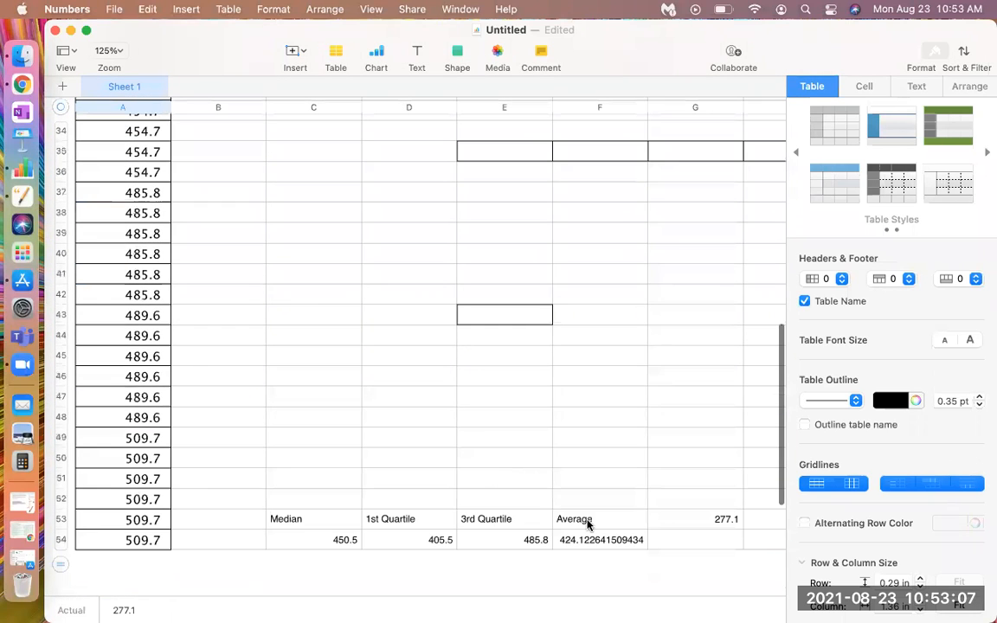
pyautogui.click(690, 523)
pyautogui.press('Delete')
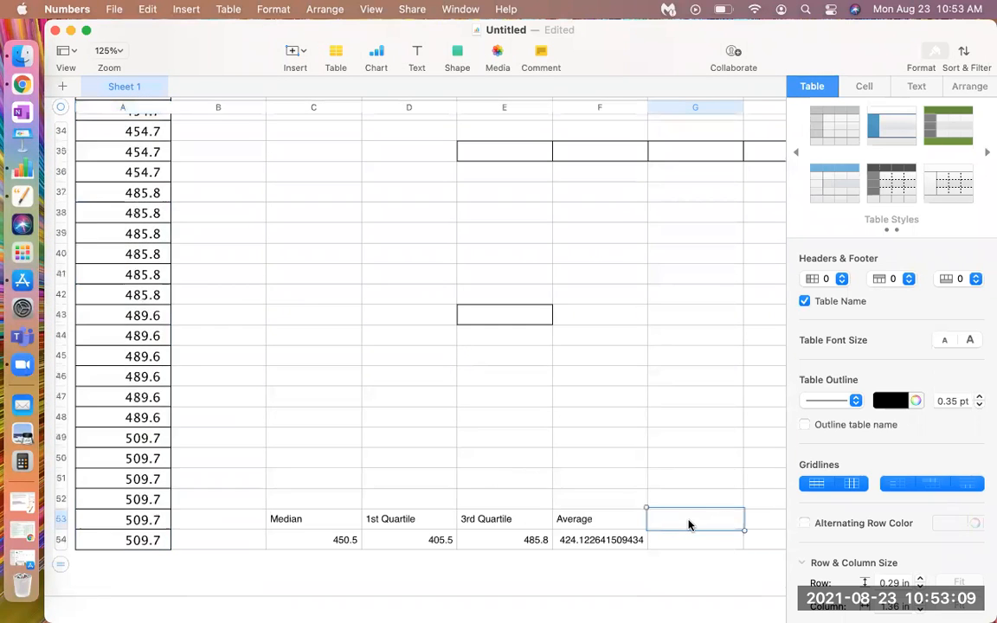
# Start a formula in G54, beside the average result, and insert the MODE function
pyautogui.click(689, 536)
pyautogui.write('=')
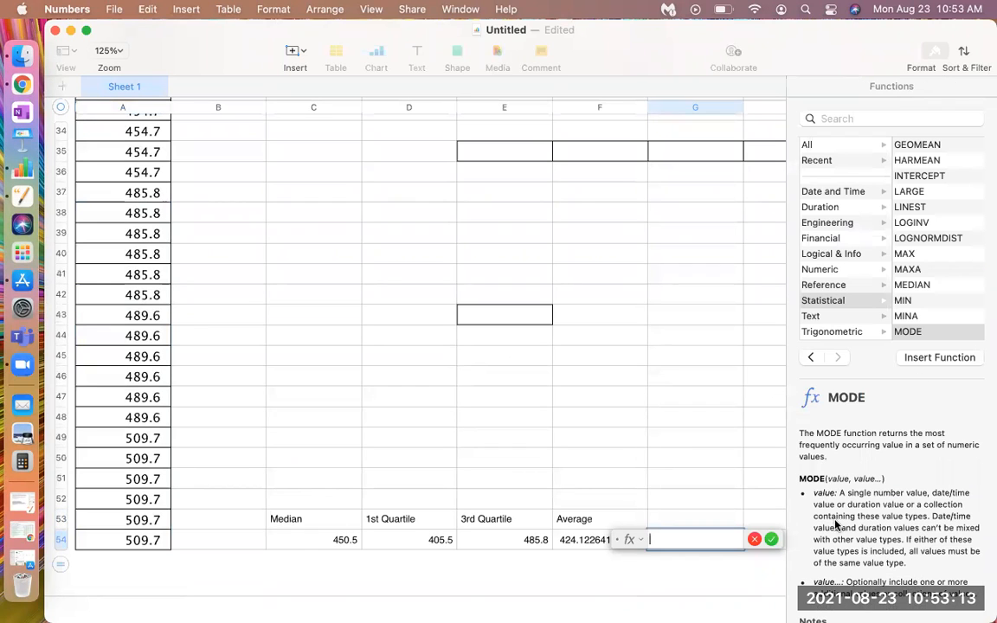
pyautogui.click(908, 332)
pyautogui.click(922, 358)
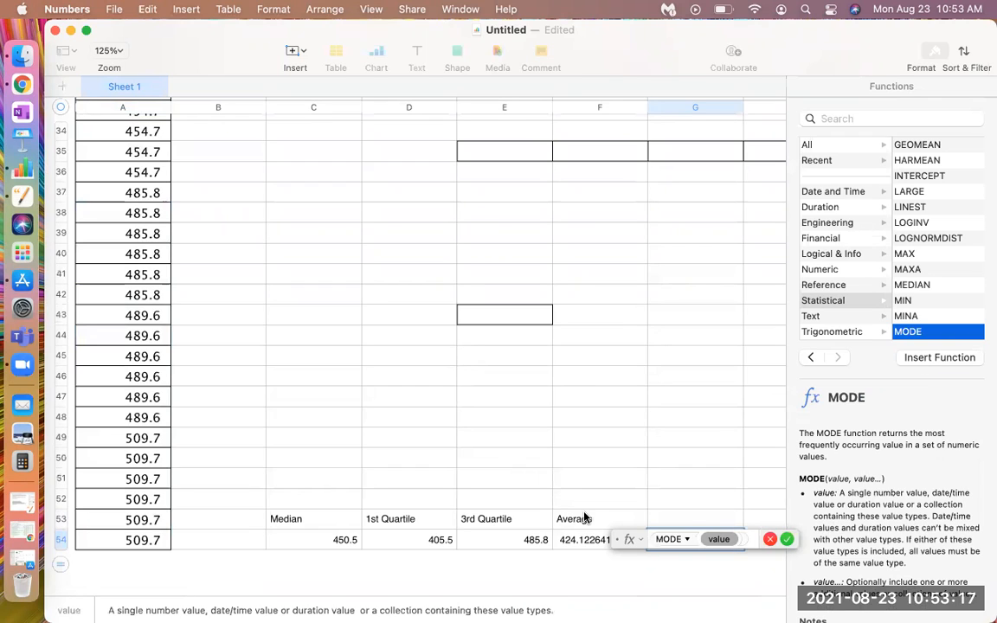
# Set the MODE function's range in G54 to A1:A54 and accept the formula
pyautogui.write('se')
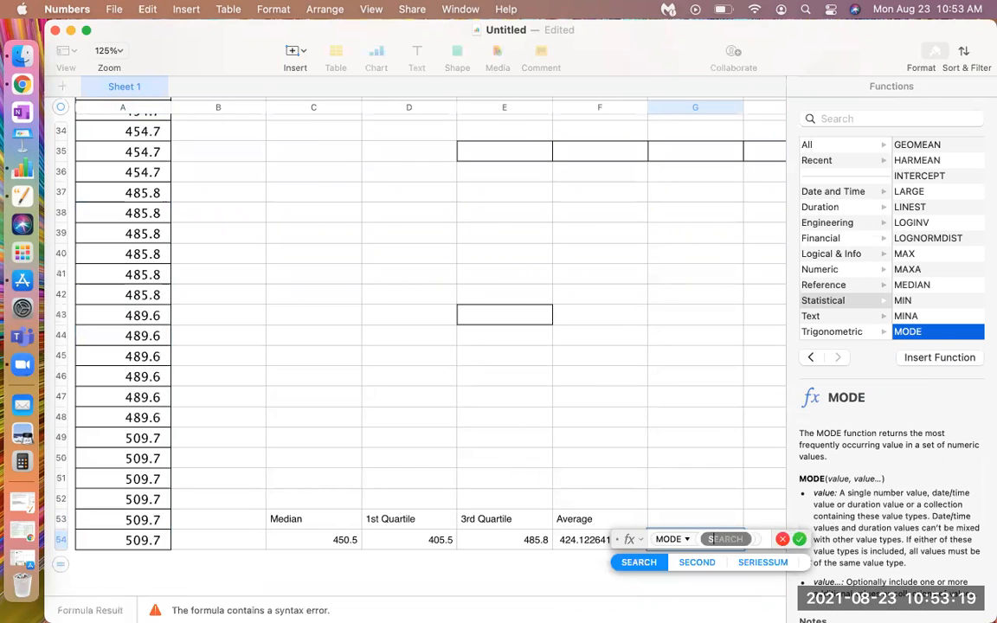
pyautogui.press('BackSpace')
pyautogui.press('BackSpace')
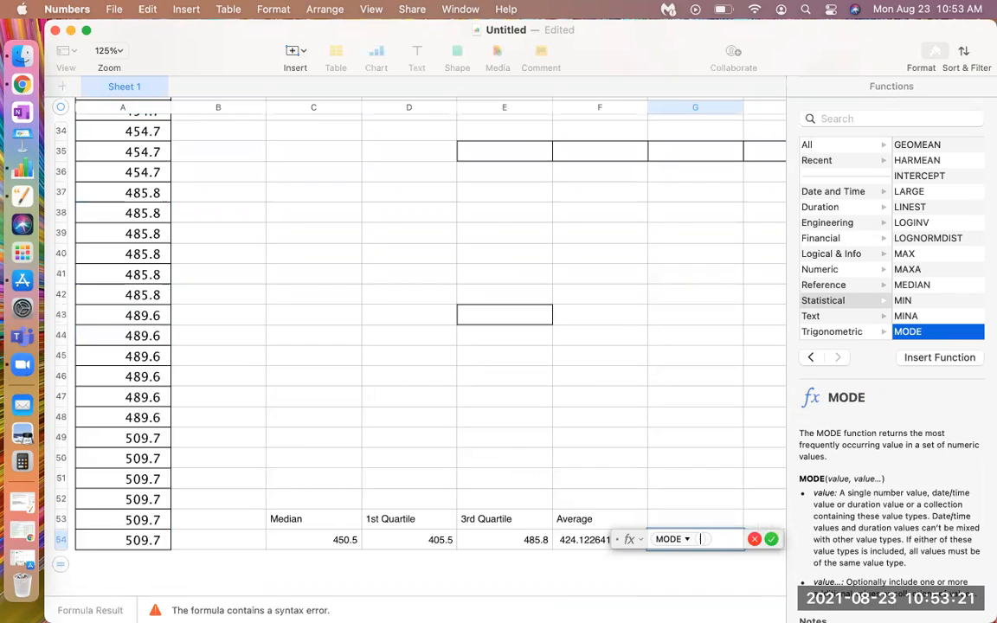
pyautogui.write('a1:')
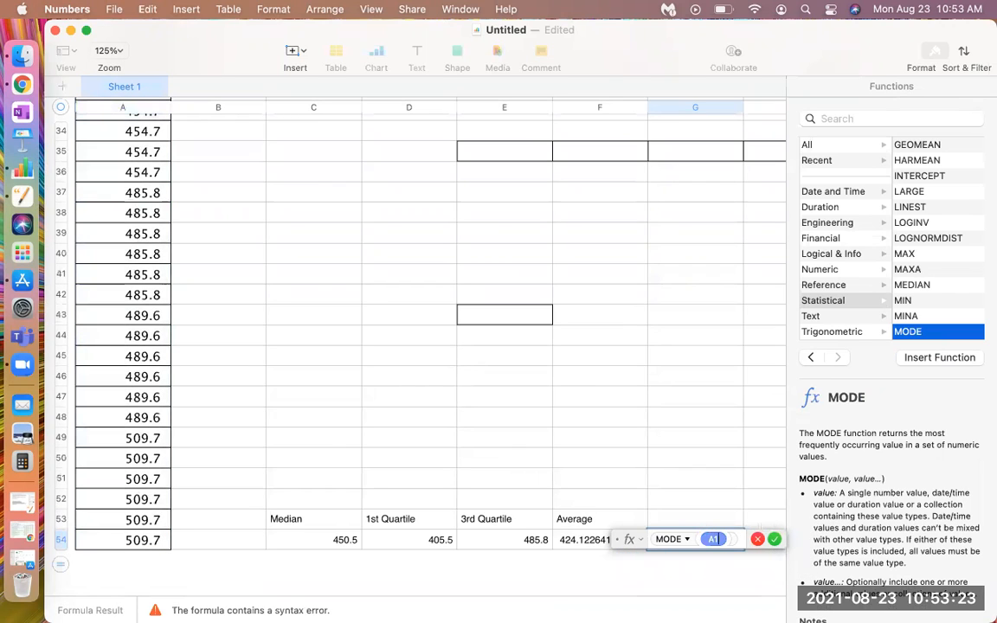
pyautogui.write('a')
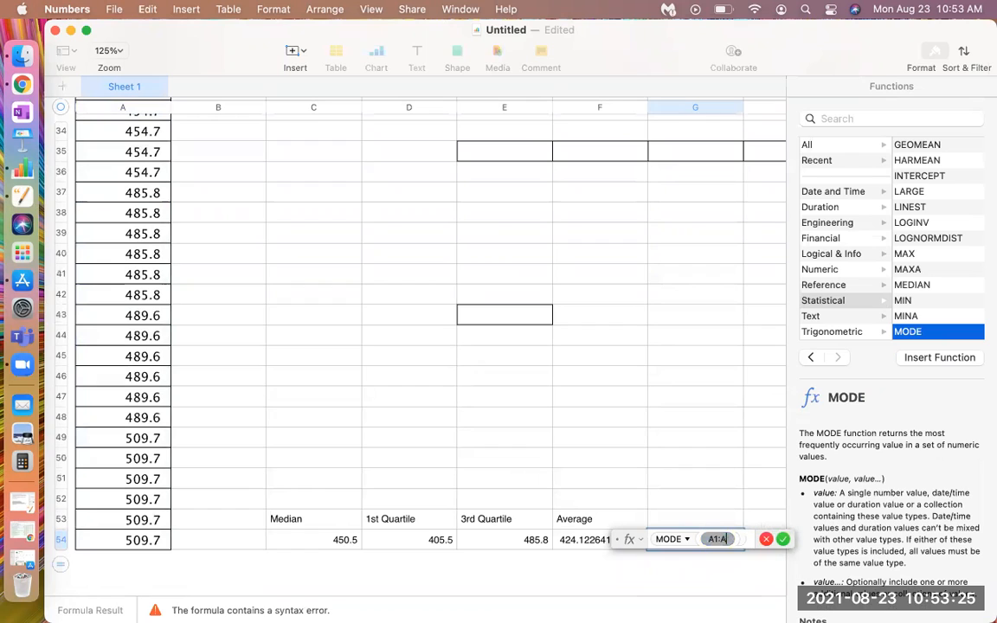
pyautogui.write('54')
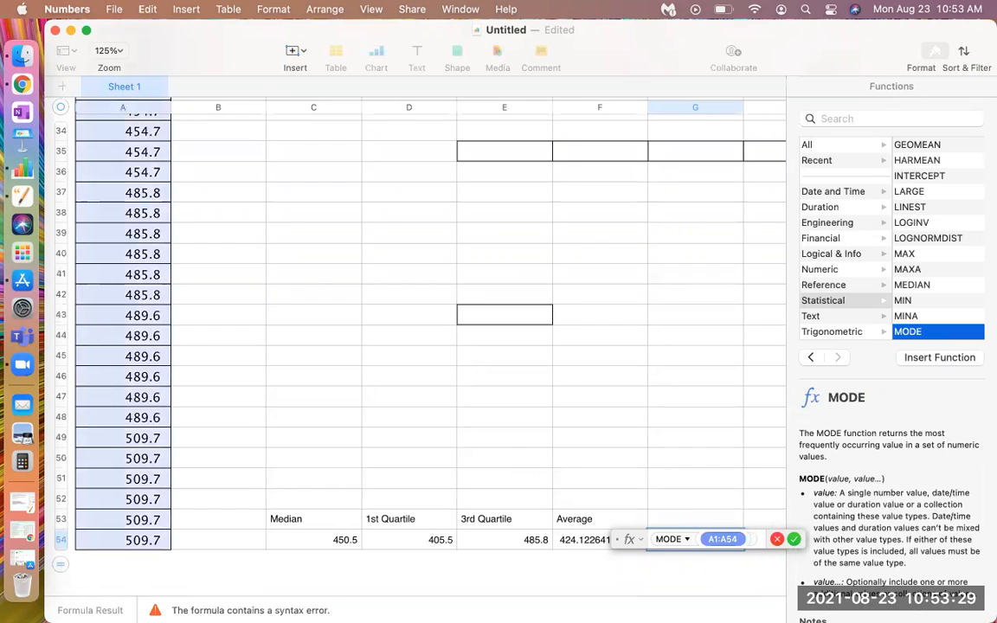
pyautogui.click(794, 540)
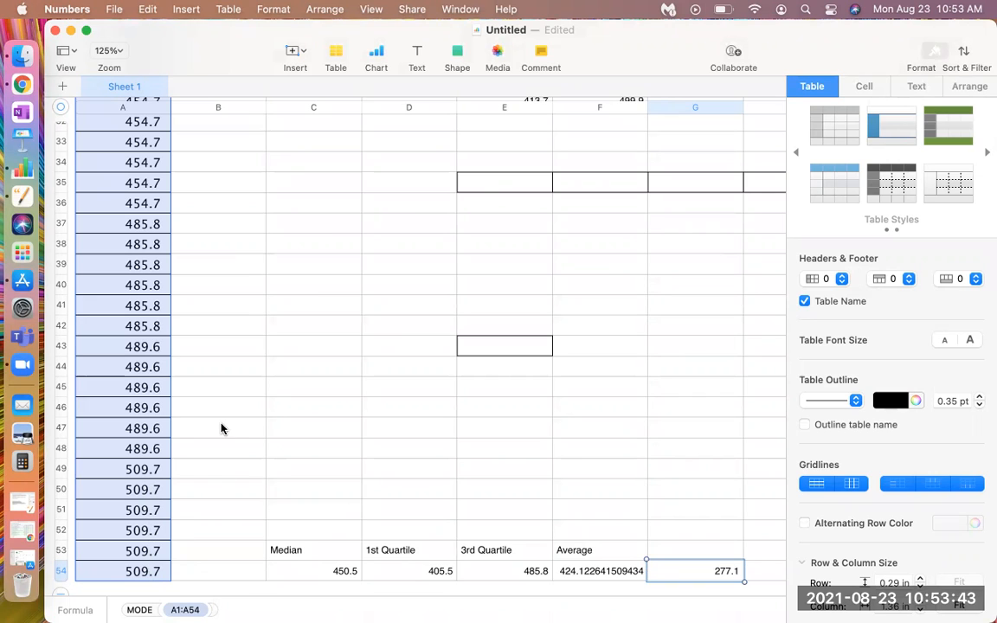
# Compare the mode result in G54 with the repeated values at the start and end of column A
pyautogui.scroll(5, 221, 427)
pyautogui.scroll(3, 221, 428)
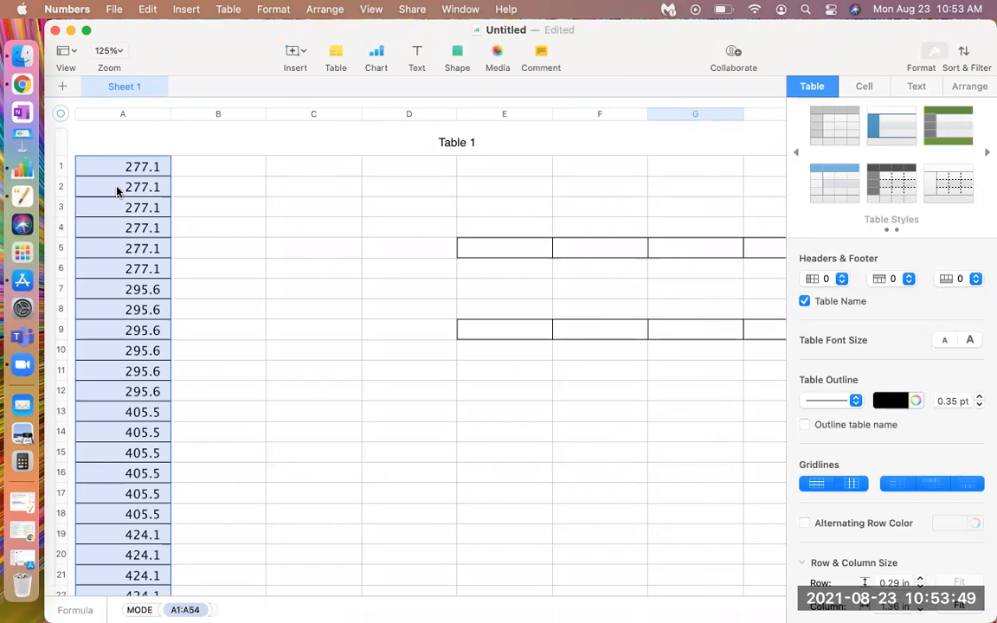
pyautogui.scroll(-5, 409, 405)
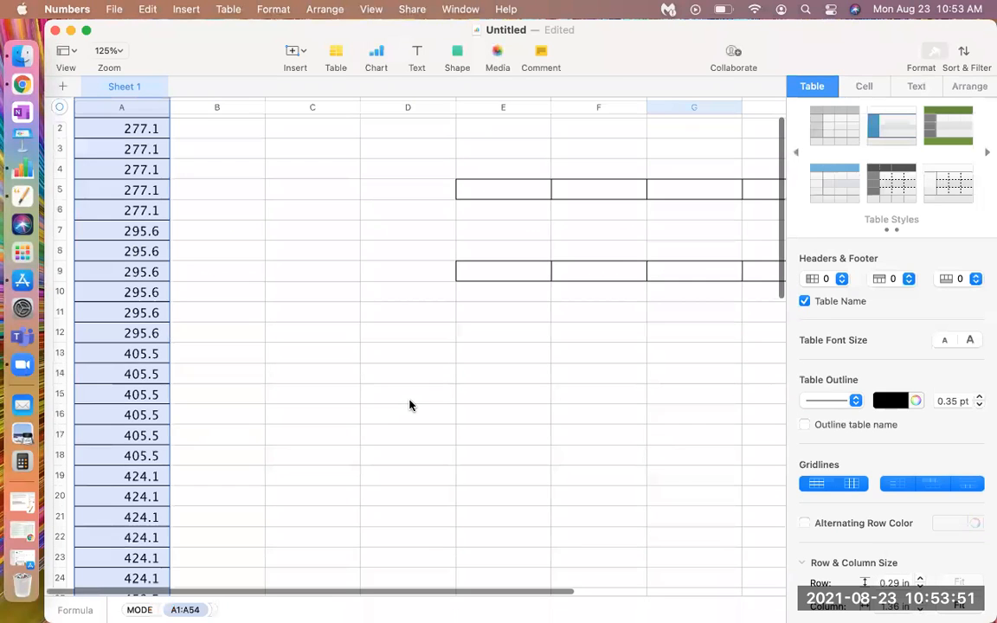
pyautogui.scroll(-8, 410, 406)
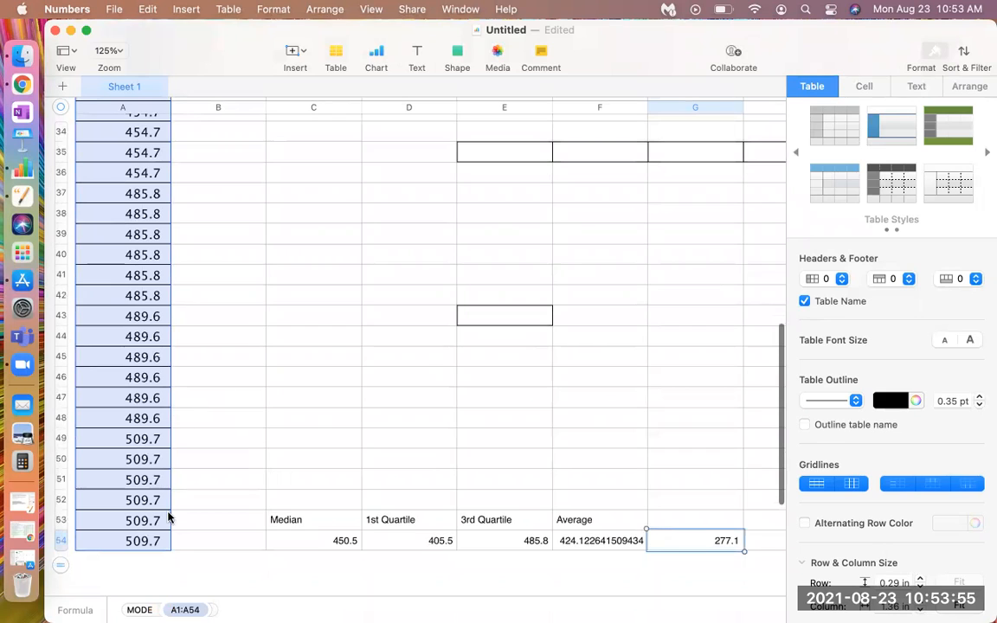
pyautogui.hscroll(3, 553, 480)
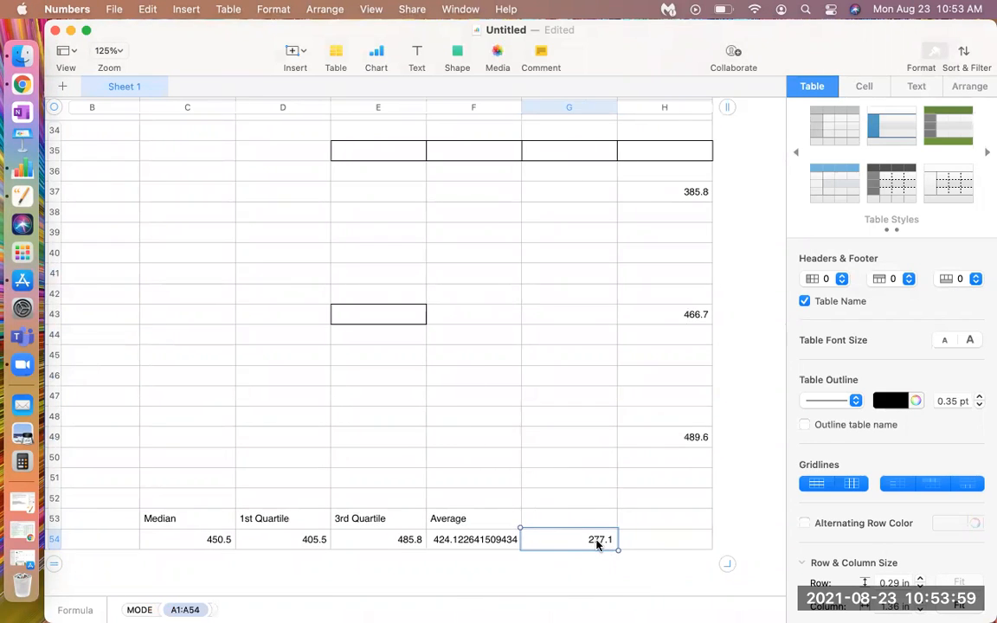
# Open the mode formula in G54, read the MODE function's description, notes and examples, and compare them with the column A data
pyautogui.doubleClick(597, 544)
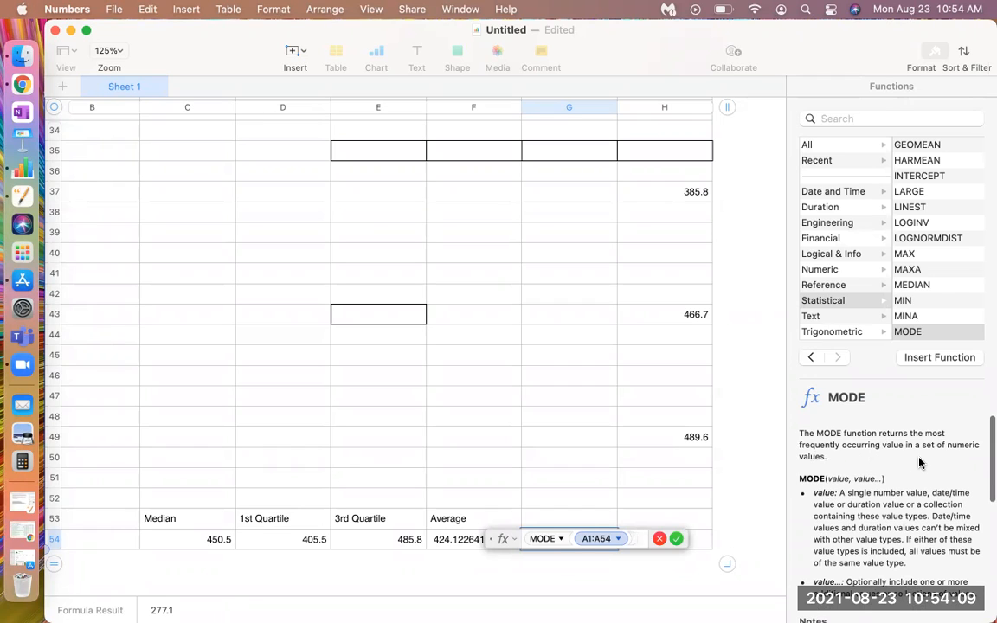
pyautogui.scroll(-2, 920, 464)
pyautogui.scroll(-2, 920, 464)
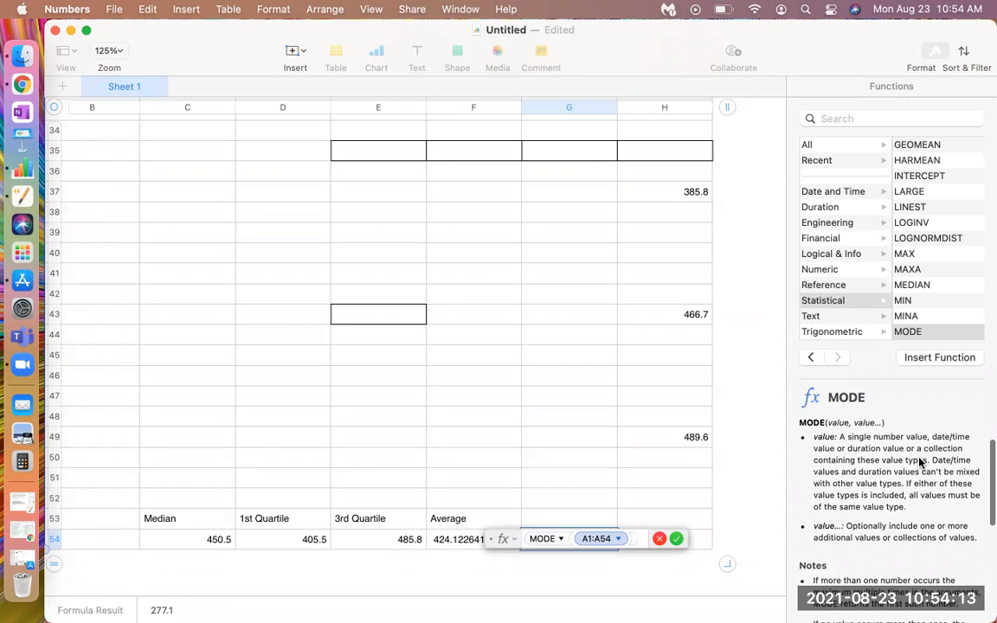
pyautogui.scroll(3, 920, 463)
pyautogui.scroll(-2, 920, 464)
pyautogui.scroll(-3, 920, 463)
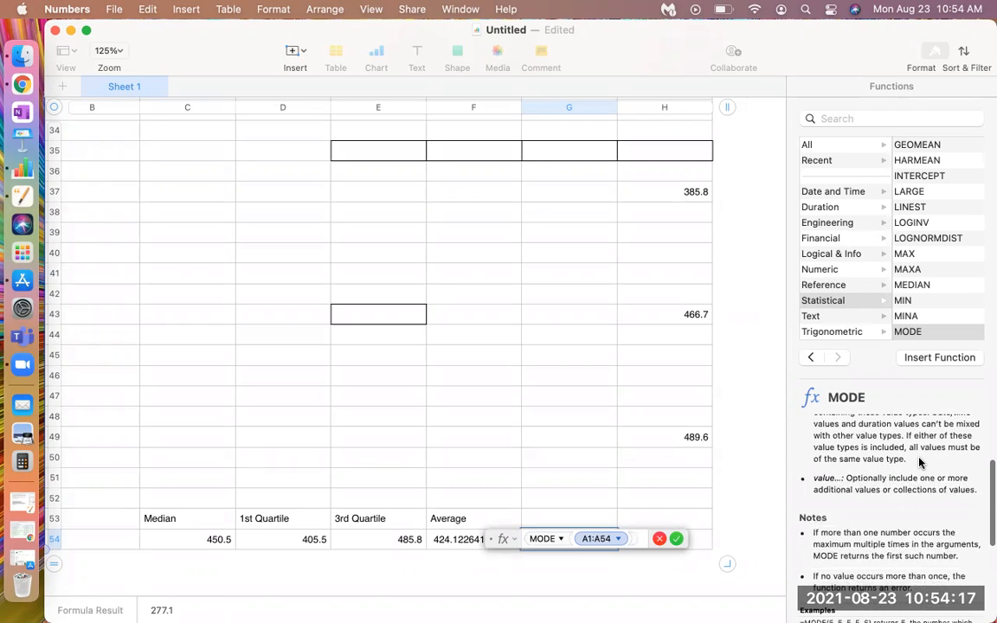
pyautogui.scroll(-2, 920, 464)
pyautogui.scroll(-1, 920, 463)
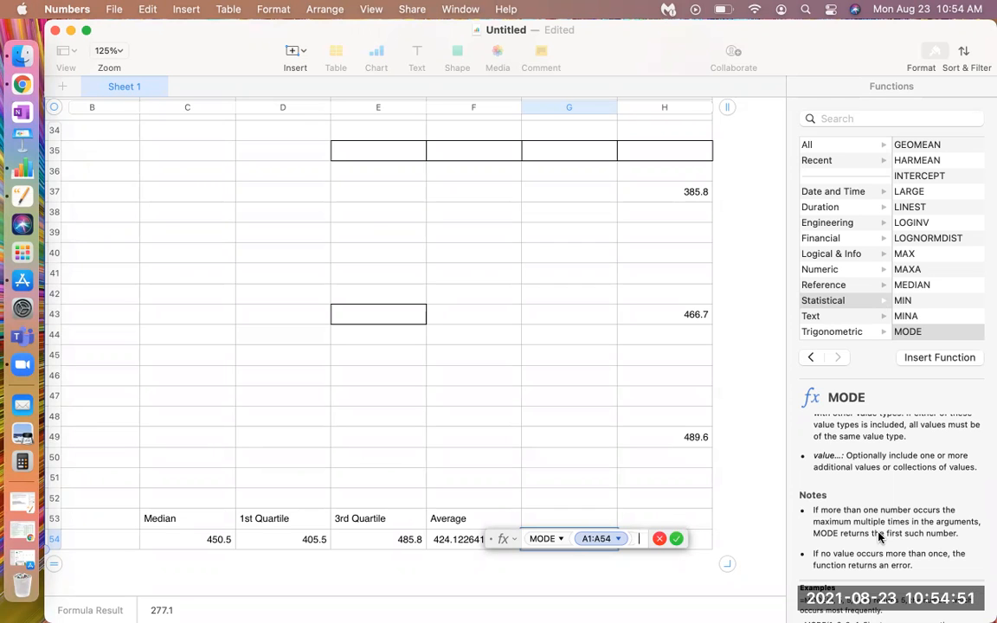
pyautogui.scroll(-3, 880, 537)
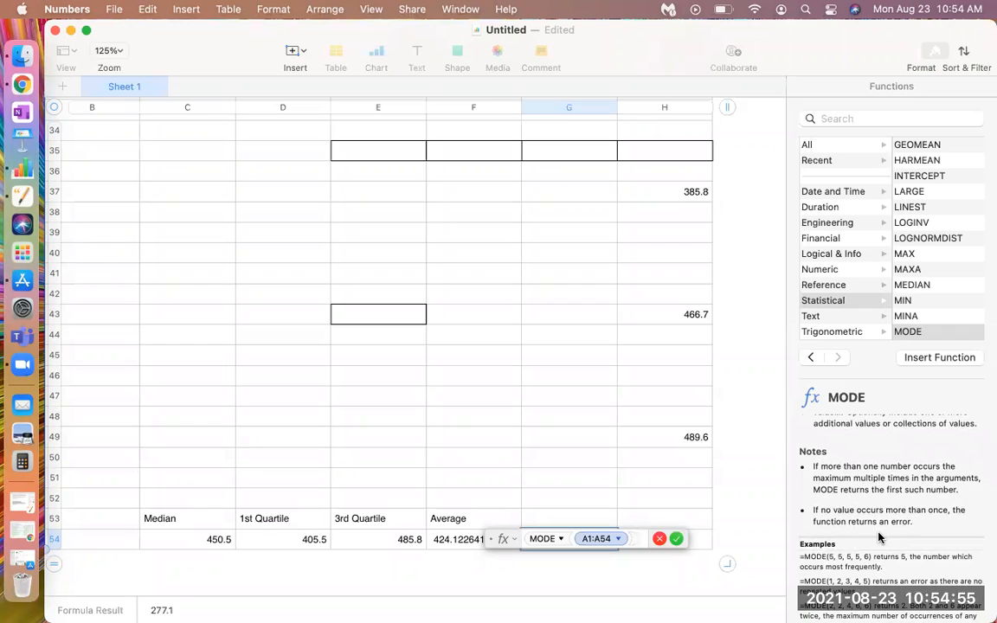
pyautogui.scroll(-5, 878, 538)
pyautogui.scroll(-2, 879, 538)
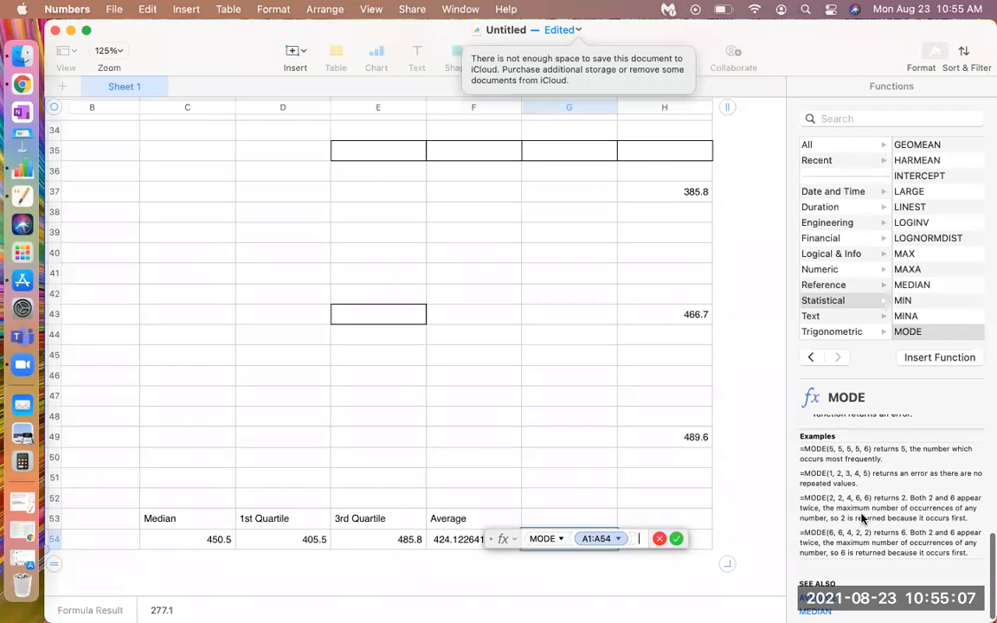
pyautogui.scroll(-1, 898, 525)
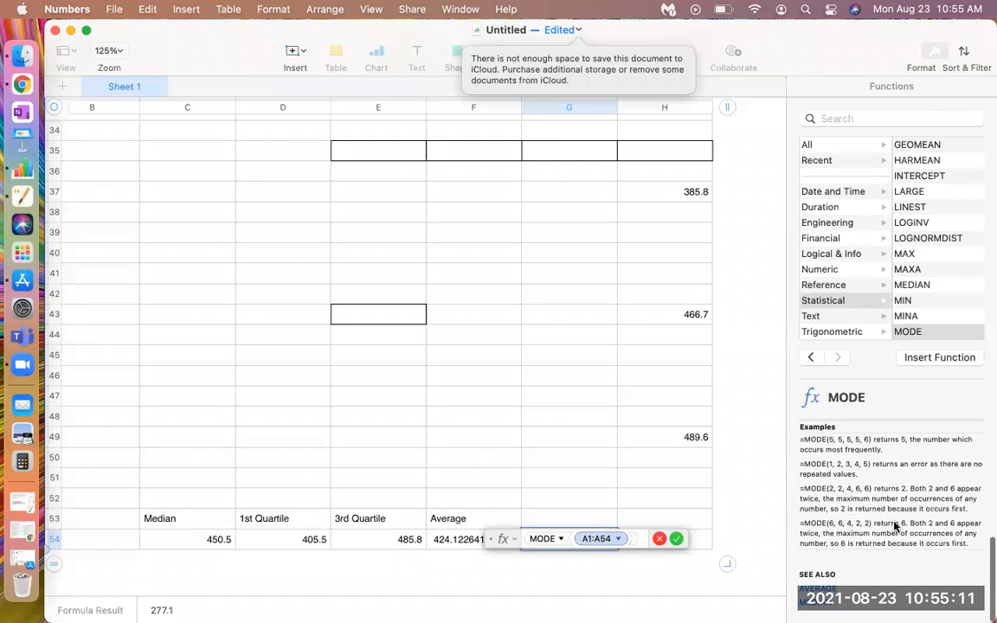
pyautogui.scroll(3, 901, 548)
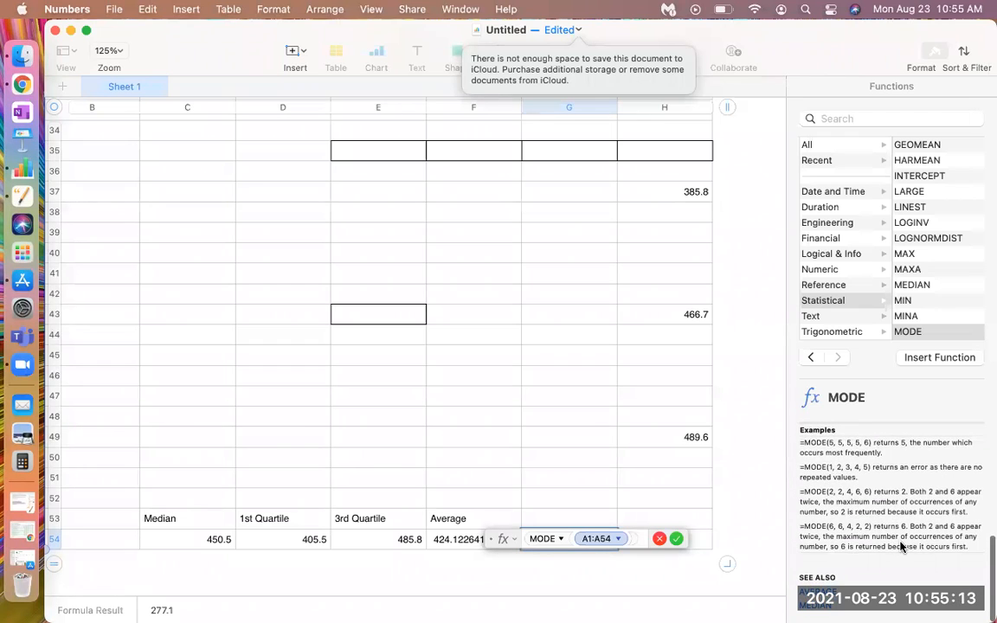
pyautogui.scroll(8, 900, 546)
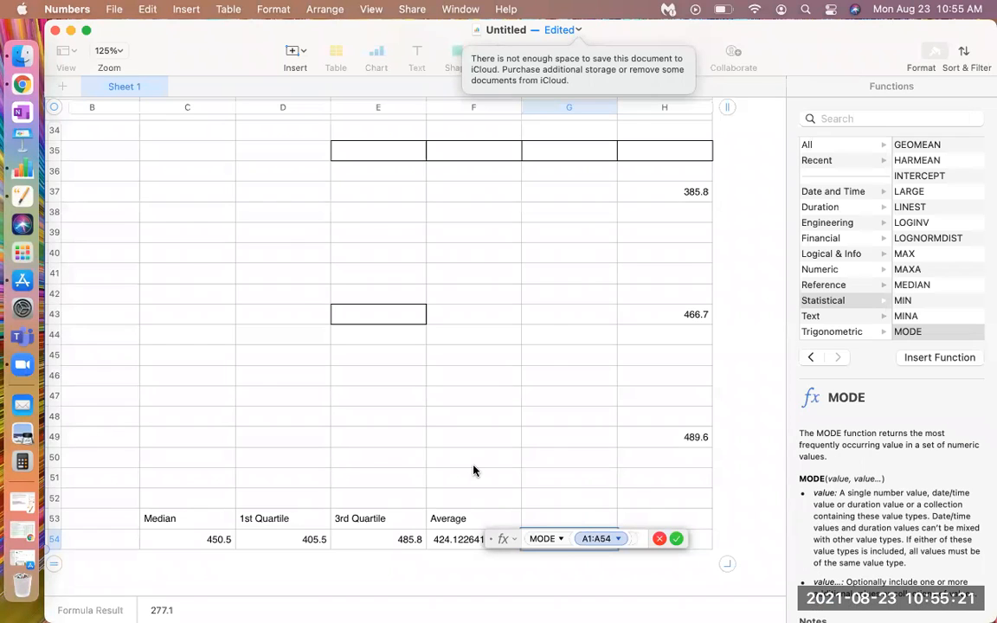
pyautogui.hscroll(-3, 425, 417)
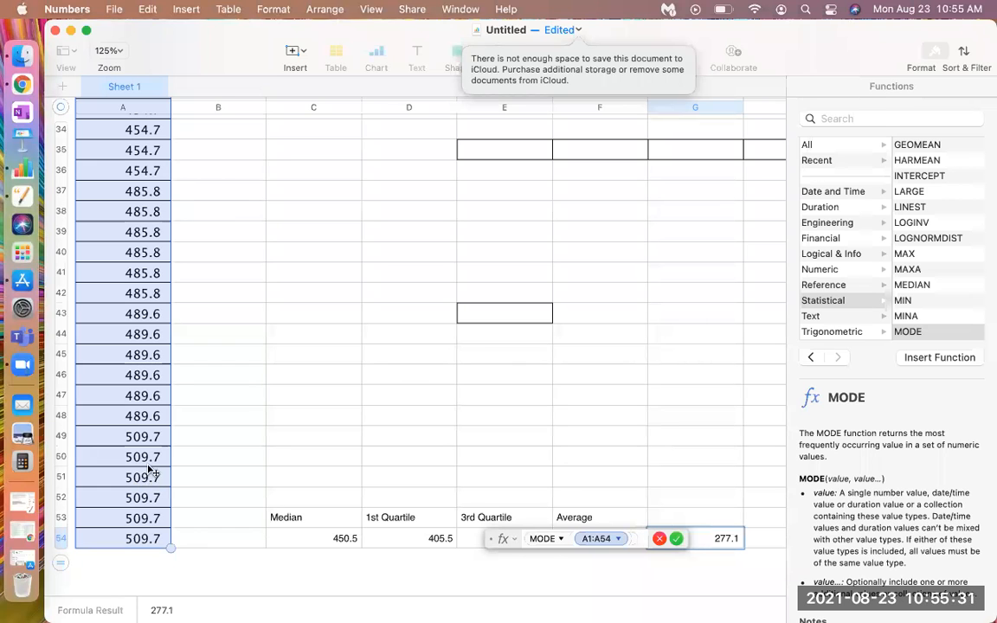
pyautogui.scroll(10, 149, 470)
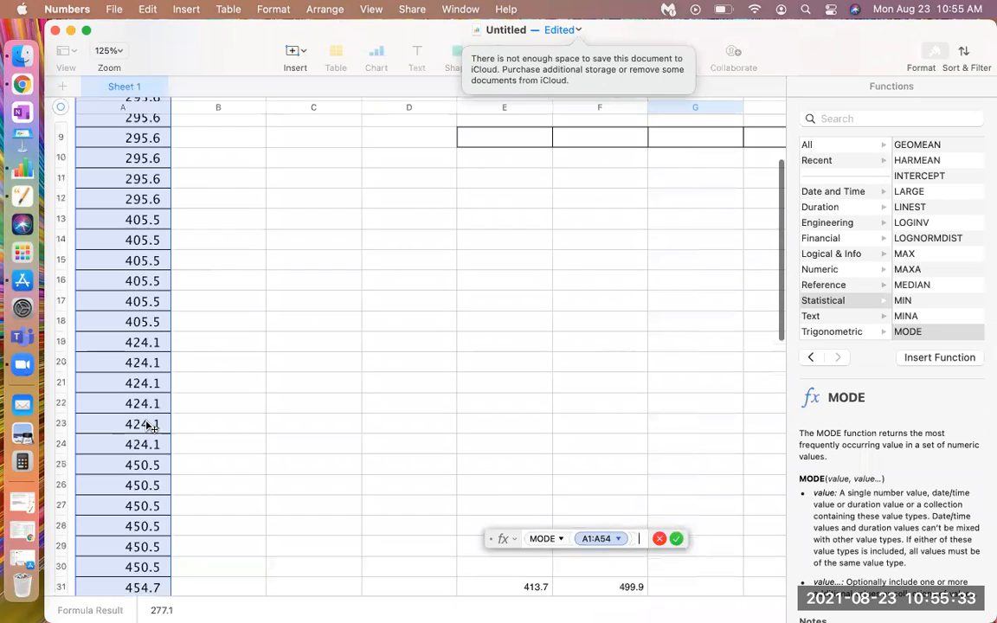
pyautogui.scroll(5, 149, 426)
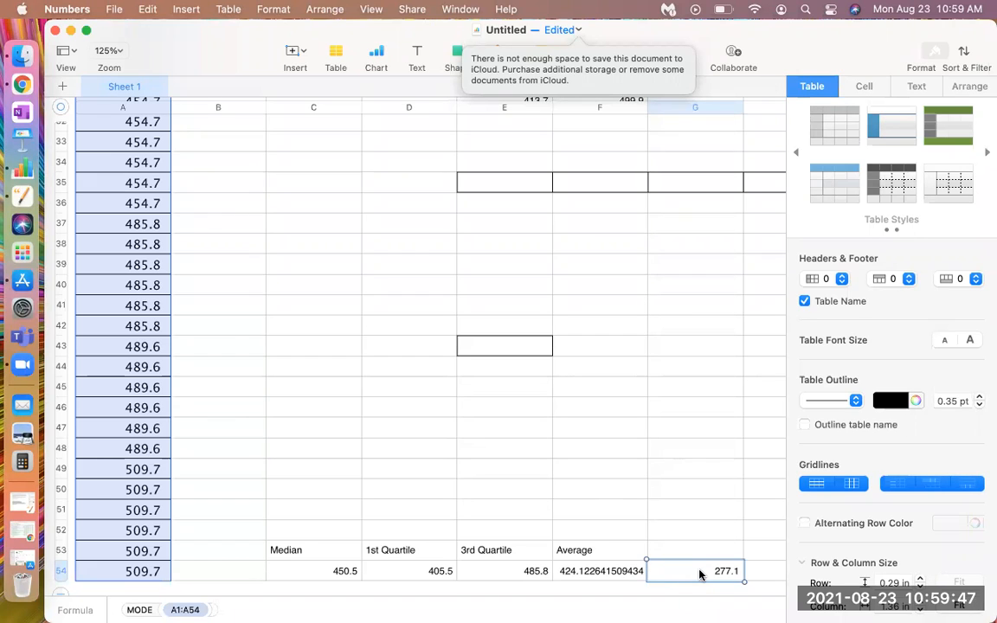
# Label G53 as Mode, above the mode result, and select the adjacent empty cell H53
pyautogui.click(668, 551)
pyautogui.click(668, 550)
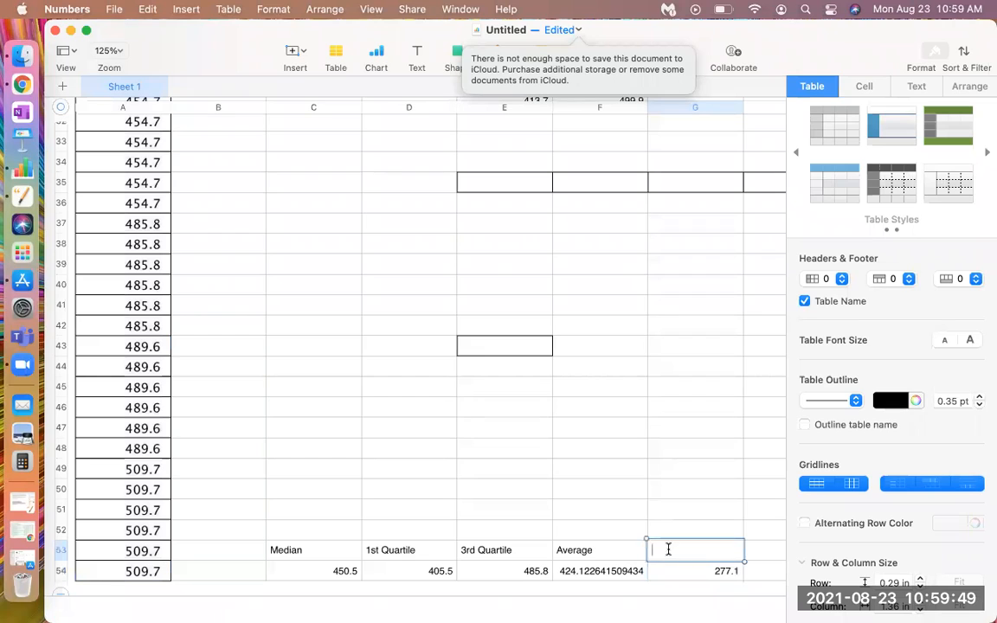
pyautogui.write('Mode')
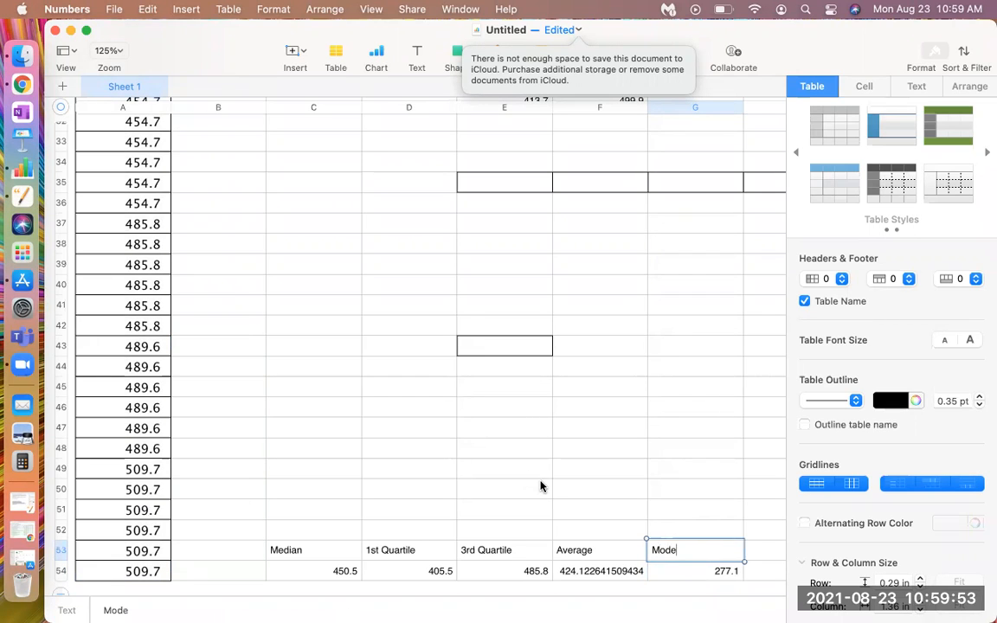
pyautogui.hscroll(5, 703, 480)
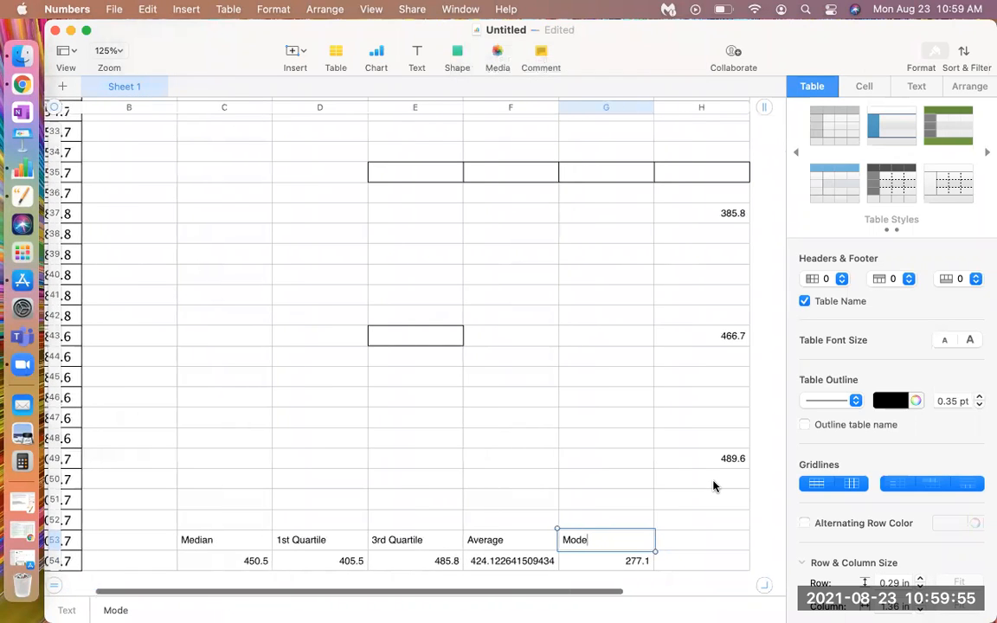
pyautogui.click(697, 539)
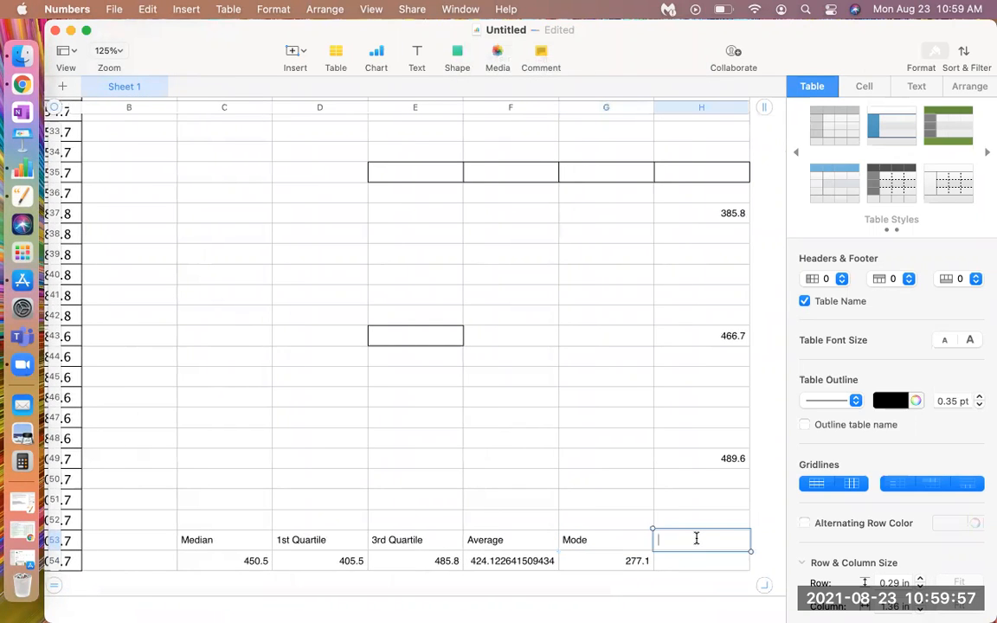
pyautogui.click(697, 538)
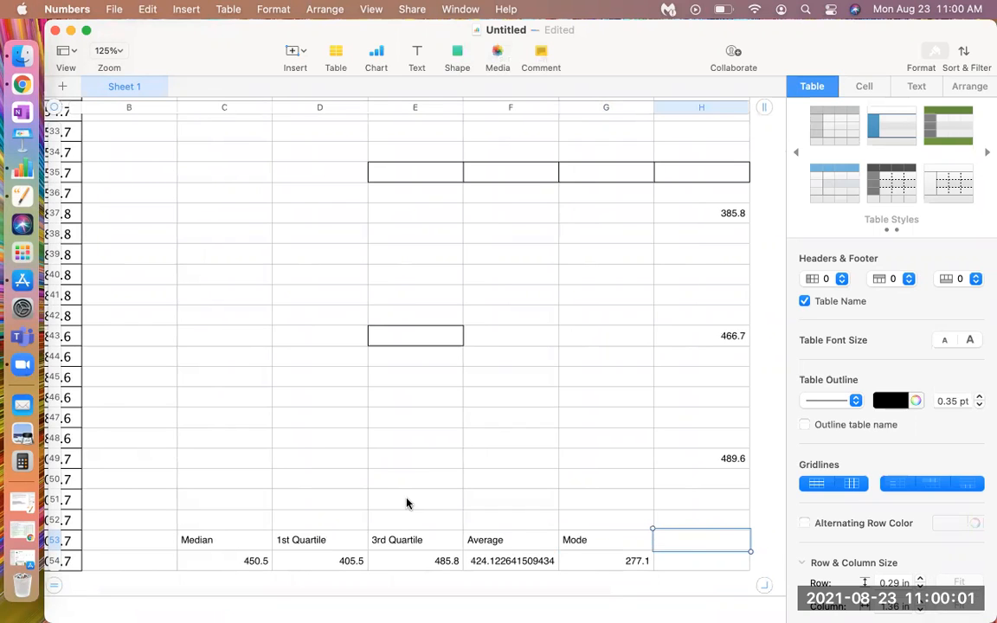
# Review the sorted column A values from the first row to the last alongside the labelled statistics
pyautogui.hscroll(-3, 407, 504)
pyautogui.hscroll(-3, 407, 504)
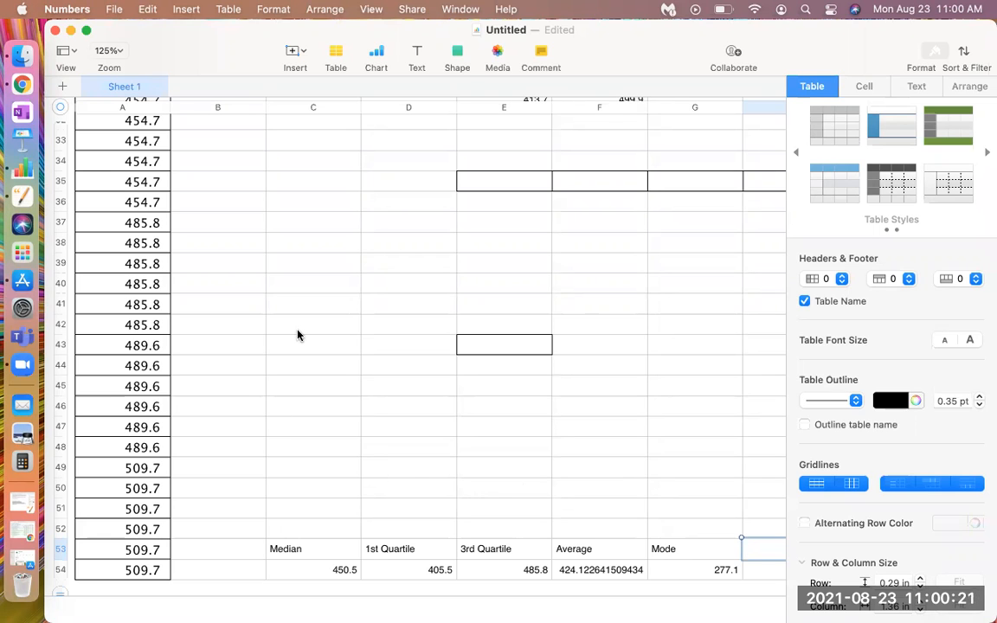
pyautogui.scroll(10, 298, 335)
pyautogui.scroll(6, 298, 336)
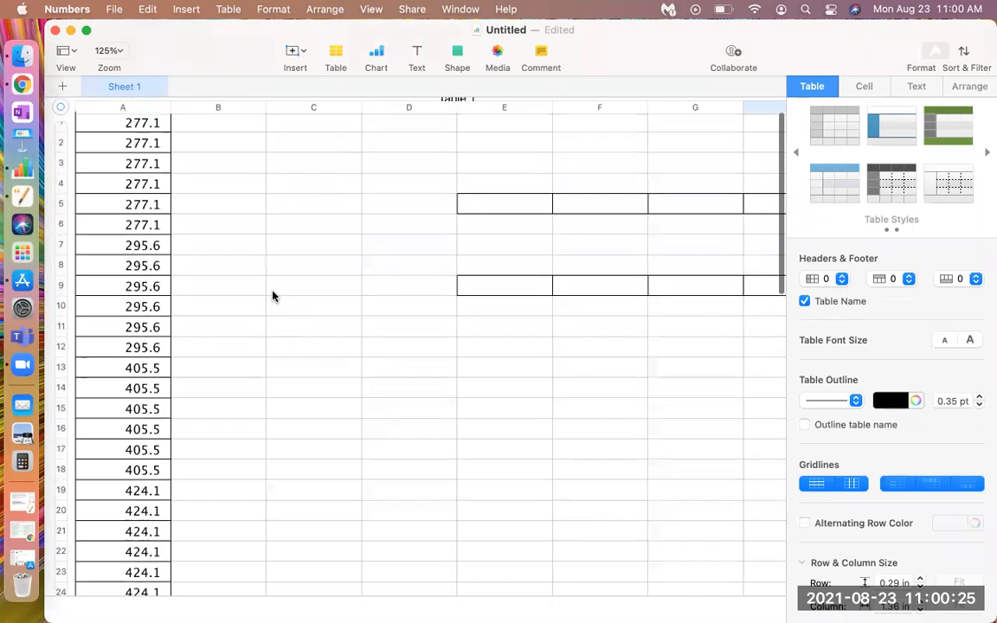
pyautogui.scroll(2, 272, 297)
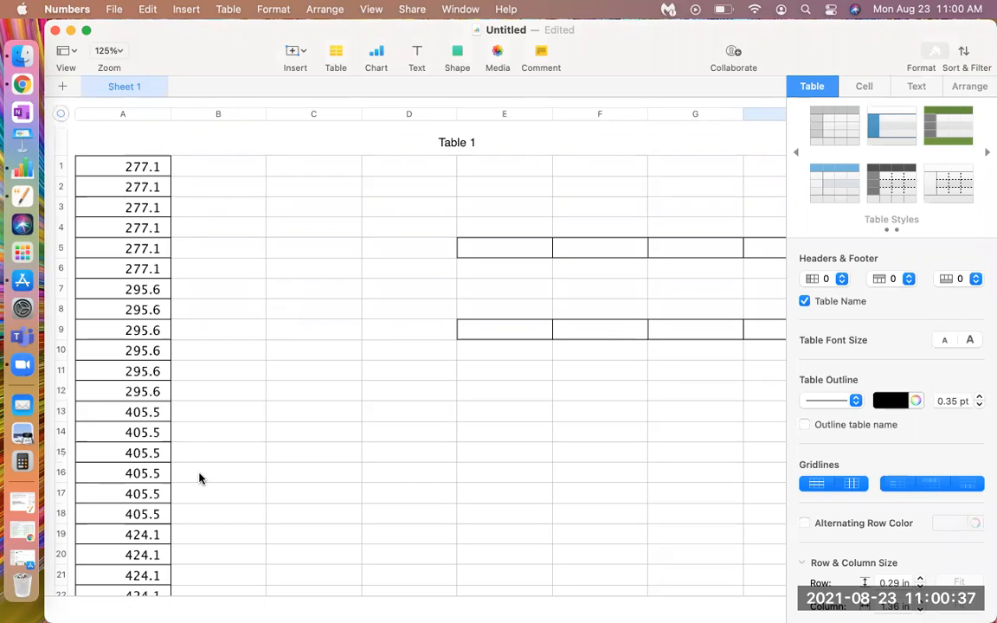
pyautogui.scroll(-4, 337, 483)
pyautogui.scroll(-15, 337, 483)
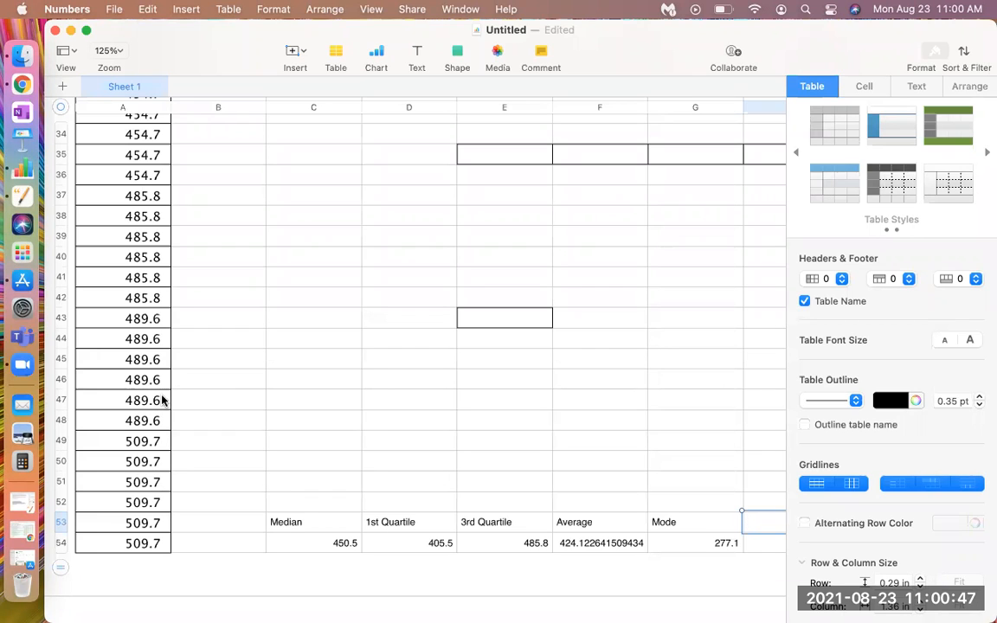
pyautogui.scroll(15, 162, 400)
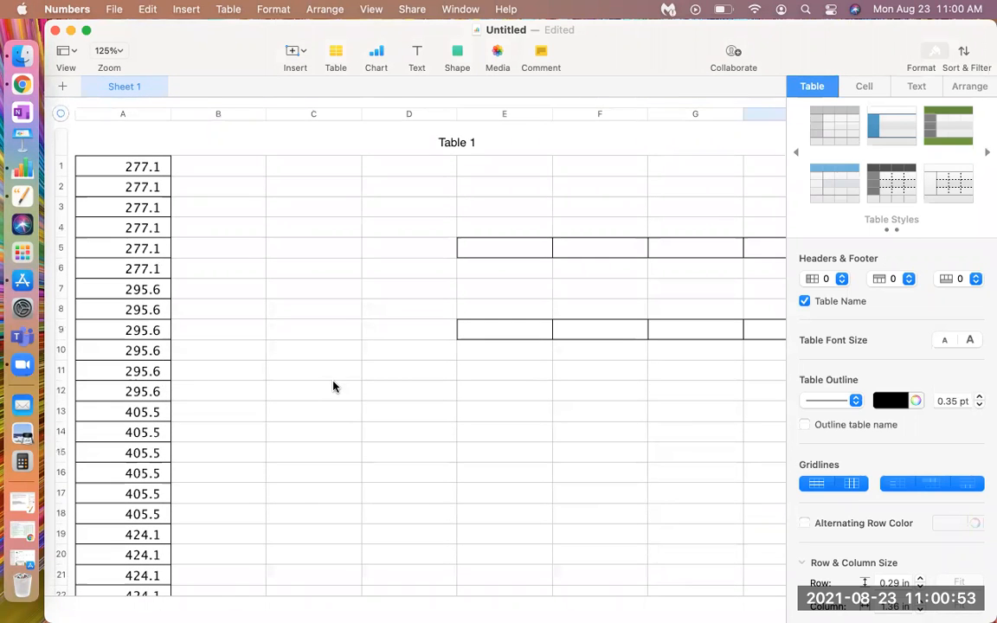
# Start a formula in H53 and read the description of the statistical function AVEDEV
pyautogui.scroll(-15, 333, 387)
pyautogui.hscroll(3, 333, 387)
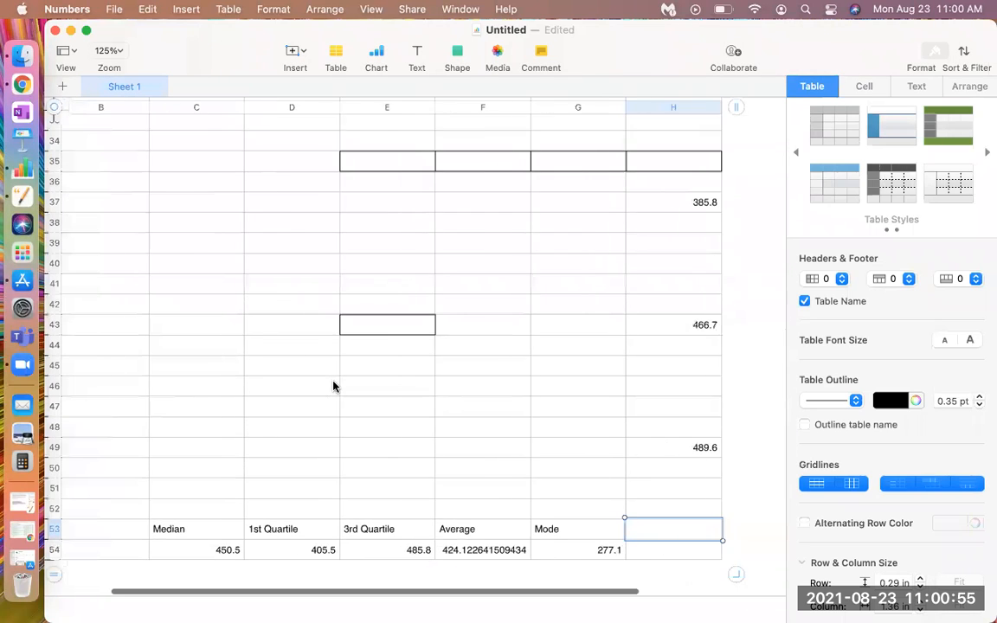
pyautogui.hscroll(2, 334, 387)
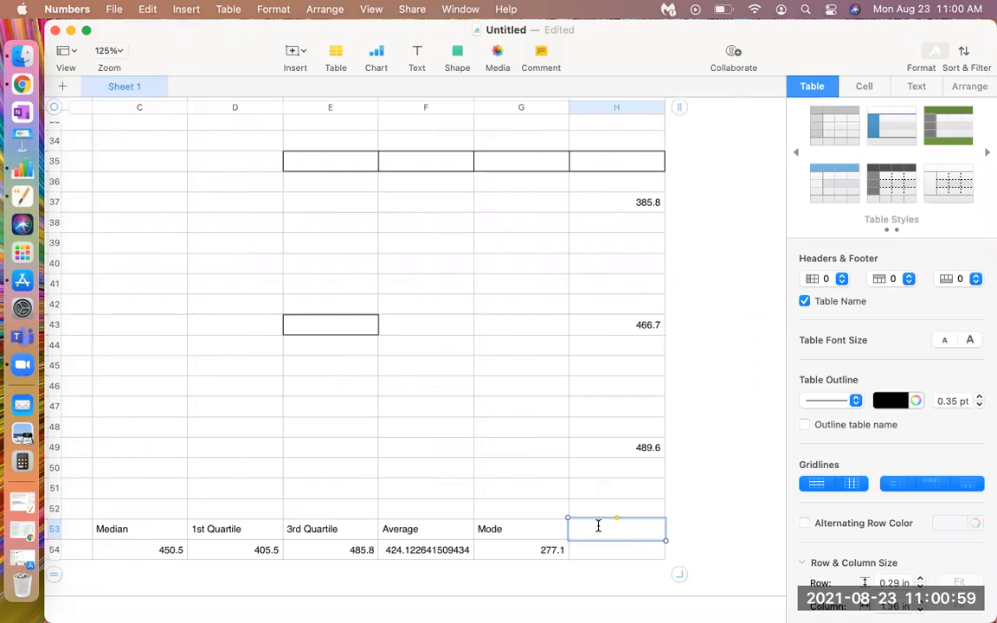
pyautogui.press('=')
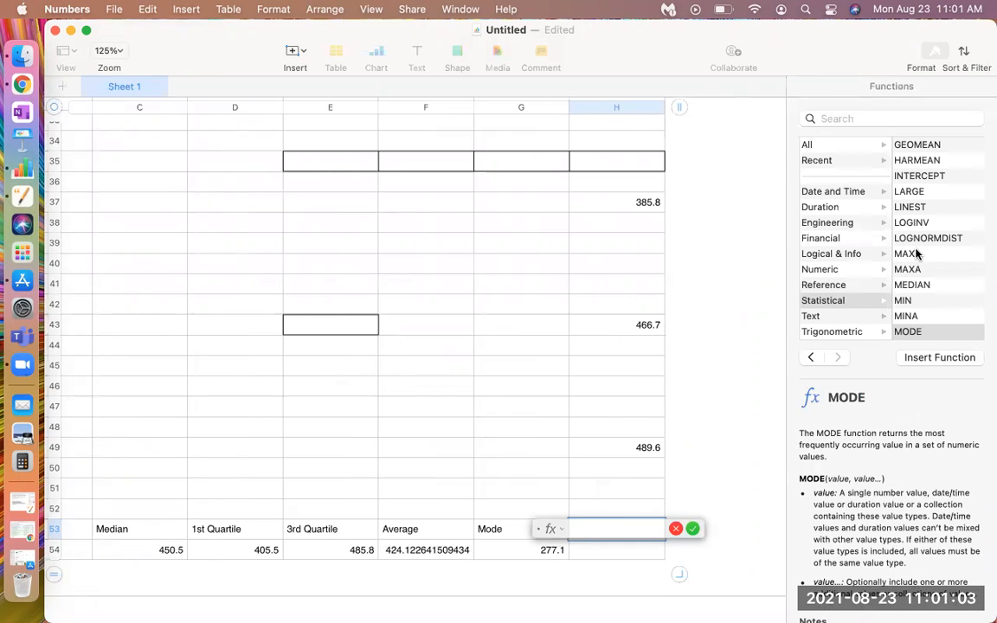
pyautogui.scroll(5, 917, 253)
pyautogui.scroll(6, 917, 253)
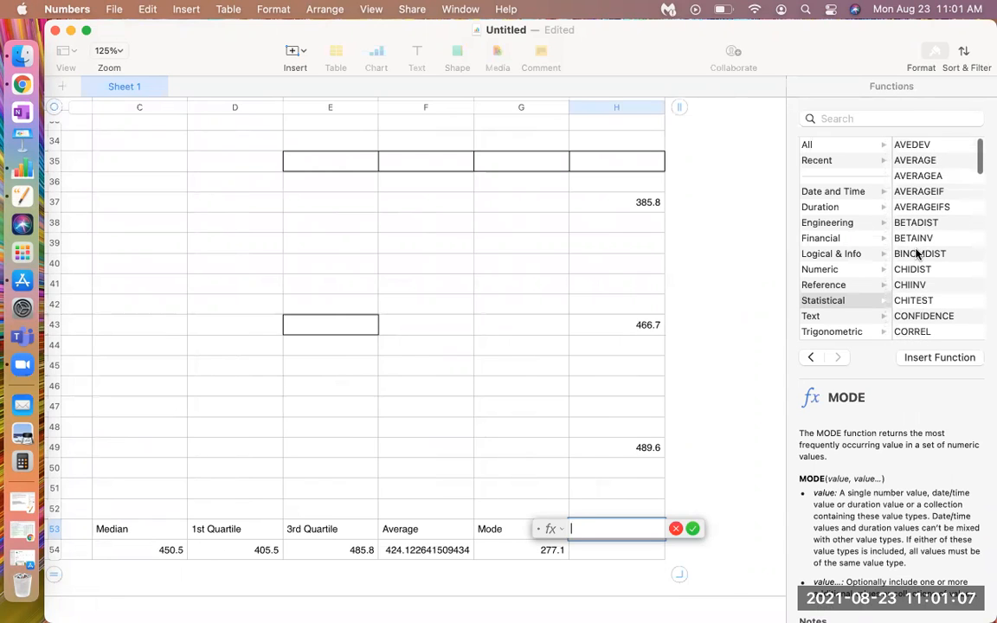
pyautogui.click(911, 145)
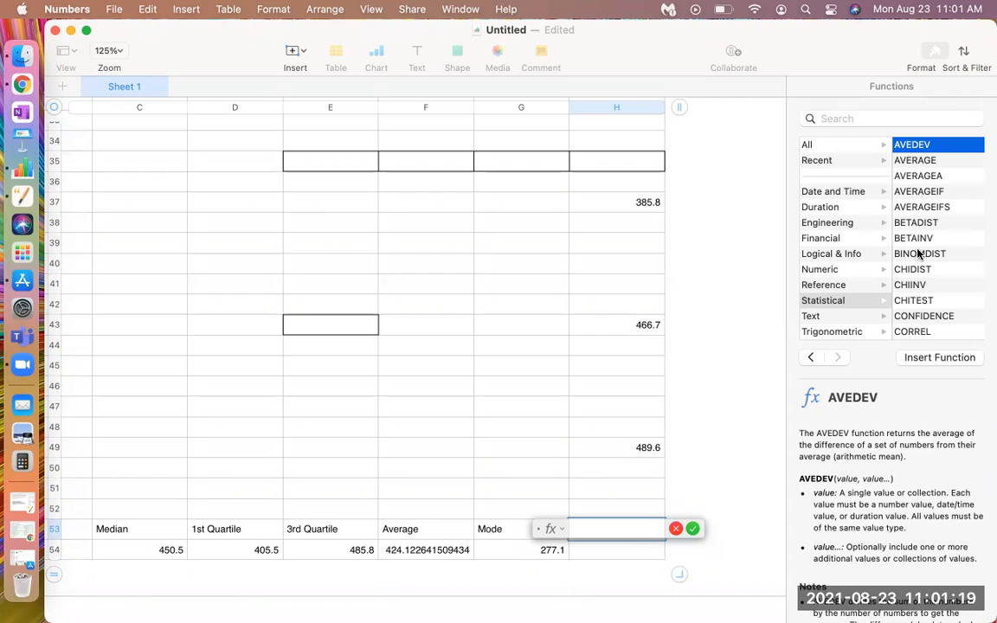
# Find the STDEV function among the statistical functions and insert it into the H53 formula
pyautogui.scroll(-5, 929, 220)
pyautogui.scroll(-8, 929, 221)
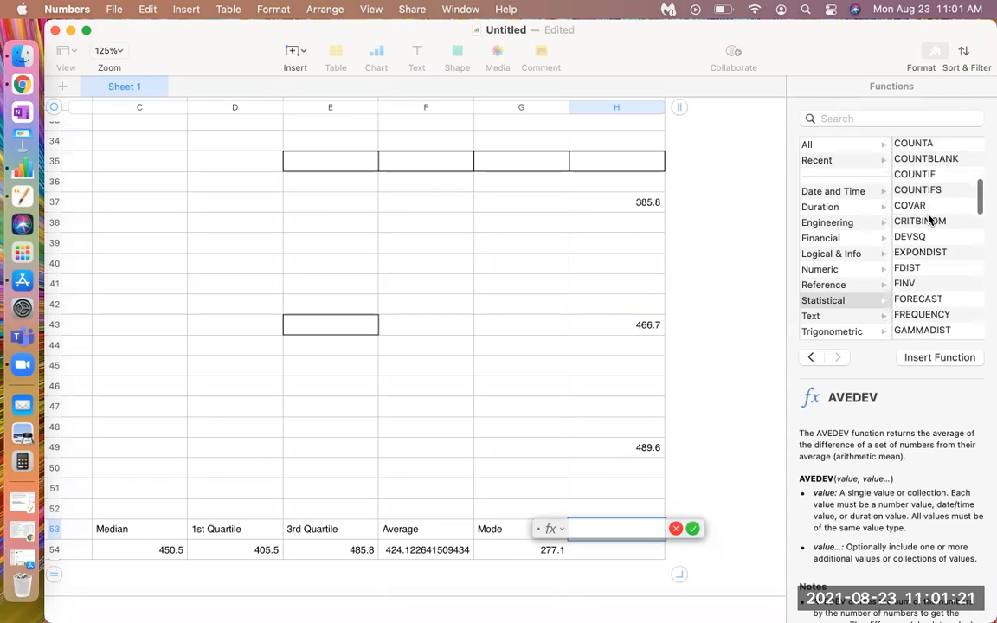
pyautogui.scroll(-8, 929, 221)
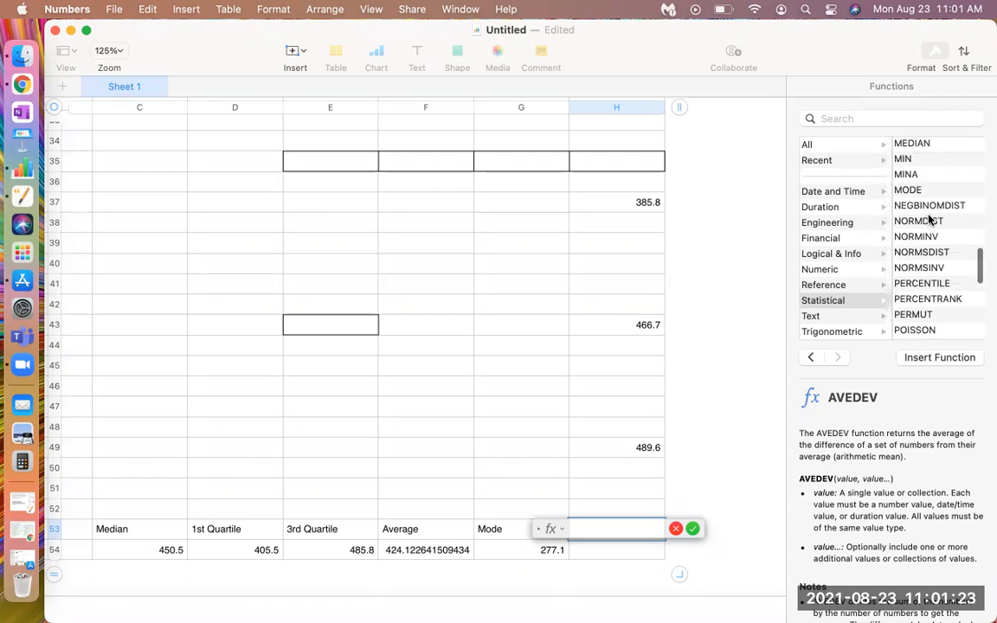
pyautogui.scroll(-1, 929, 220)
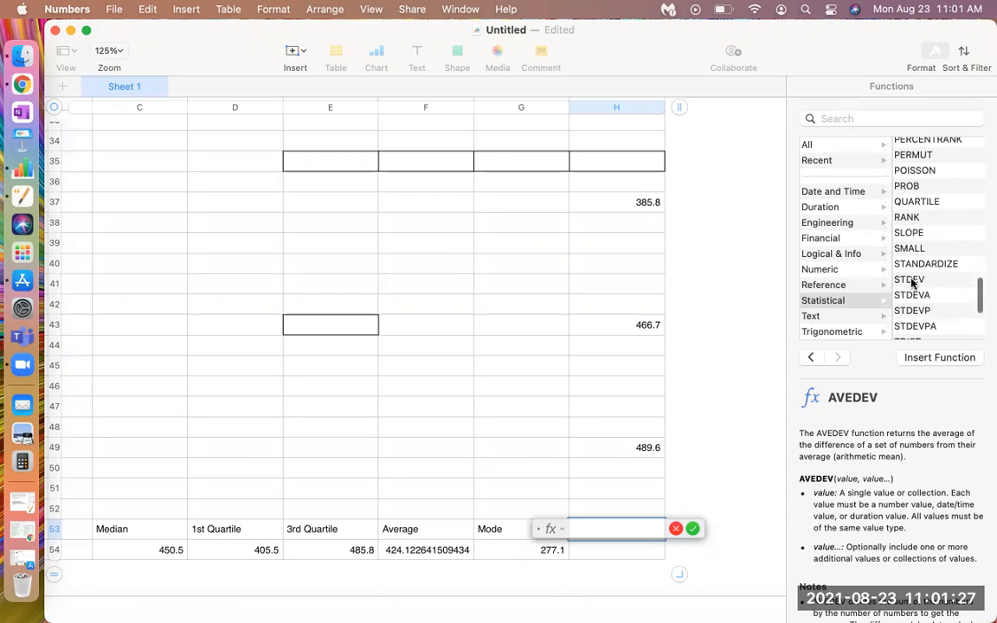
pyautogui.click(911, 281)
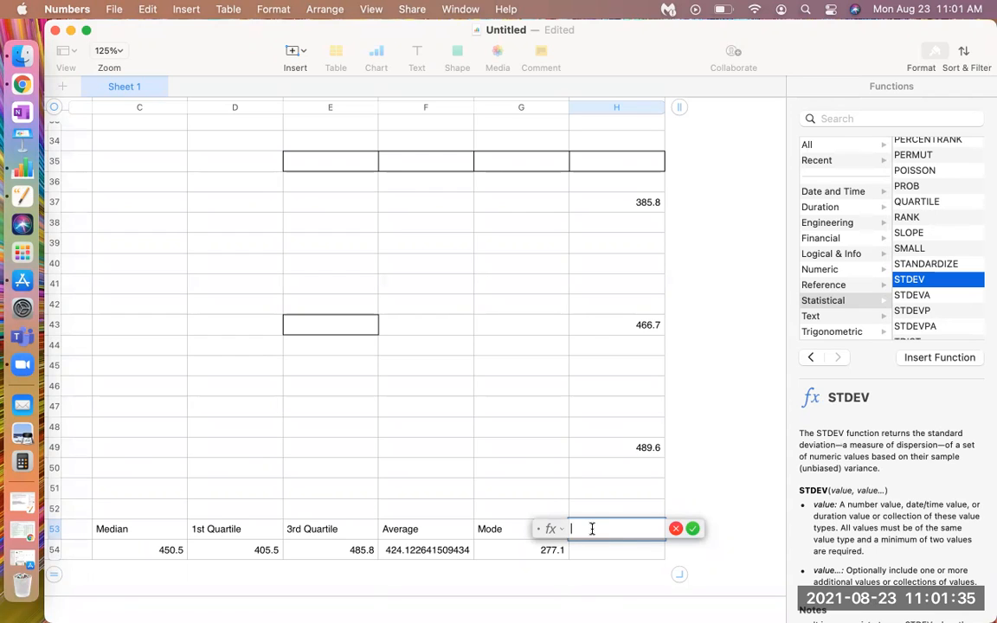
pyautogui.write('=')
pyautogui.press('BackSpace')
pyautogui.click(932, 359)
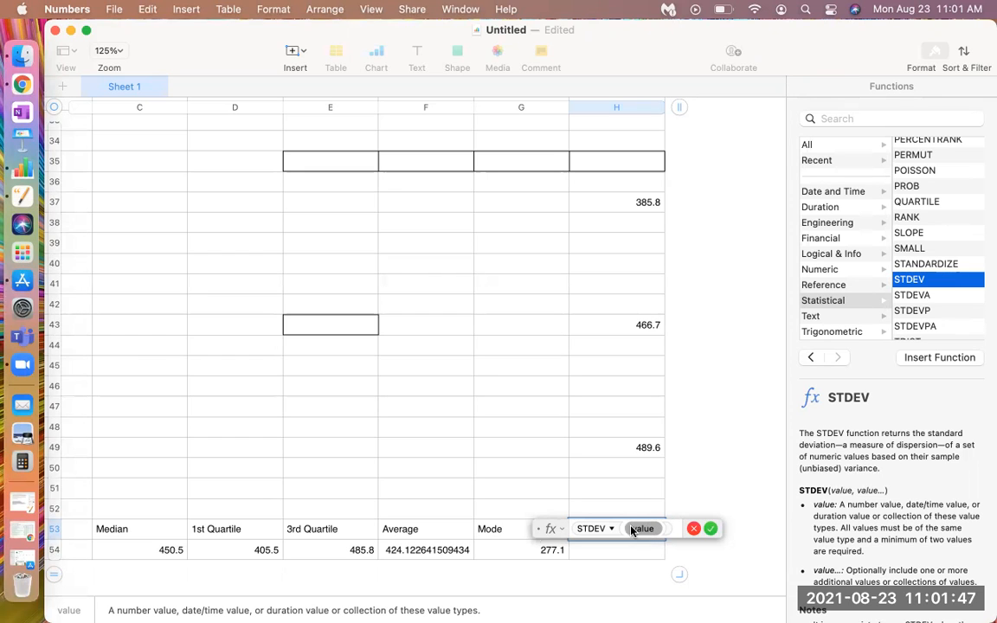
# Try to use A1−A54 as the STDEV argument in H53, and clear the argument again
pyautogui.hscroll(-5, 535, 532)
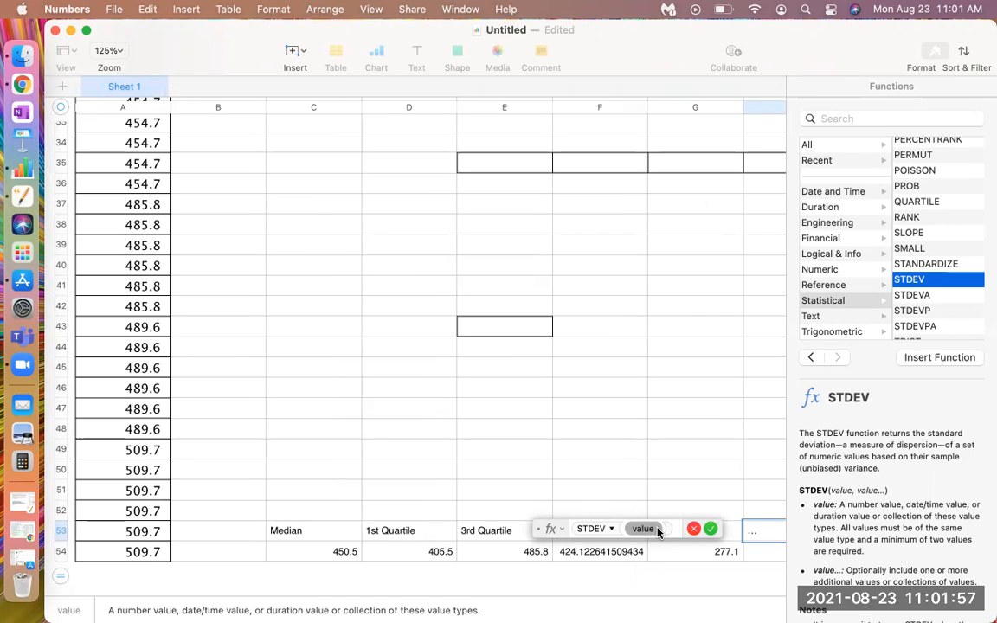
pyautogui.press('BackSpace')
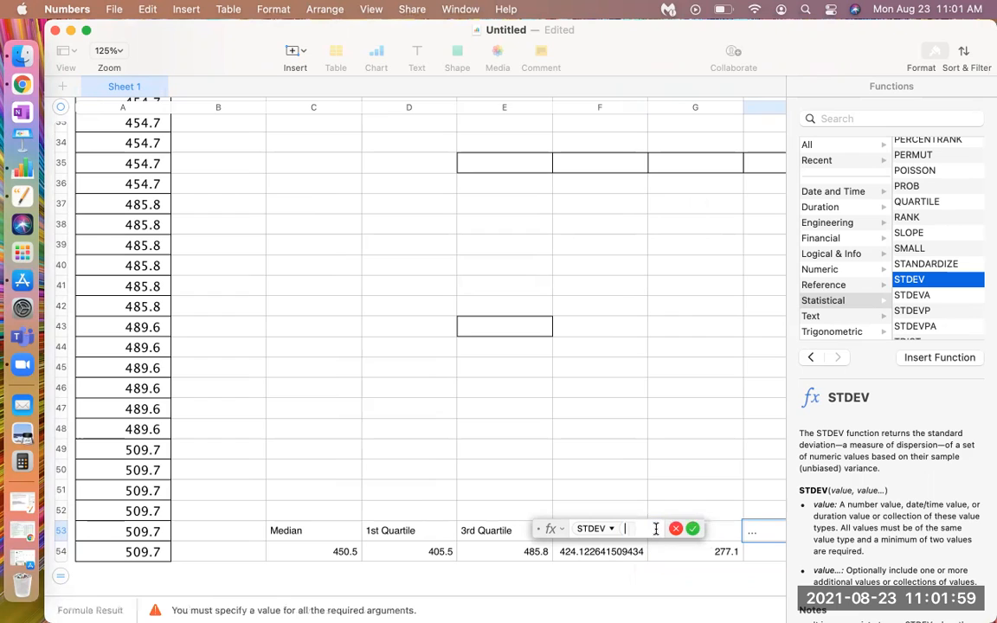
pyautogui.write('A')
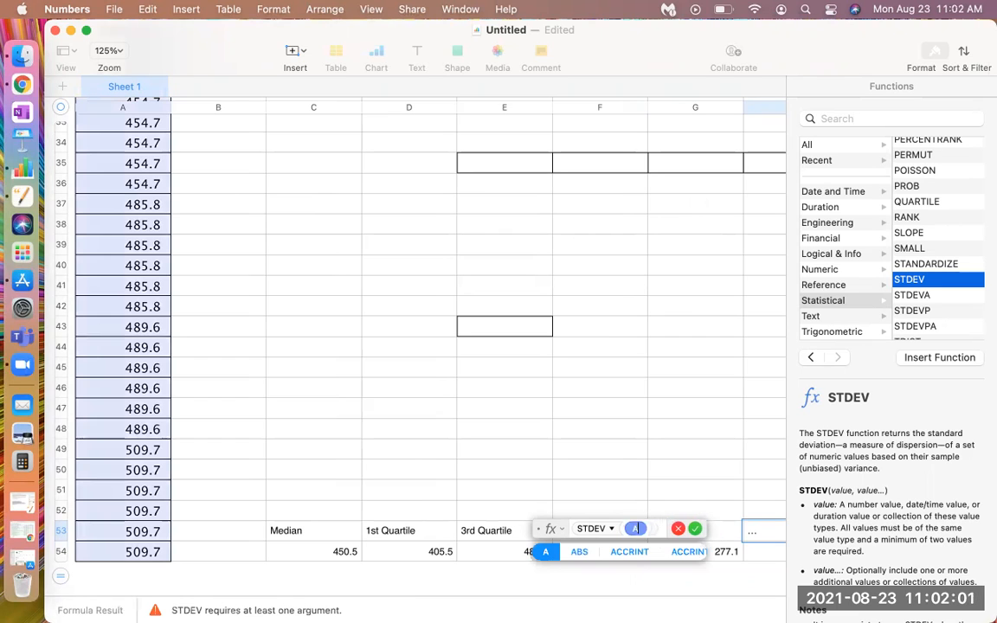
pyautogui.write('1')
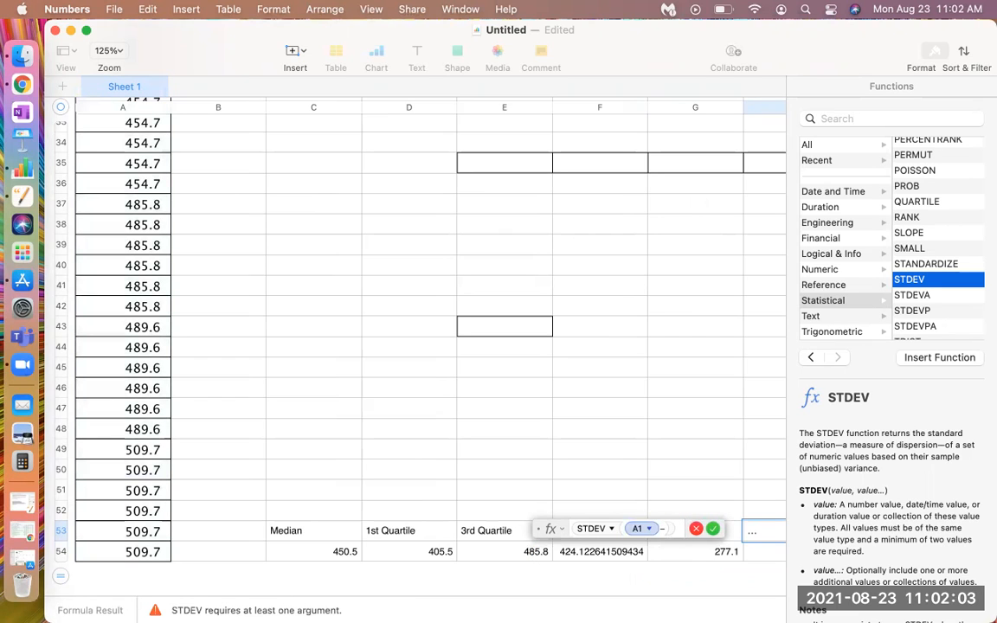
pyautogui.write(':A54')
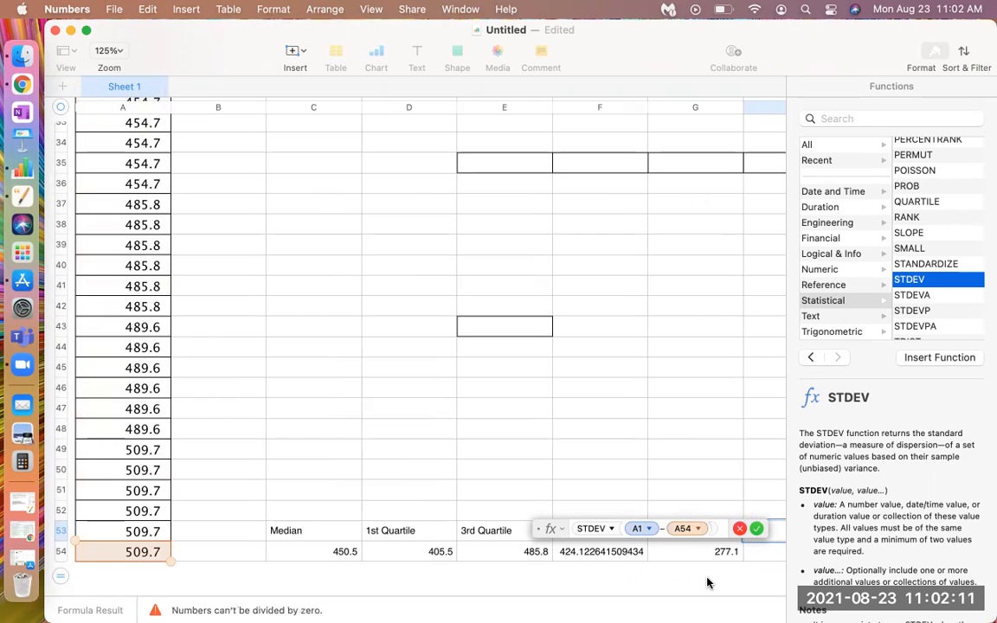
pyautogui.press('BackSpace')
pyautogui.press('BackSpace')
pyautogui.press('BackSpace')
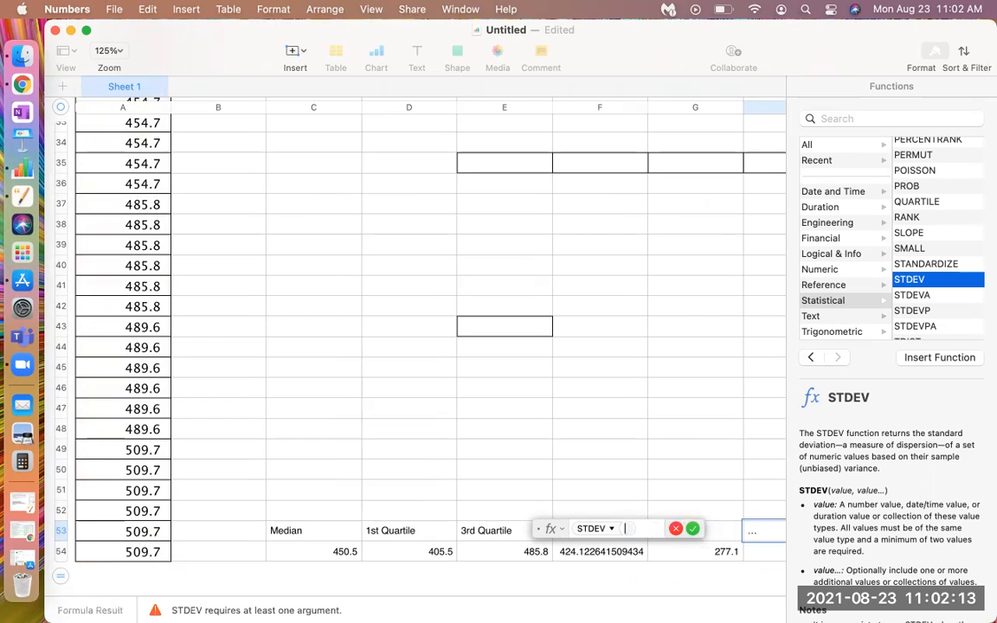
# Set the STDEV argument in H53 to the range A1:A54 and accept the formula
pyautogui.write('A1')
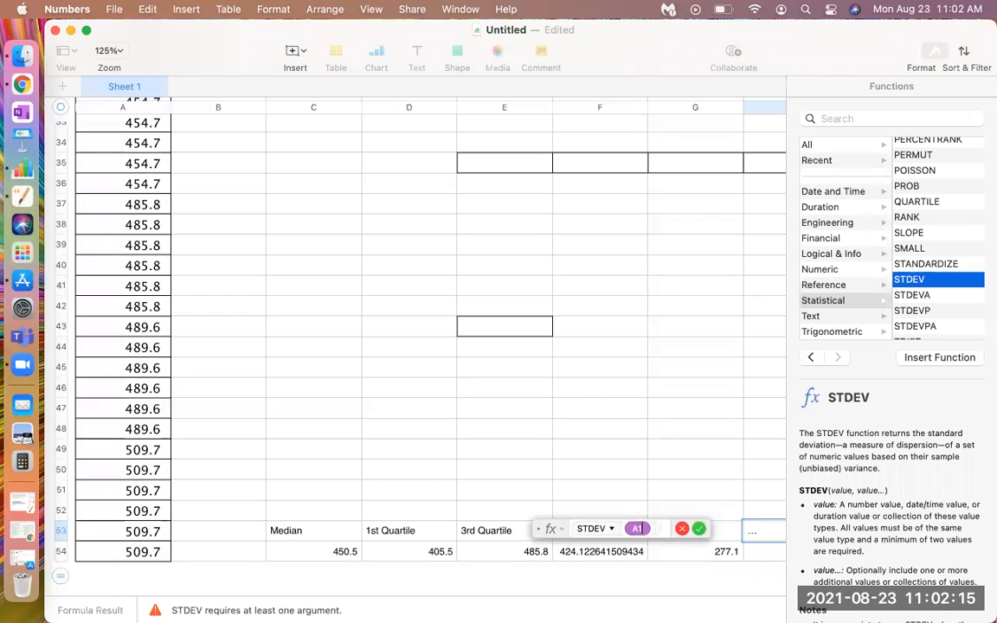
pyautogui.write(':')
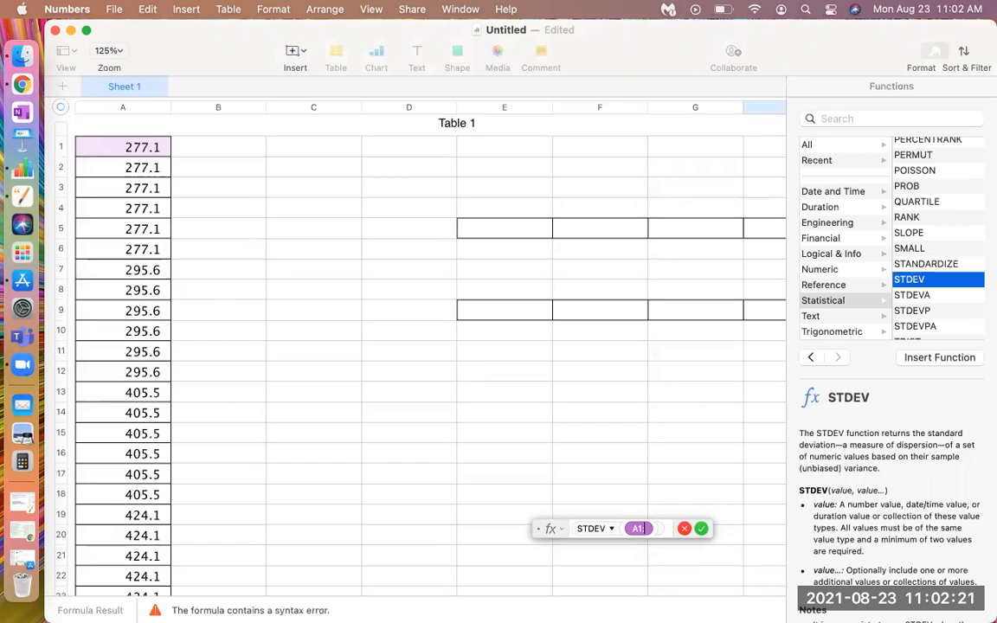
pyautogui.write('A54')
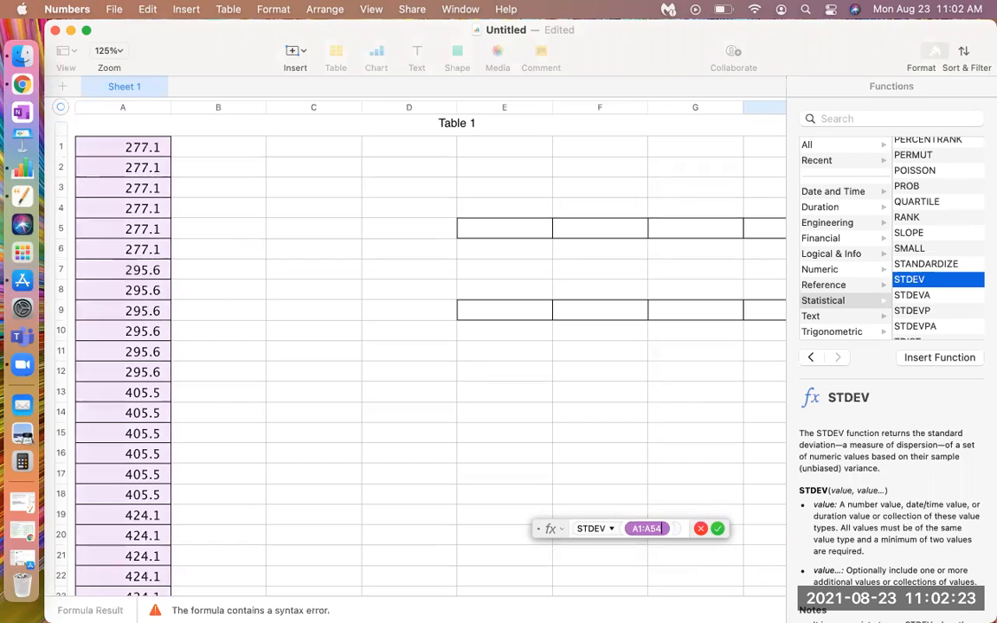
pyautogui.click(718, 529)
# Label H52 as Standard deviation, directly above the STDEV result
pyautogui.scroll(-2, 697, 519)
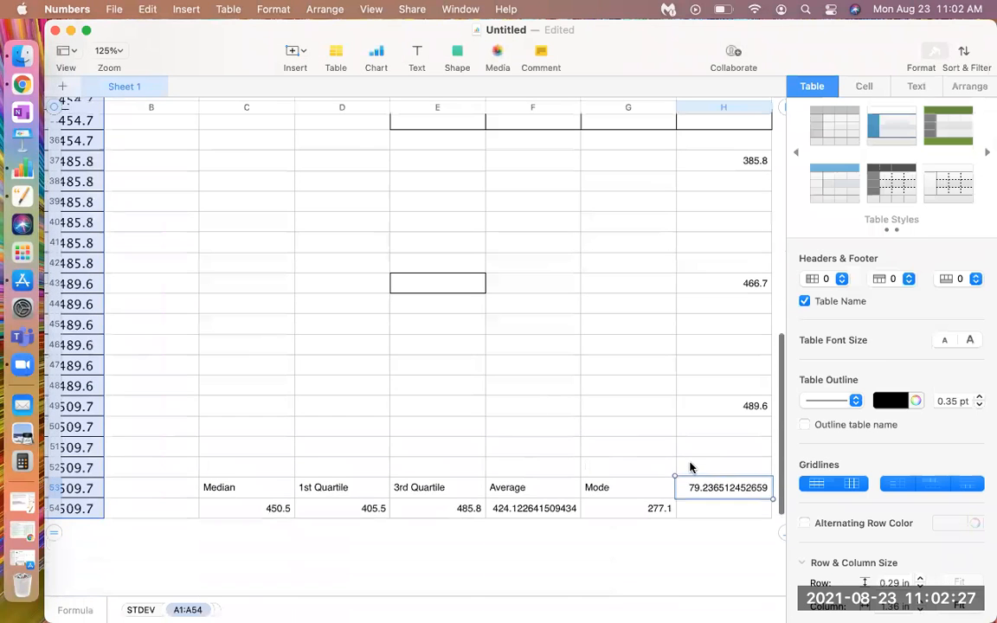
pyautogui.doubleClick(690, 466)
pyautogui.write('Standr')
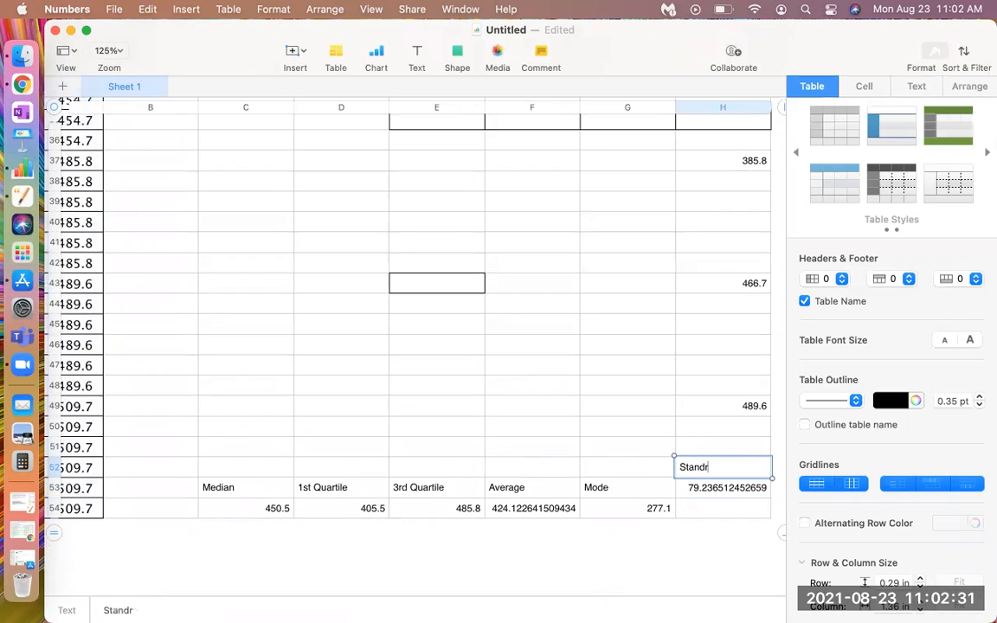
pyautogui.press('BackSpace')
pyautogui.write('ard deviation')
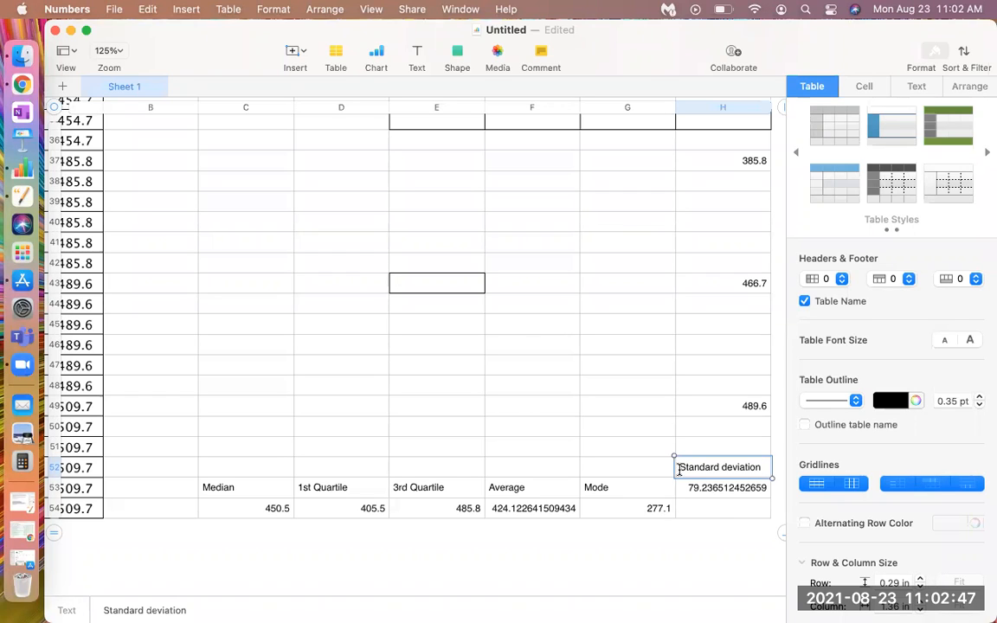
pyautogui.click(413, 370)
pyautogui.click(412, 365)
pyautogui.write('=')
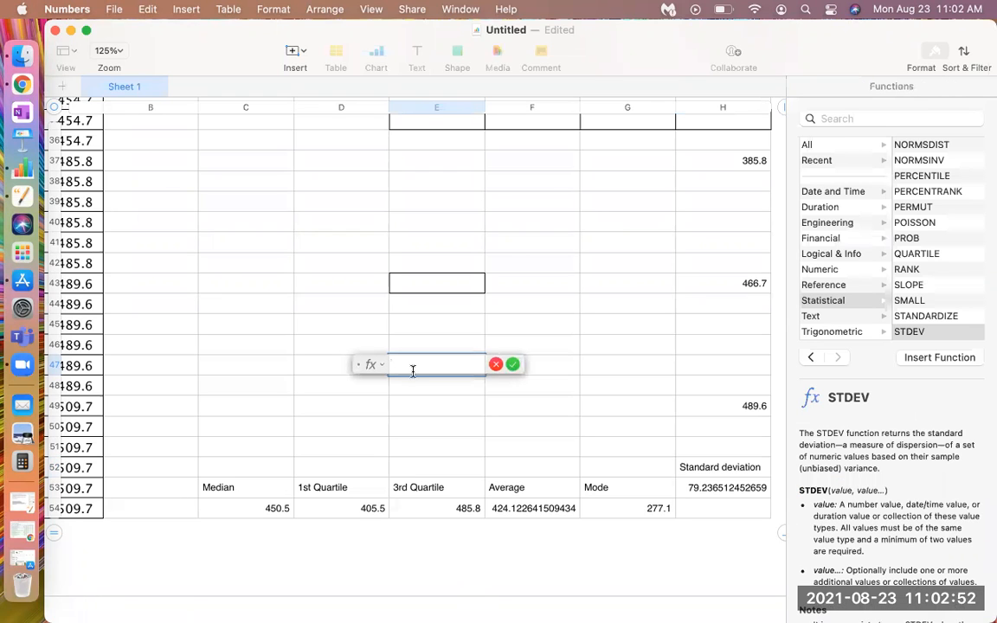
pyautogui.click(496, 364)
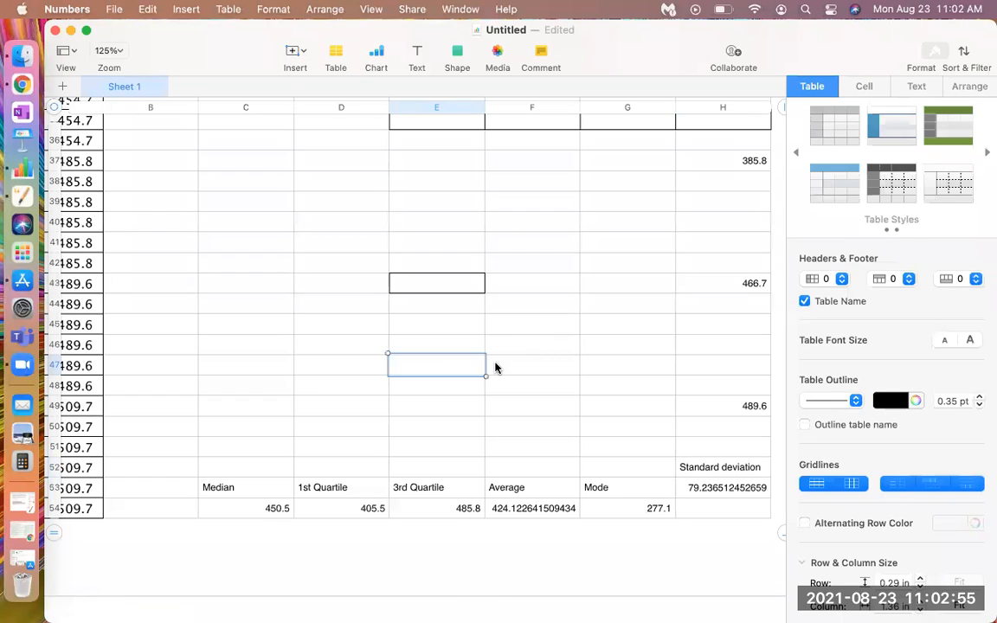